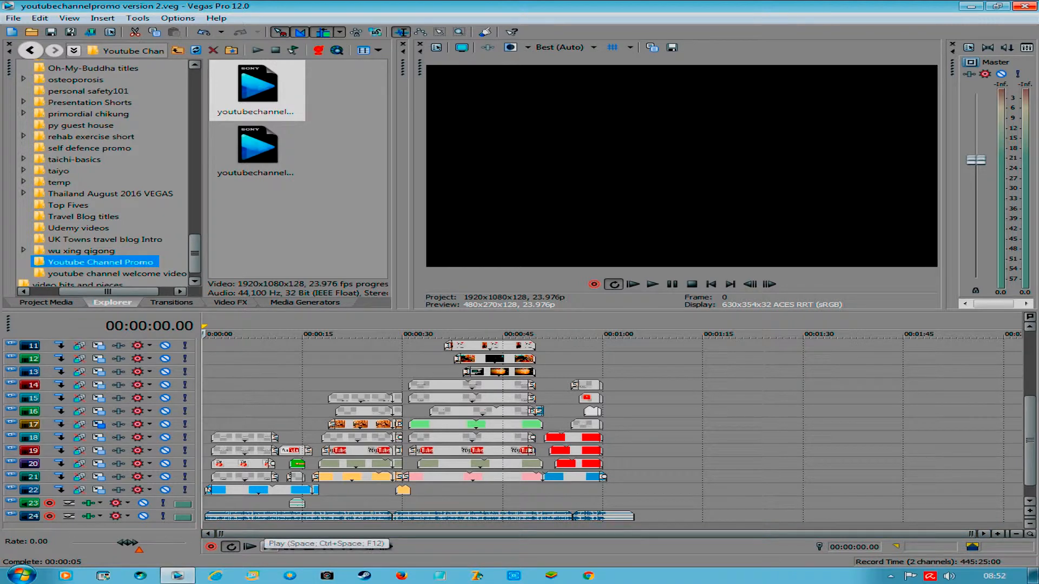
# Step: Play the whole promo project from the start in the preview, and stop playback after the final clips
pyautogui.click(250, 547)
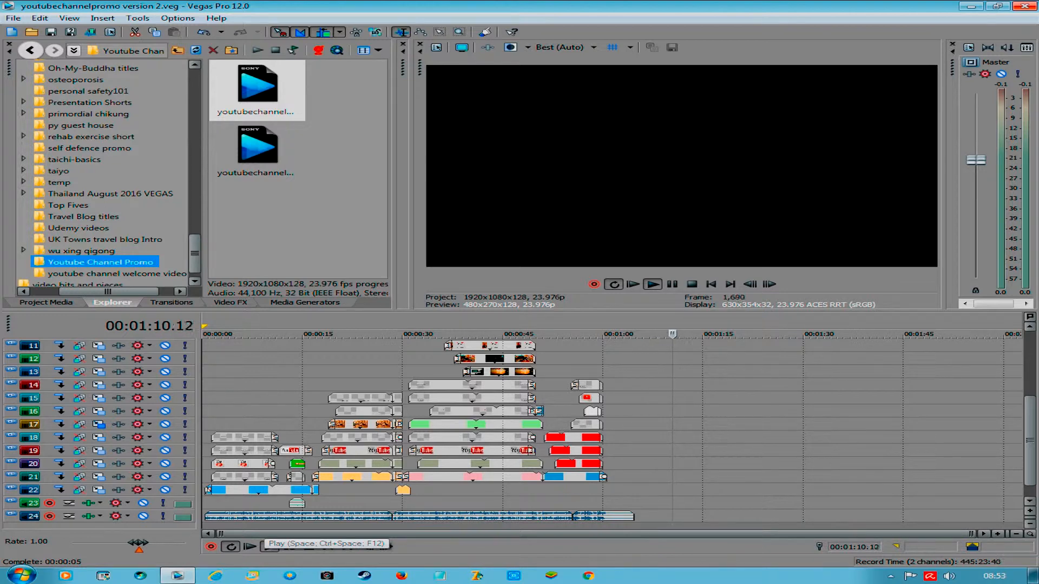
pyautogui.press('space')
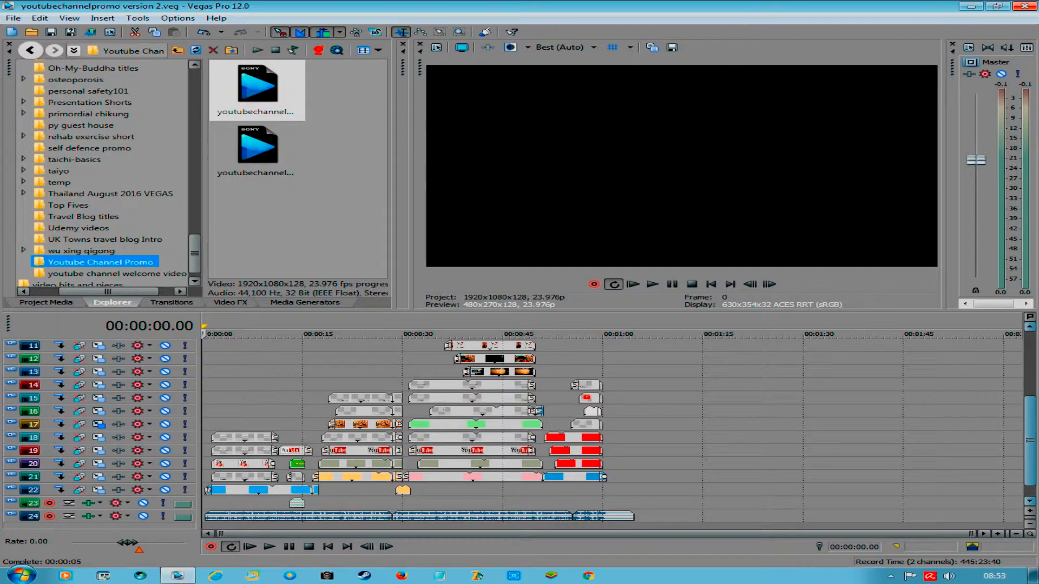
# Step: Select the clip on track 2 and step forward from its start to about 00:00:48 to examine how the video thumbnails and titles appear
pyautogui.scroll(1, 541, 433)
pyautogui.scroll(9, 611, 433)
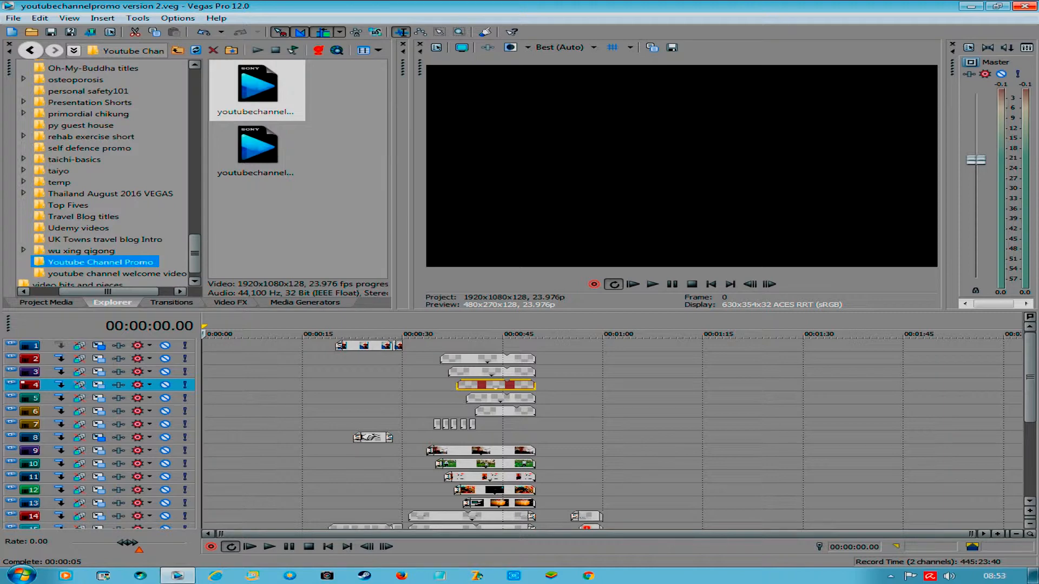
pyautogui.click(441, 358)
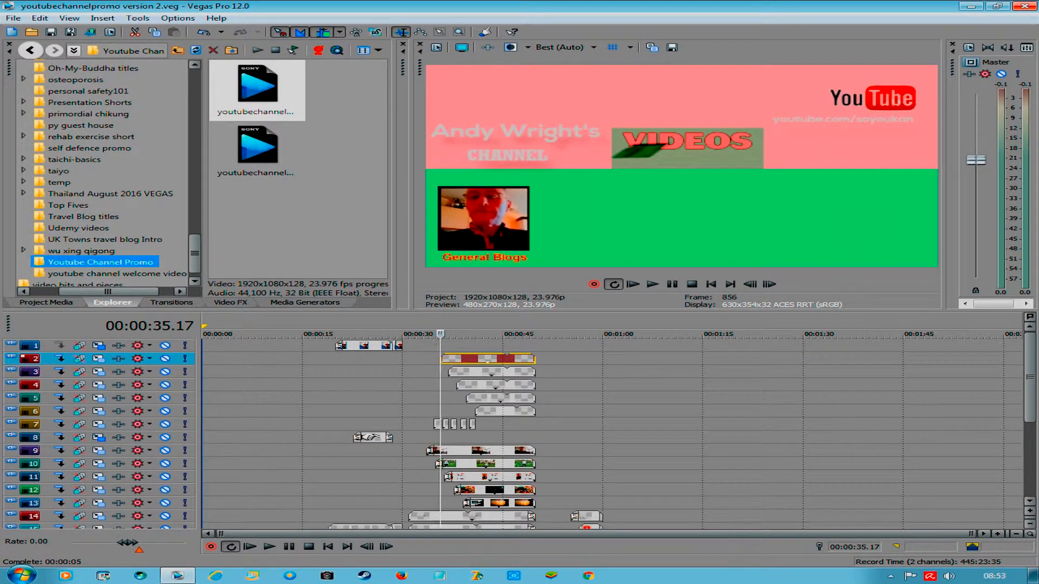
pyautogui.press('Right')
pyautogui.press('Right')
pyautogui.press('Right')
pyautogui.press('Right')
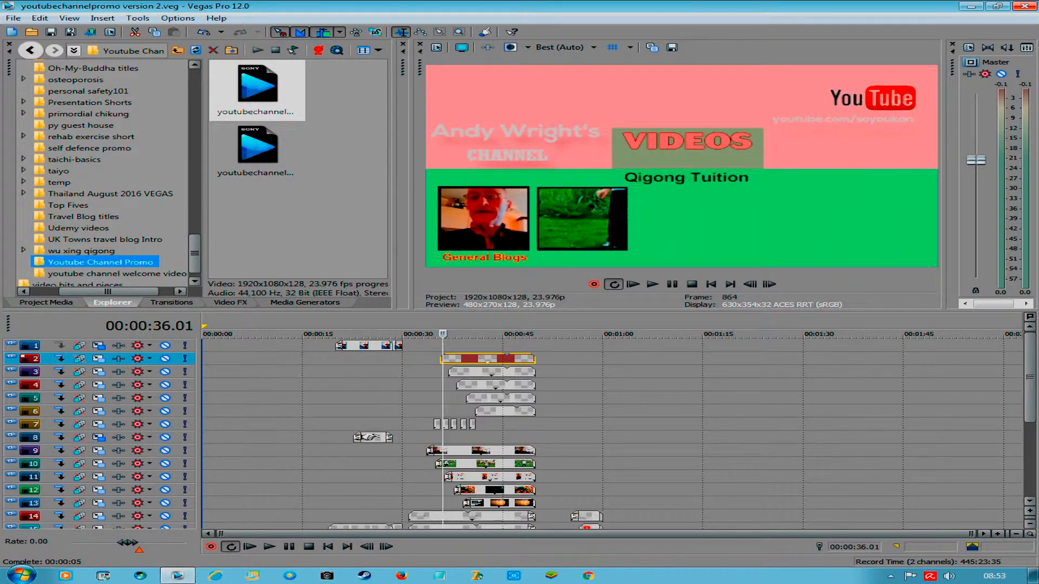
pyautogui.press('Right')
pyautogui.press('Right')
pyautogui.press('Right')
pyautogui.press('Right')
pyautogui.press('Right')
pyautogui.press('Right')
pyautogui.press('Right')
pyautogui.press('Right')
pyautogui.press('Right')
pyautogui.press('Right')
pyautogui.press('Right')
pyautogui.press('Right')
pyautogui.press('Right')
pyautogui.press('Right')
pyautogui.press('Right')
pyautogui.press('Right')
pyautogui.press('Right')
pyautogui.press('Right')
pyautogui.press('Right')
pyautogui.press('Right')
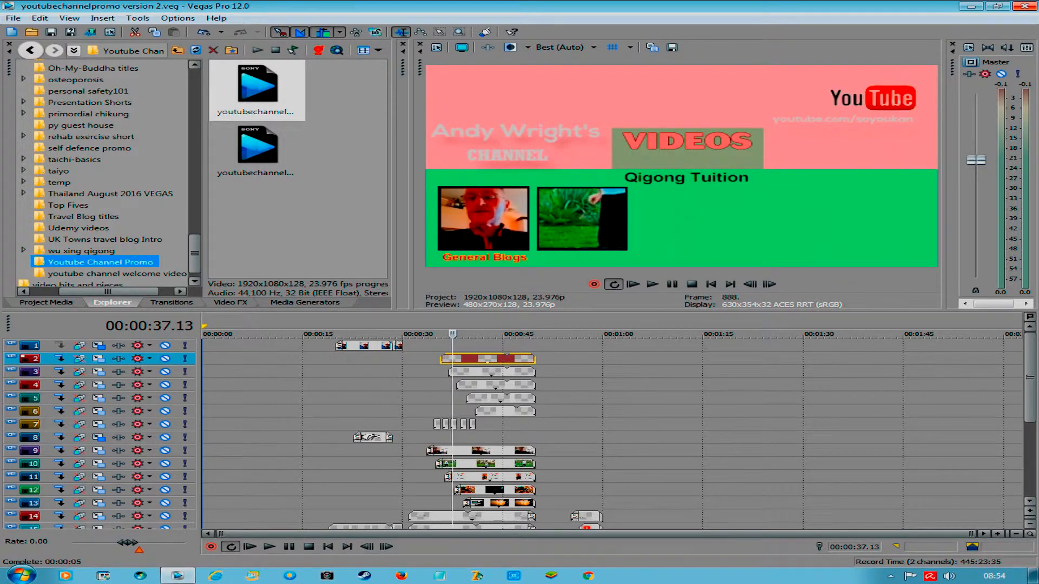
pyautogui.press('Right')
pyautogui.press('Right')
pyautogui.press('Right')
pyautogui.press('Right')
pyautogui.press('Right')
pyautogui.press('Right')
pyautogui.press('Right')
pyautogui.press('Right')
pyautogui.press('Right')
pyautogui.press('Right')
pyautogui.press('Right')
pyautogui.press('Right')
pyautogui.press('Right')
pyautogui.press('Right')
pyautogui.press('Right')
pyautogui.press('Right')
pyautogui.press('Right')
pyautogui.press('Right')
pyautogui.press('Right')
pyautogui.press('Right')
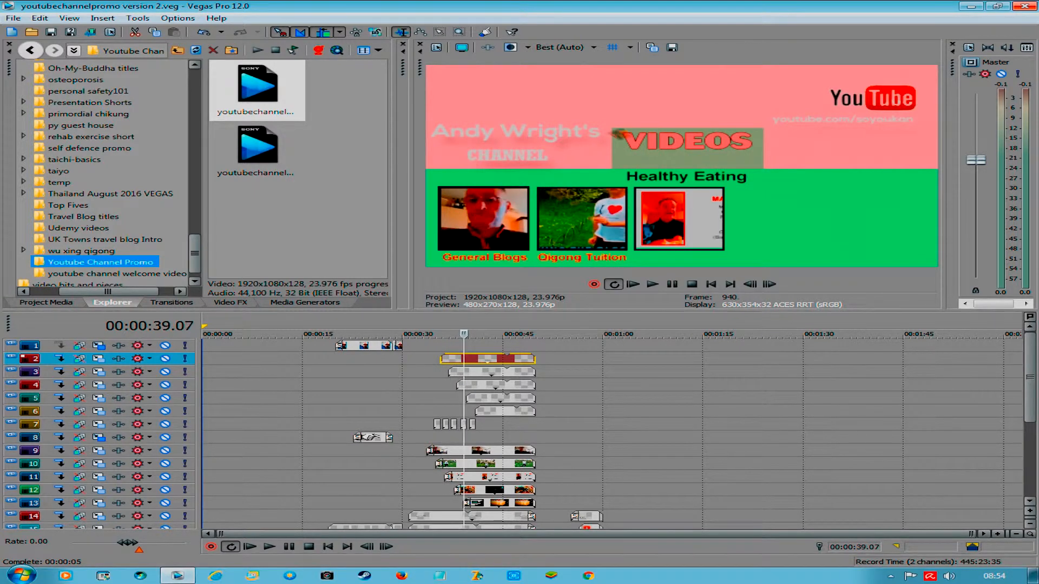
pyautogui.press('Right')
pyautogui.press('Right')
pyautogui.press('Right')
pyautogui.press('Right')
pyautogui.press('Right')
pyautogui.press('Right')
pyautogui.press('Right')
pyautogui.press('Right')
pyautogui.press('Right')
pyautogui.press('Right')
pyautogui.press('Right')
pyautogui.press('Right')
pyautogui.press('Right')
pyautogui.press('Right')
pyautogui.press('Right')
pyautogui.press('Right')
pyautogui.press('Right')
pyautogui.press('Right')
pyautogui.press('Right')
pyautogui.press('Right')
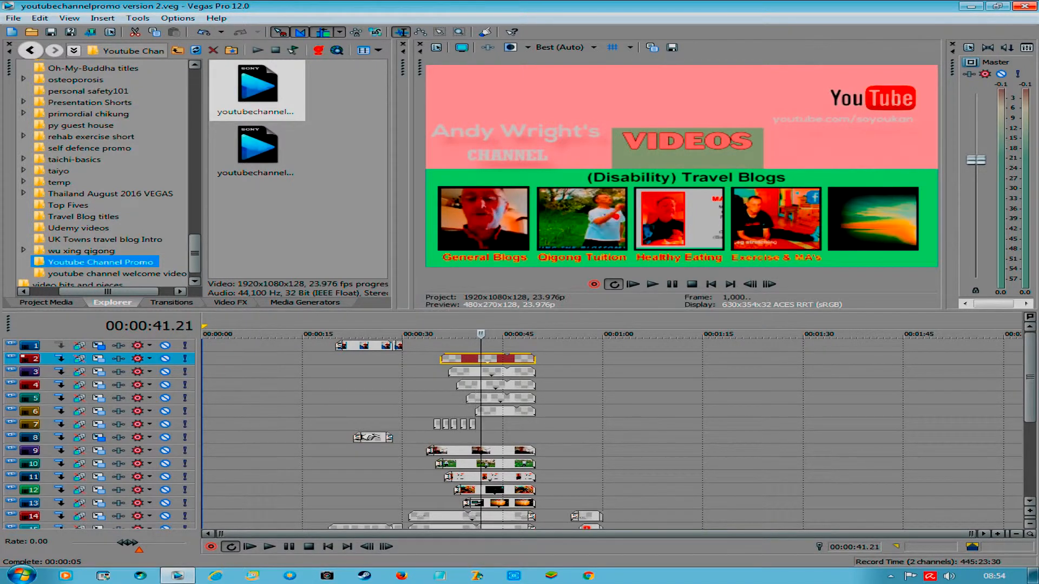
pyautogui.press('Right')
pyautogui.press('Right')
pyautogui.press('Right')
pyautogui.press('Right')
pyautogui.press('Right')
pyautogui.press('Right')
pyautogui.press('Right')
pyautogui.press('Right')
pyautogui.press('Right')
pyautogui.press('Right')
pyautogui.press('Right')
pyautogui.press('Right')
pyautogui.press('Right')
pyautogui.press('Right')
pyautogui.press('Right')
pyautogui.press('Right')
pyautogui.press('Right')
pyautogui.press('Right')
pyautogui.press('Right')
pyautogui.press('Right')
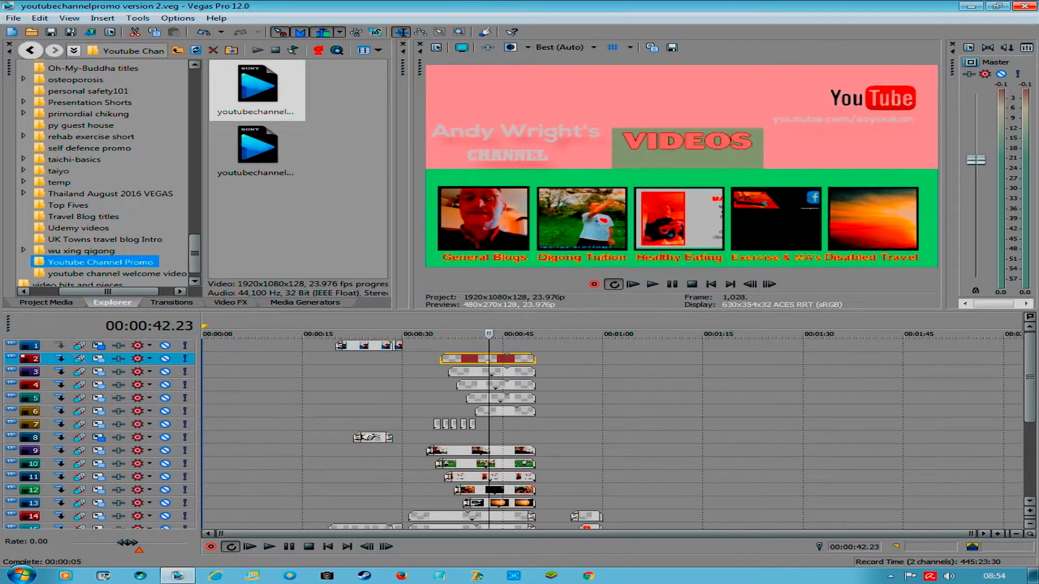
pyautogui.press('Right')
pyautogui.press('Right')
pyautogui.press('Right')
pyautogui.press('Right')
pyautogui.press('Right')
pyautogui.press('Right')
pyautogui.press('Right')
pyautogui.press('Right')
pyautogui.press('Right')
pyautogui.press('Right')
pyautogui.press('Right')
pyautogui.press('Right')
pyautogui.press('Right')
pyautogui.press('Right')
pyautogui.press('Right')
pyautogui.press('Right')
pyautogui.press('Right')
pyautogui.press('Right')
pyautogui.press('Right')
pyautogui.press('Right')
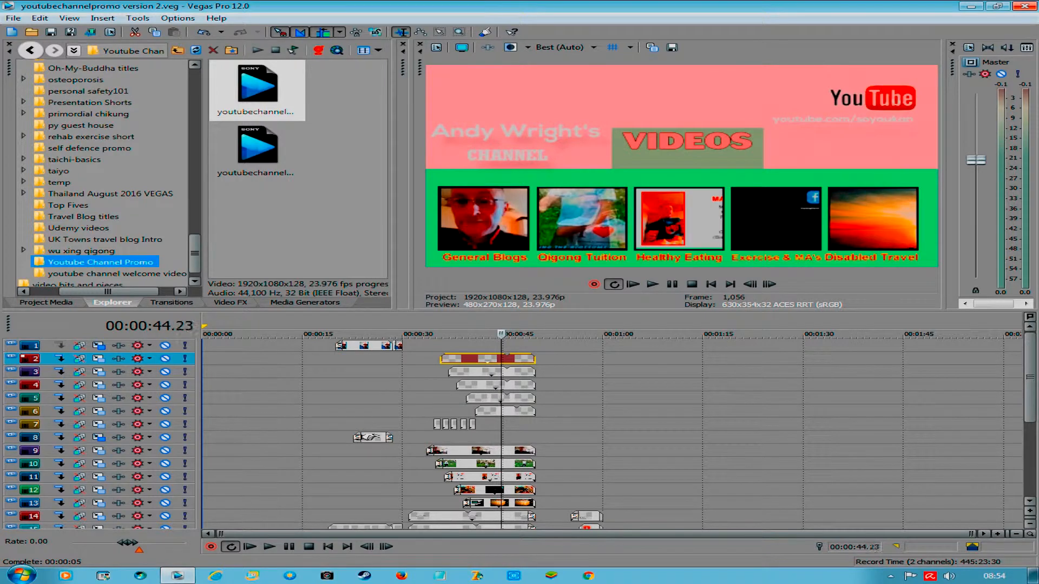
pyautogui.press('Right')
pyautogui.press('Right')
pyautogui.press('Right')
pyautogui.press('Right')
pyautogui.press('Right')
pyautogui.press('Right')
pyautogui.press('Right')
pyautogui.press('Right')
pyautogui.press('Right')
pyautogui.press('Right')
pyautogui.press('Right')
pyautogui.press('Right')
pyautogui.press('Right')
pyautogui.press('Right')
pyautogui.press('Right')
pyautogui.press('Right')
pyautogui.press('Right')
pyautogui.press('Right')
pyautogui.press('Right')
pyautogui.press('Right')
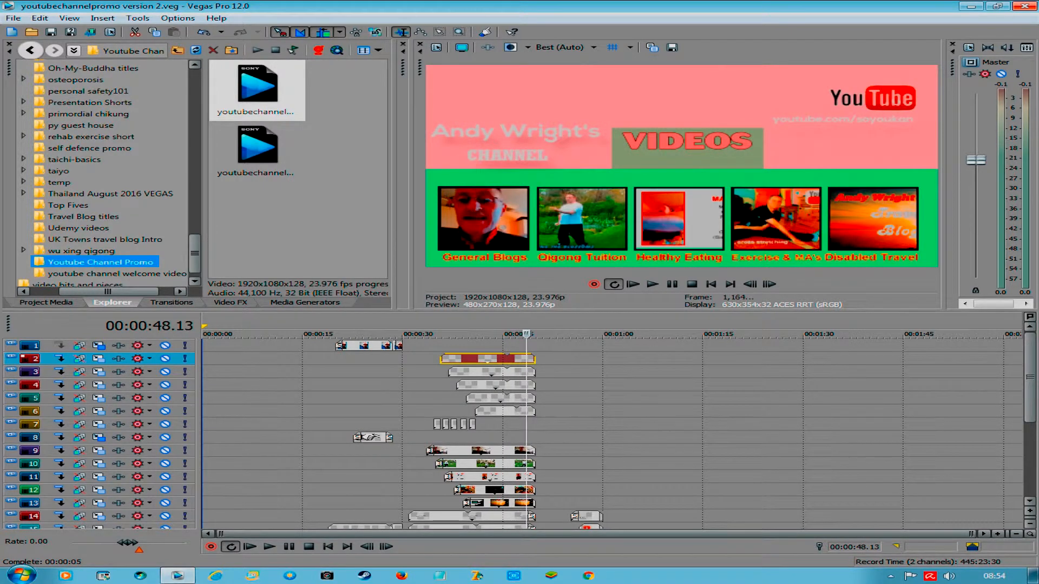
# Step: Step the playhead back from about 00:00:48 to about 00:00:36 to examine the five video thumbnails and titles in reverse
pyautogui.press('Left')
pyautogui.press('Left')
pyautogui.press('Left')
pyautogui.press('Left')
pyautogui.press('Left')
pyautogui.press('Left')
pyautogui.press('Left')
pyautogui.press('Left')
pyautogui.press('Left')
pyautogui.press('Left')
pyautogui.press('Left')
pyautogui.press('Left')
pyautogui.press('Left')
pyautogui.press('Left')
pyautogui.press('Left')
pyautogui.press('Left')
pyautogui.press('Left')
pyautogui.press('Left')
pyautogui.press('Left')
pyautogui.press('Left')
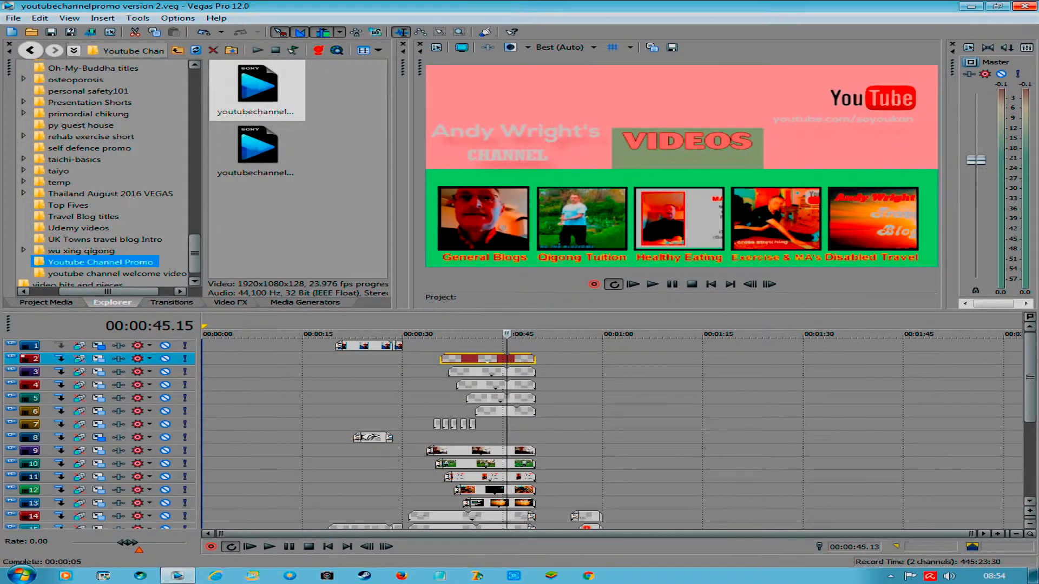
pyautogui.press('Left')
pyautogui.press('Left')
pyautogui.press('Left')
pyautogui.press('Left')
pyautogui.press('Left')
pyautogui.press('Left')
pyautogui.press('Left')
pyautogui.press('Left')
pyautogui.press('Left')
pyautogui.press('Left')
pyautogui.press('Left')
pyautogui.press('Left')
pyautogui.press('Left')
pyautogui.press('Left')
pyautogui.press('Left')
pyautogui.press('Left')
pyautogui.press('Left')
pyautogui.press('Left')
pyautogui.press('Left')
pyautogui.press('Left')
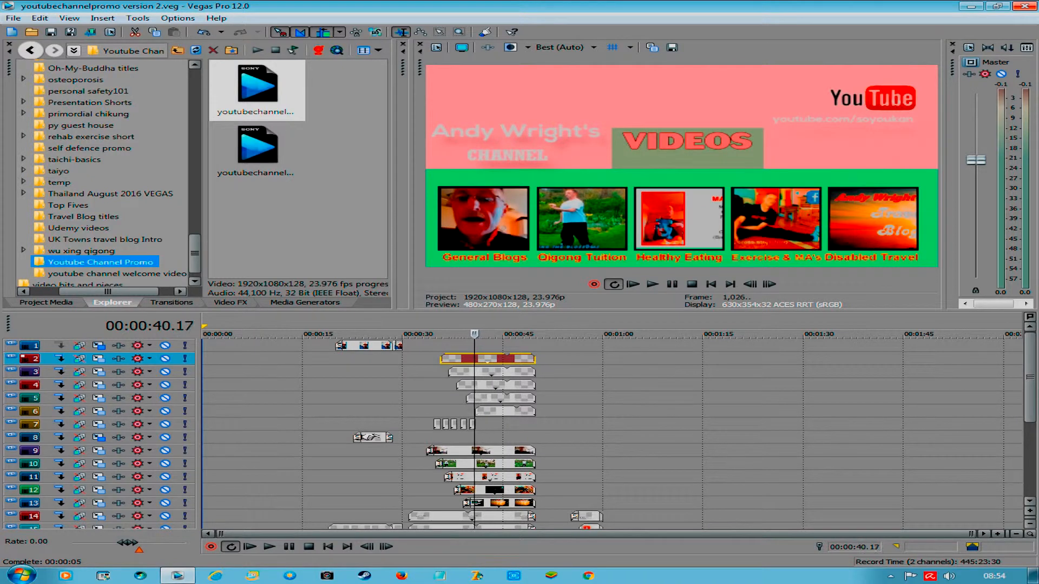
pyautogui.press('Left')
pyautogui.press('Left')
pyautogui.press('Left')
pyautogui.press('Left')
pyautogui.press('Left')
pyautogui.press('Left')
pyautogui.press('Left')
pyautogui.press('Left')
pyautogui.press('Left')
pyautogui.press('Left')
pyautogui.press('Left')
pyautogui.press('Left')
pyautogui.press('Left')
pyautogui.press('Left')
pyautogui.press('Left')
pyautogui.press('Left')
pyautogui.press('Left')
pyautogui.press('Left')
pyautogui.press('Left')
pyautogui.press('Left')
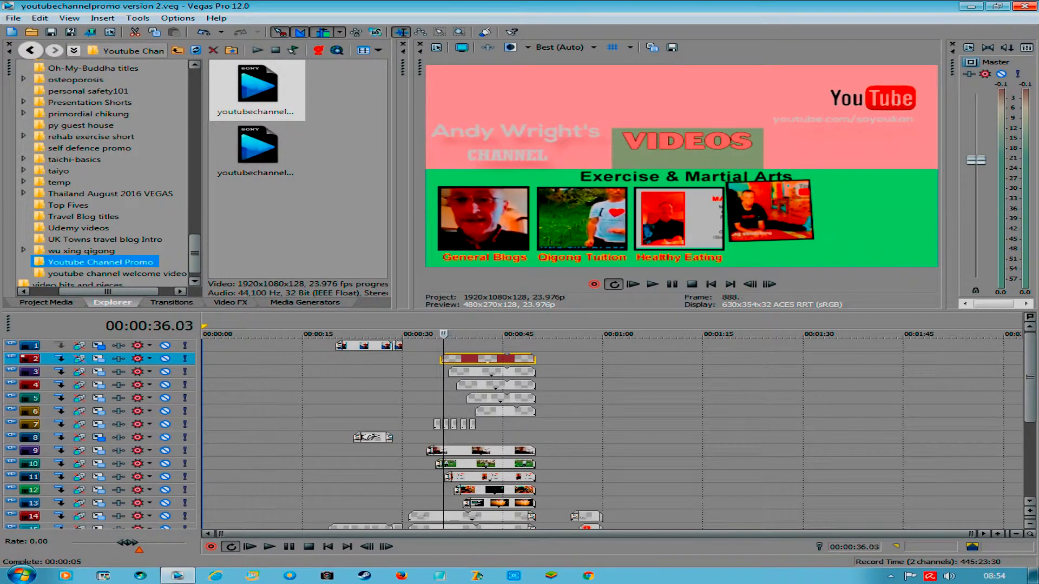
# Step: Step the playhead forward from about 00:00:35 to about 00:00:45 to examine how each video thumbnail flies in with its category title
pyautogui.press('Right')
pyautogui.press('Right')
pyautogui.press('Right')
pyautogui.press('Right')
pyautogui.press('Right')
pyautogui.press('Right')
pyautogui.press('Right')
pyautogui.press('Right')
pyautogui.press('Right')
pyautogui.press('Right')
pyautogui.press('Right')
pyautogui.press('Right')
pyautogui.press('Right')
pyautogui.press('Right')
pyautogui.press('Right')
pyautogui.press('Right')
pyautogui.press('Right')
pyautogui.press('Right')
pyautogui.press('Right')
pyautogui.press('Right')
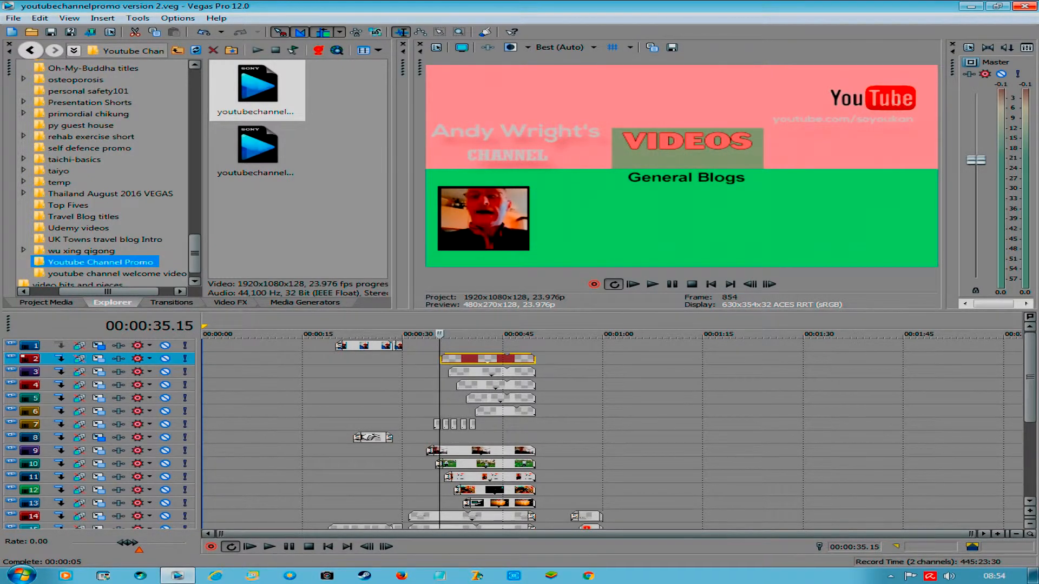
pyautogui.press('Right')
pyautogui.press('Right')
pyautogui.press('Right')
pyautogui.press('Right')
pyautogui.press('Right')
pyautogui.press('Right')
pyautogui.press('Right')
pyautogui.press('Right')
pyautogui.press('Right')
pyautogui.press('Right')
pyautogui.press('Right')
pyautogui.press('Right')
pyautogui.press('Right')
pyautogui.press('Right')
pyautogui.press('Right')
pyautogui.press('Right')
pyautogui.press('Right')
pyautogui.press('Right')
pyautogui.press('Right')
pyautogui.press('Right')
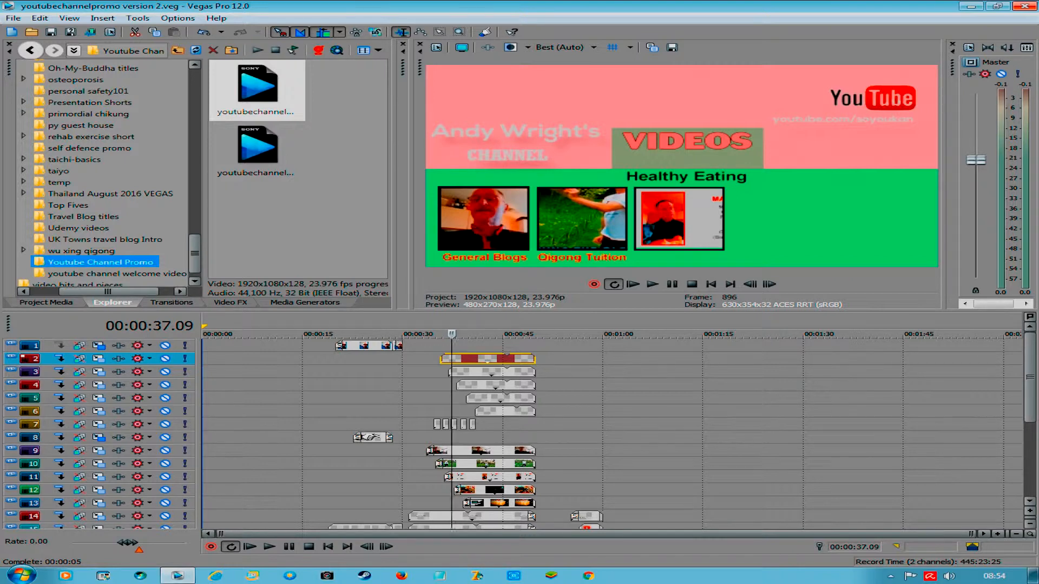
pyautogui.press('Right')
pyautogui.press('Right')
pyautogui.press('Right')
pyautogui.press('Right')
pyautogui.press('Right')
pyautogui.press('Right')
pyautogui.press('Right')
pyautogui.press('Right')
pyautogui.press('Right')
pyautogui.press('Right')
pyautogui.press('Right')
pyautogui.press('Right')
pyautogui.press('Right')
pyautogui.press('Right')
pyautogui.press('Right')
pyautogui.press('Right')
pyautogui.press('Right')
pyautogui.press('Right')
pyautogui.press('Right')
pyautogui.press('Right')
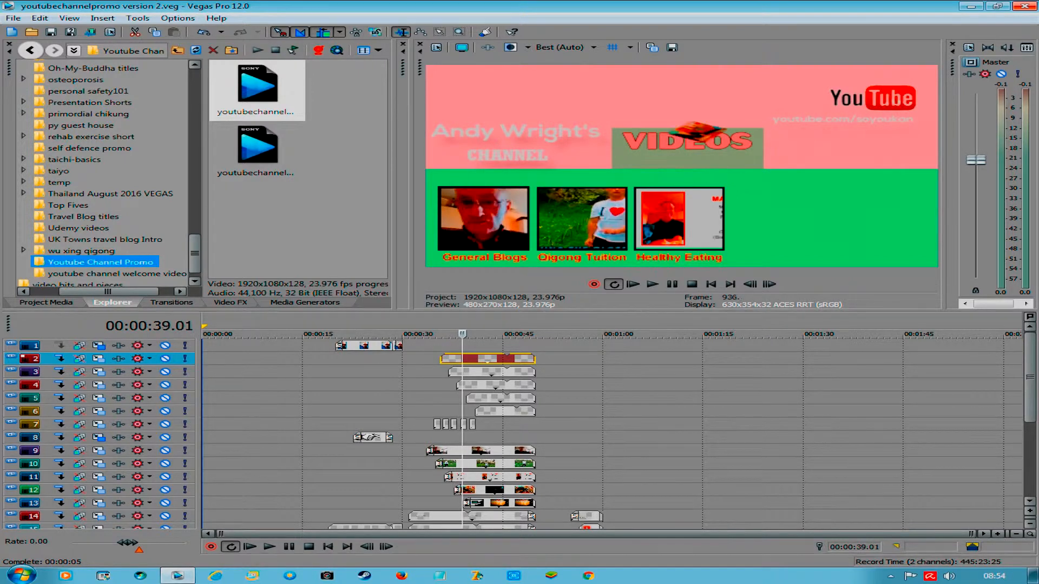
pyautogui.press('Right')
pyautogui.press('Right')
pyautogui.press('Right')
pyautogui.press('Right')
pyautogui.press('Right')
pyautogui.press('Right')
pyautogui.press('Right')
pyautogui.press('Right')
pyautogui.press('Right')
pyautogui.press('Right')
pyautogui.press('Right')
pyautogui.press('Right')
pyautogui.press('Right')
pyautogui.press('Right')
pyautogui.press('Right')
pyautogui.press('Right')
pyautogui.press('Right')
pyautogui.press('Right')
pyautogui.press('Right')
pyautogui.press('Right')
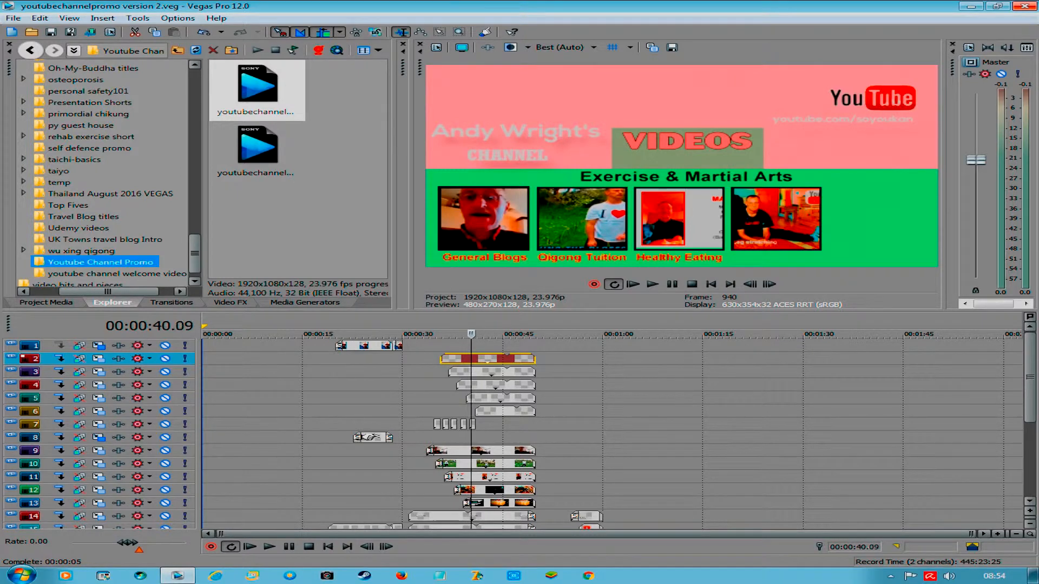
pyautogui.press('Right')
pyautogui.press('Right')
pyautogui.press('Right')
pyautogui.press('Right')
pyautogui.press('Right')
pyautogui.press('Right')
pyautogui.press('Right')
pyautogui.press('Right')
pyautogui.press('Right')
pyautogui.press('Right')
pyautogui.press('Right')
pyautogui.press('Right')
pyautogui.press('Right')
pyautogui.press('Right')
pyautogui.press('Right')
pyautogui.press('Right')
pyautogui.press('Right')
pyautogui.press('Right')
pyautogui.press('Right')
pyautogui.press('Right')
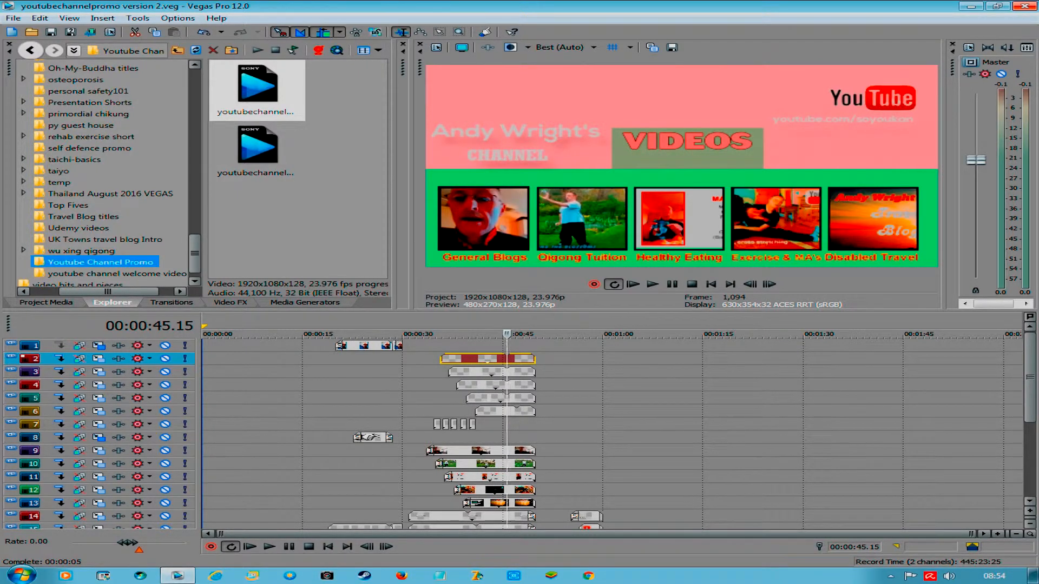
# Step: Step the playhead forward from 00:00:45.15 to 00:00:46.03 to examine the completed row of five video thumbnails and titles
pyautogui.press('Right')
pyautogui.press('Right')
pyautogui.press('Right')
pyautogui.press('Right')
pyautogui.press('Right')
pyautogui.press('Right')
pyautogui.press('Right')
pyautogui.press('Right')
pyautogui.press('Right')
pyautogui.press('Right')
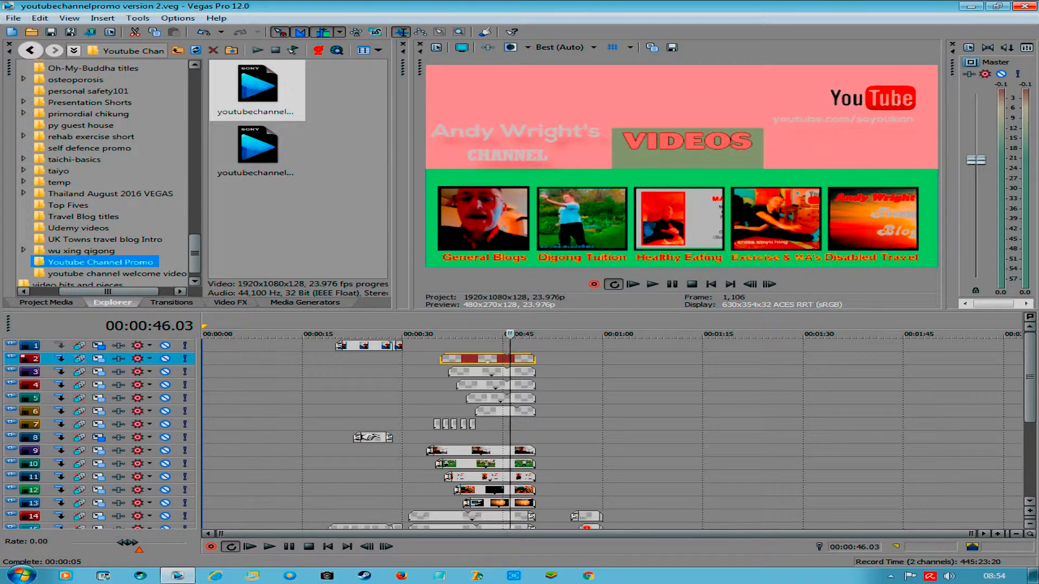
# Step: Close the promo project so that an empty untitled project is open
pyautogui.hotkey('alt', 'f')
pyautogui.press('Down')
pyautogui.press('Down')
pyautogui.press('Down')
pyautogui.press('Return')
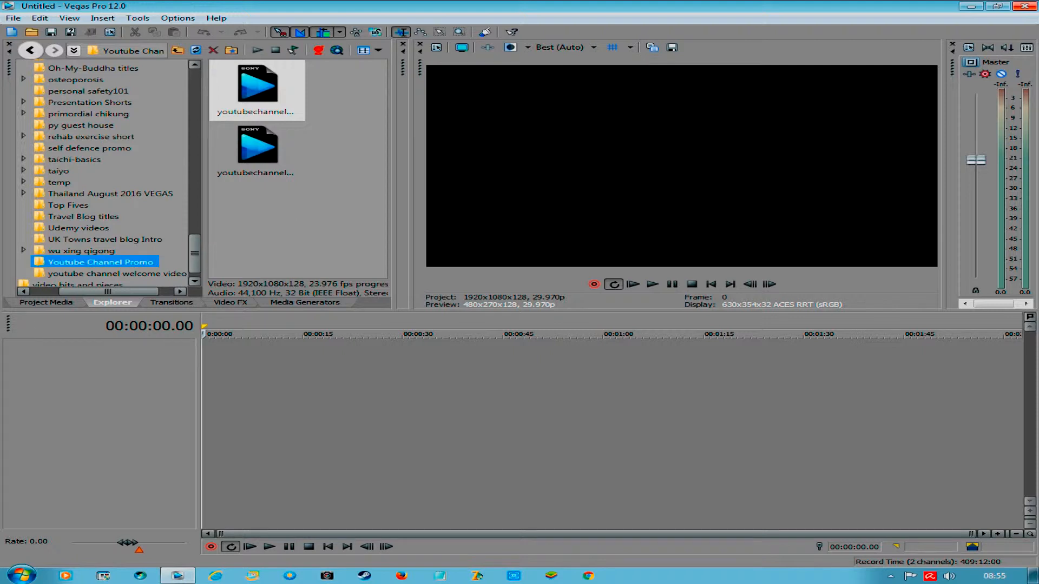
# Step: Insert four empty video tracks into the untitled project
pyautogui.rightClick(125, 362)
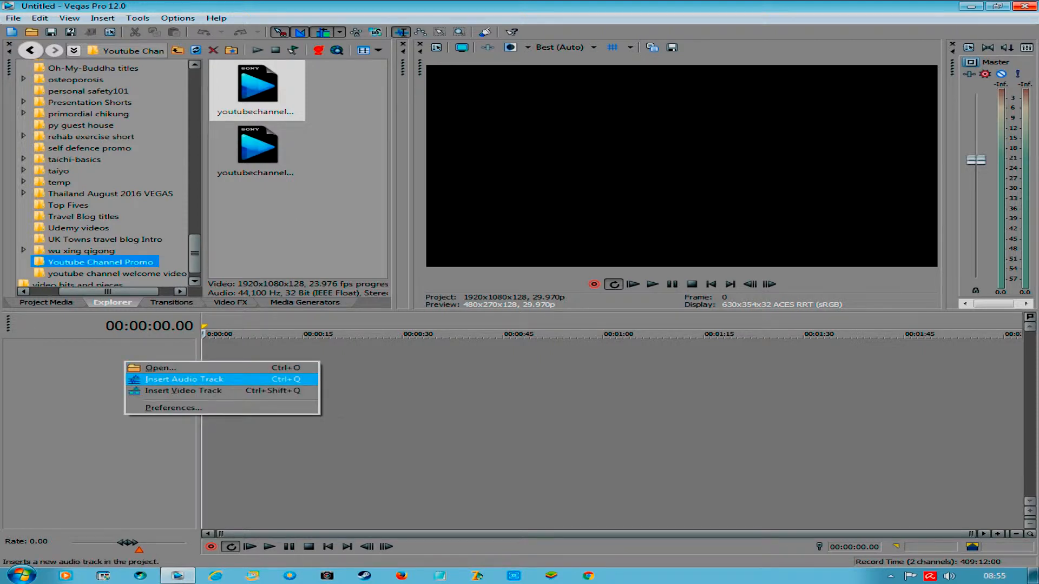
pyautogui.click(183, 391)
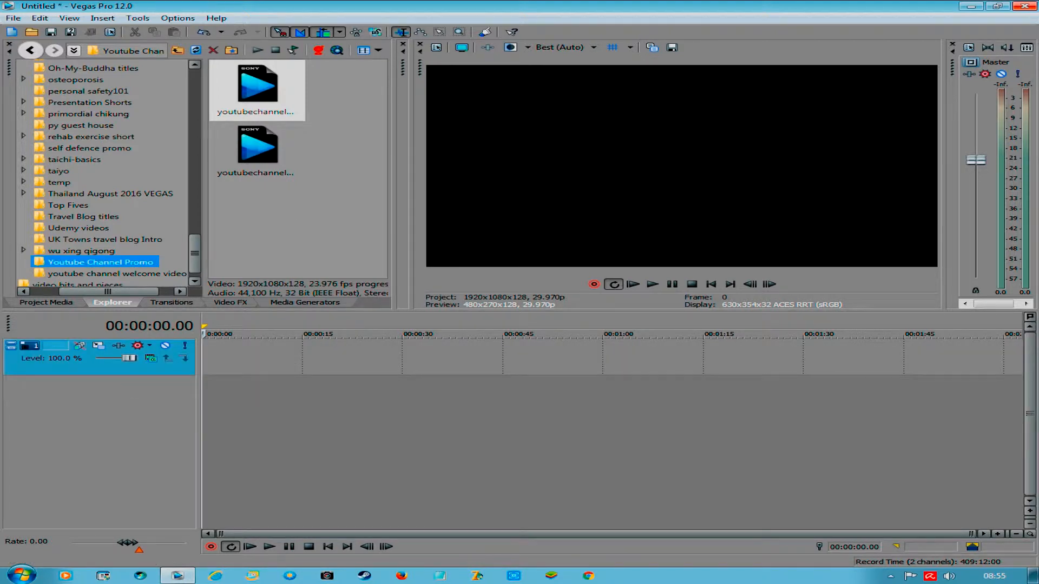
pyautogui.rightClick(131, 365)
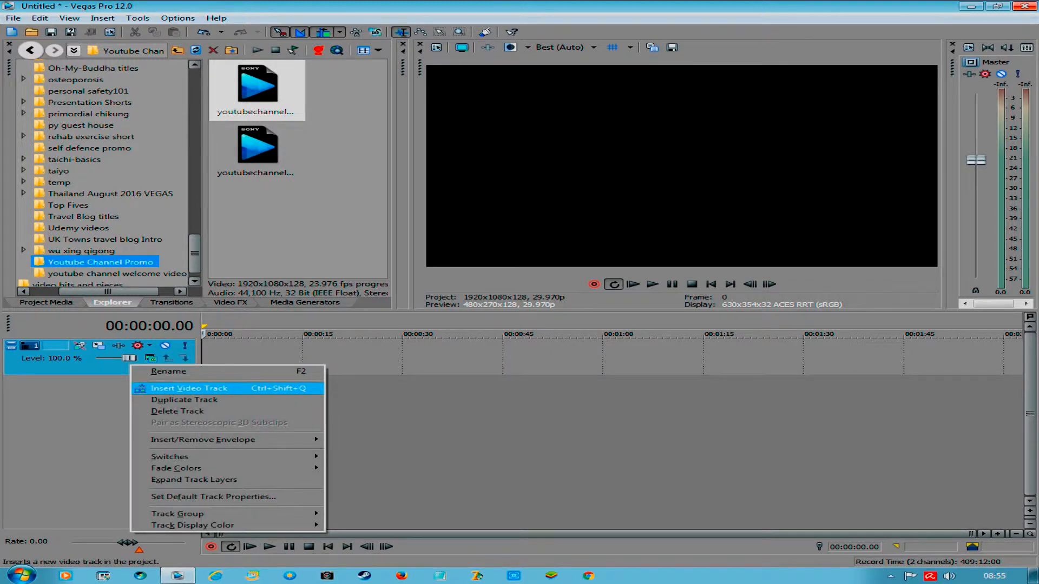
pyautogui.click(189, 388)
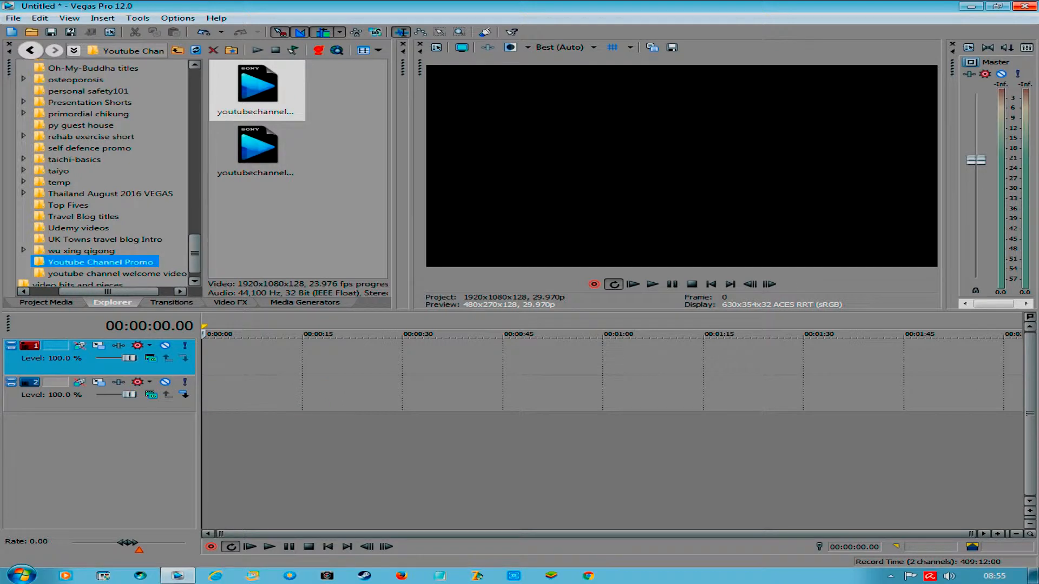
pyautogui.rightClick(130, 406)
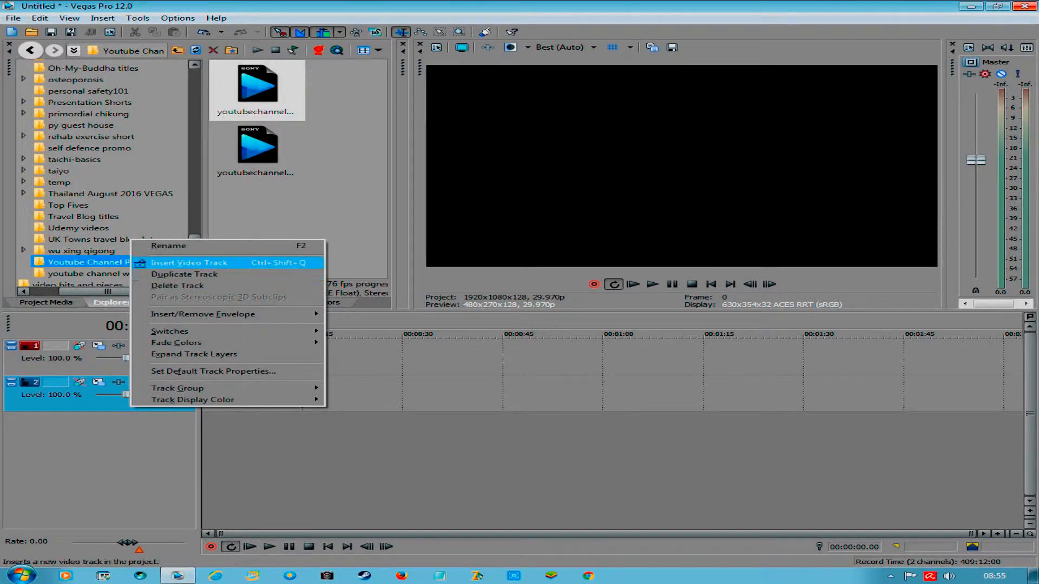
pyautogui.click(189, 262)
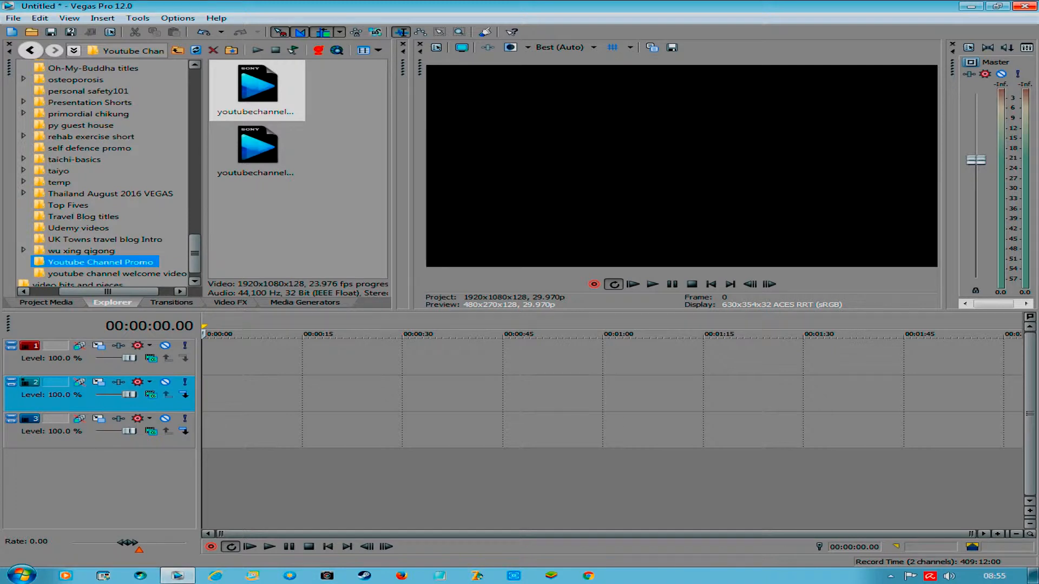
pyautogui.click(99, 438)
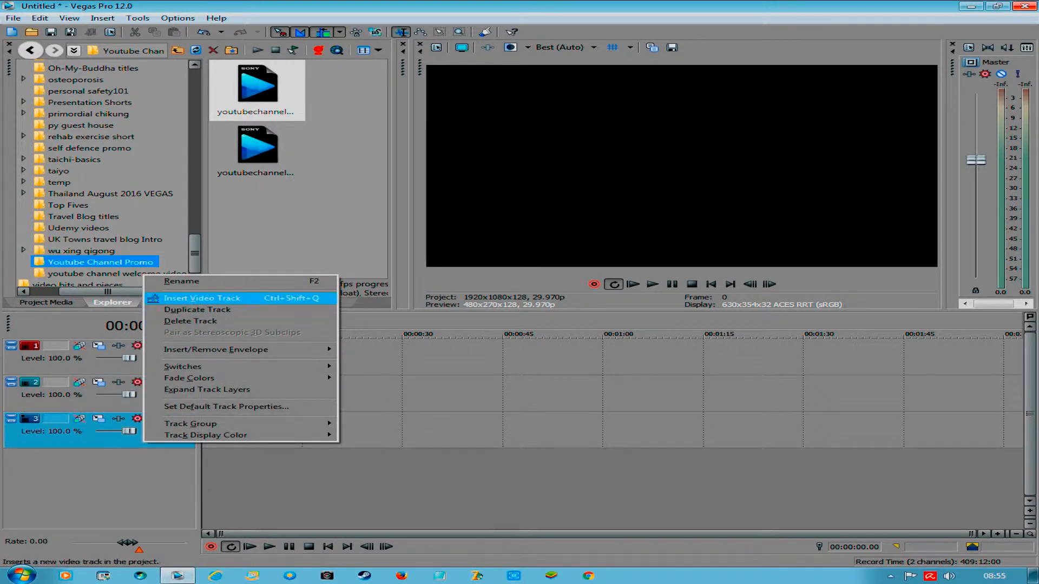
pyautogui.click(202, 298)
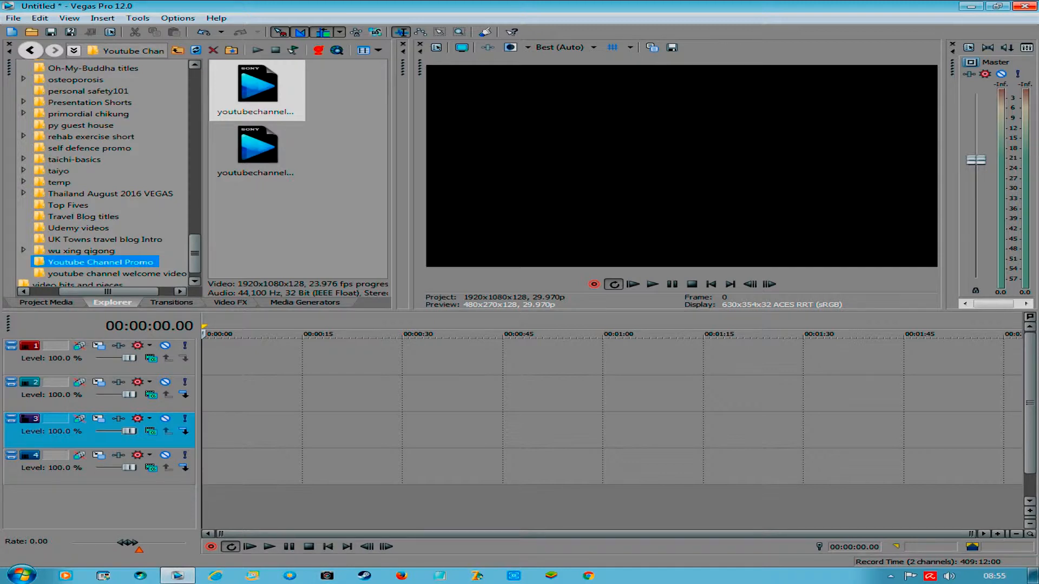
# Step: Place a Yellow Solid Color clip at the start of track 4 and extend it to about 00:01:00
pyautogui.hotkey('alt', '9')
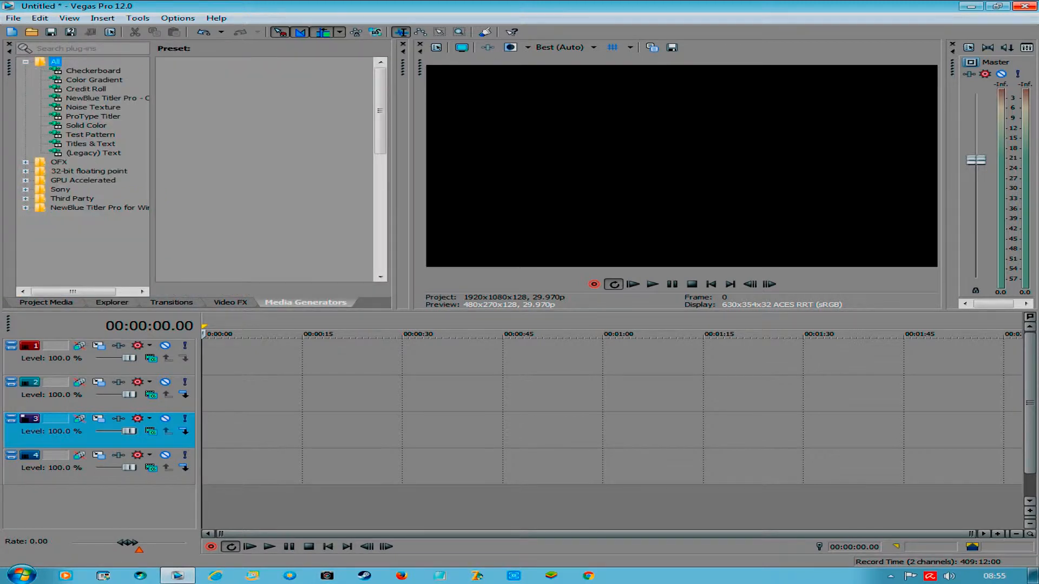
pyautogui.click(86, 125)
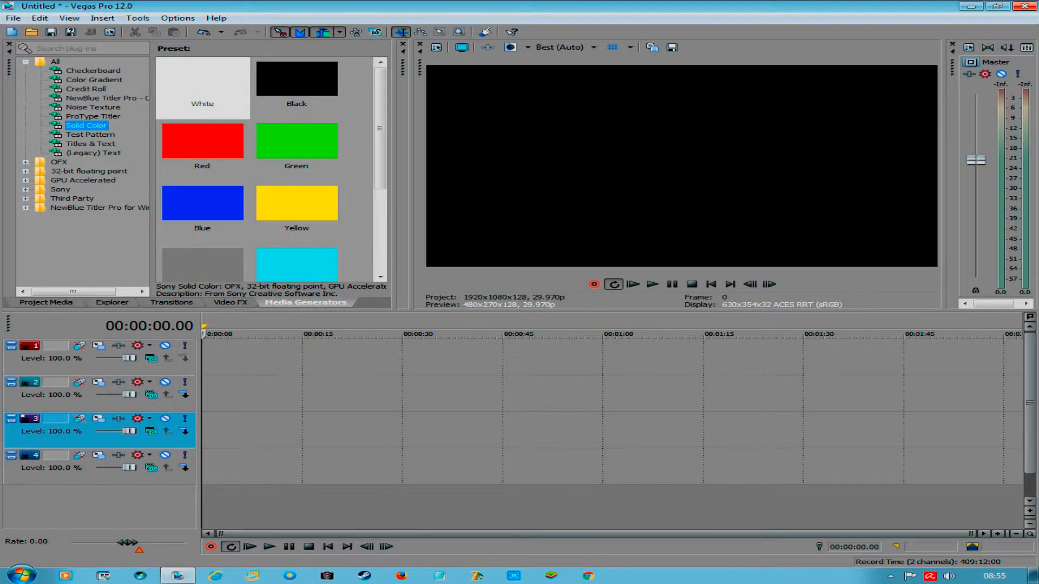
pyautogui.click(296, 203)
pyautogui.moveTo(297, 203); pyautogui.dragTo(204, 466)
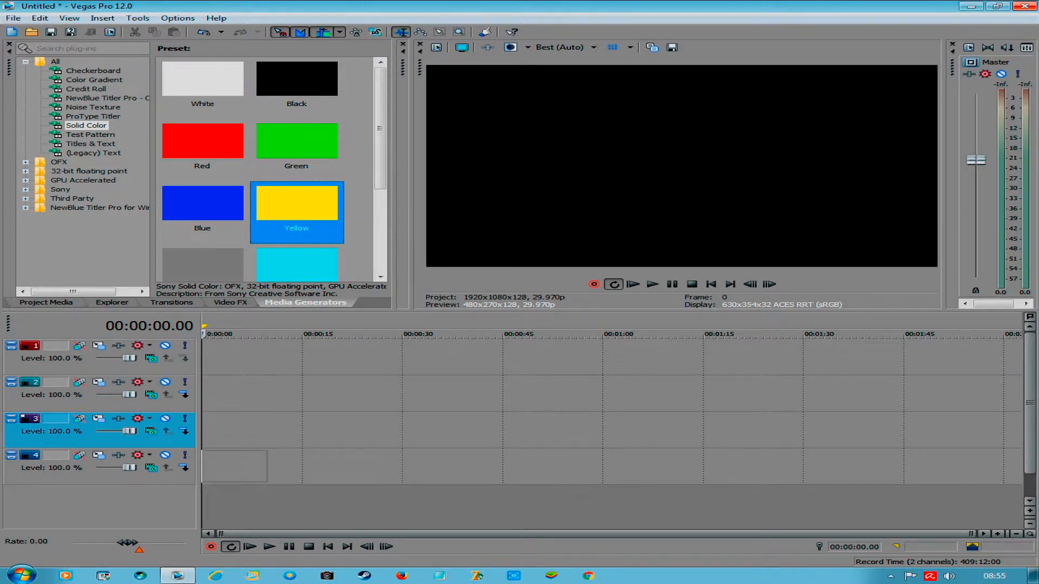
pyautogui.moveTo(203, 467); pyautogui.dragTo(203, 466)
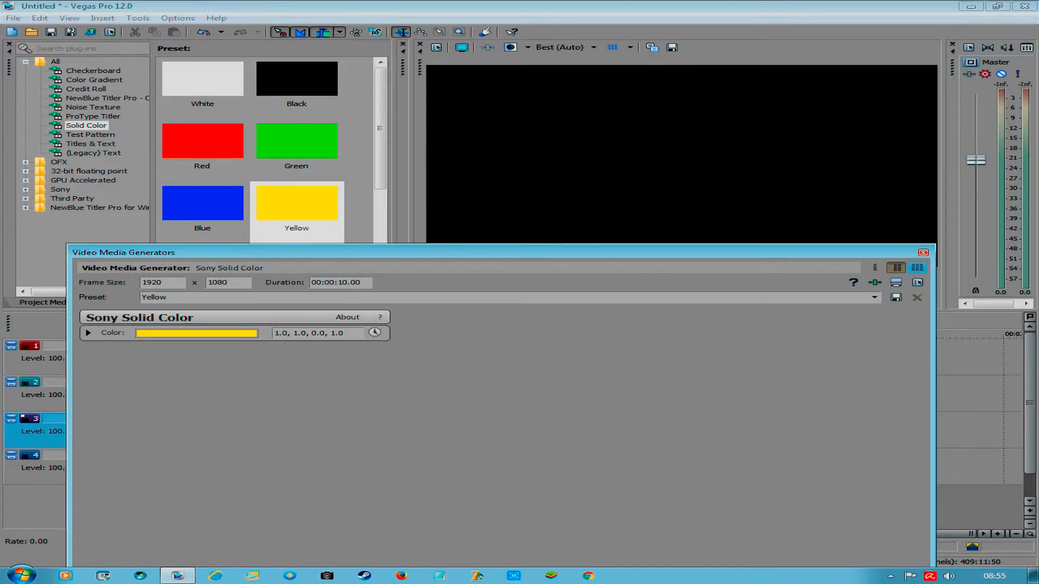
pyautogui.press('Escape')
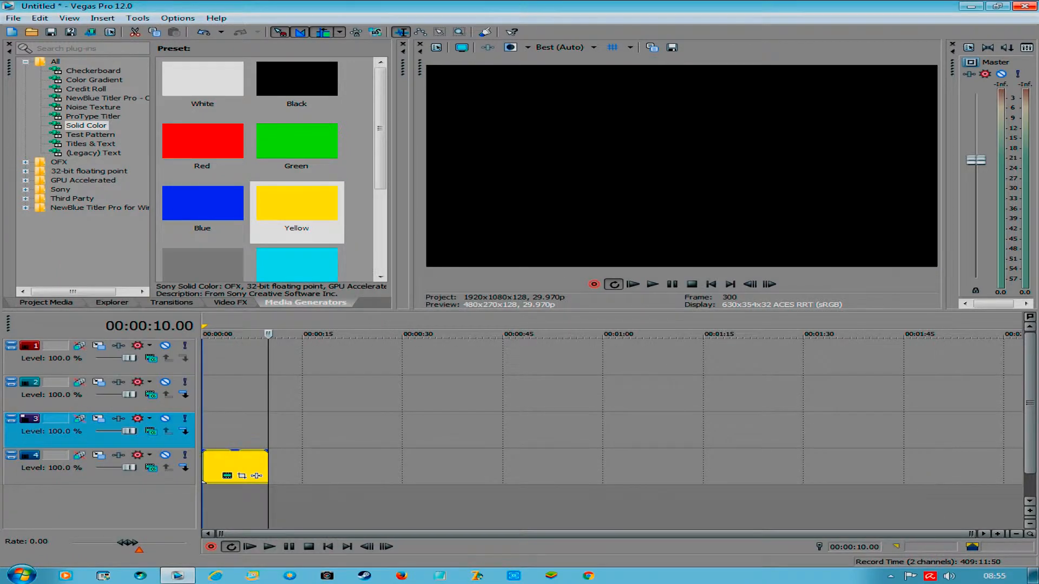
pyautogui.moveTo(267, 466); pyautogui.dragTo(602, 467)
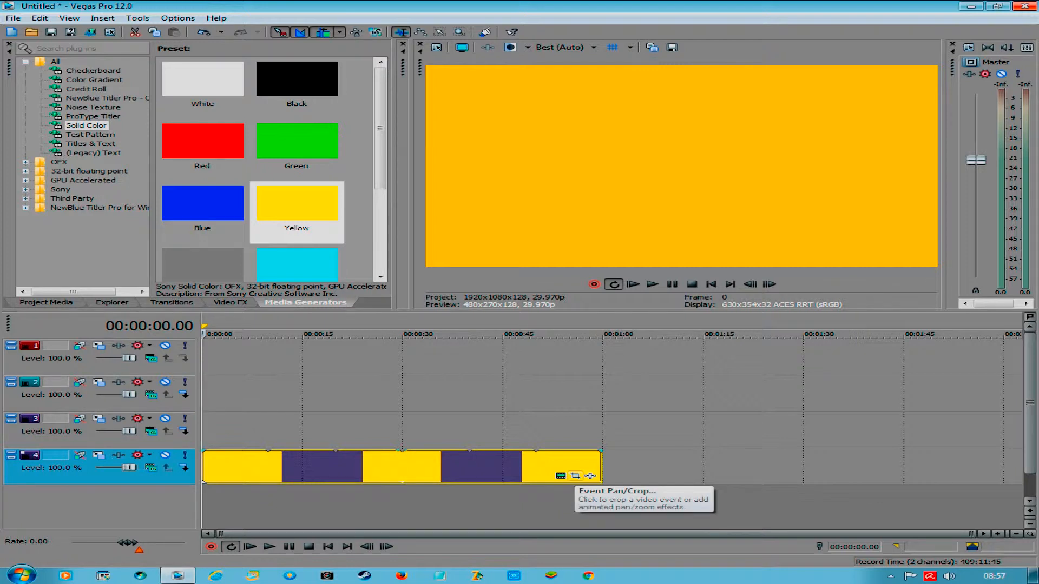
# Step: Animate the yellow clip's pan/crop from Y Center -541.7 at the start to its restored default frame at 00:00:16.07
pyautogui.click(575, 476)
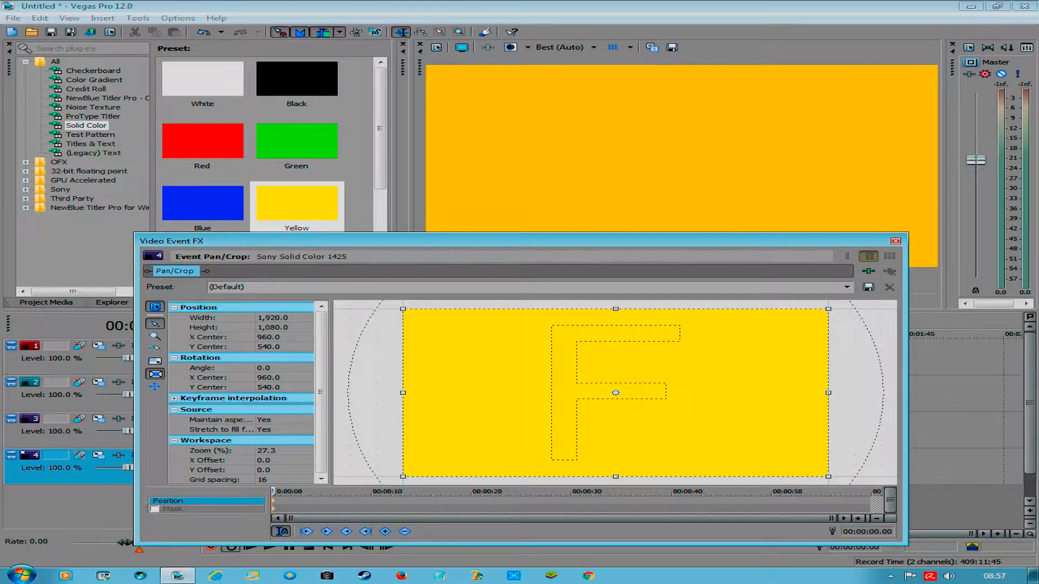
pyautogui.moveTo(615, 393); pyautogui.dragTo(618, 224)
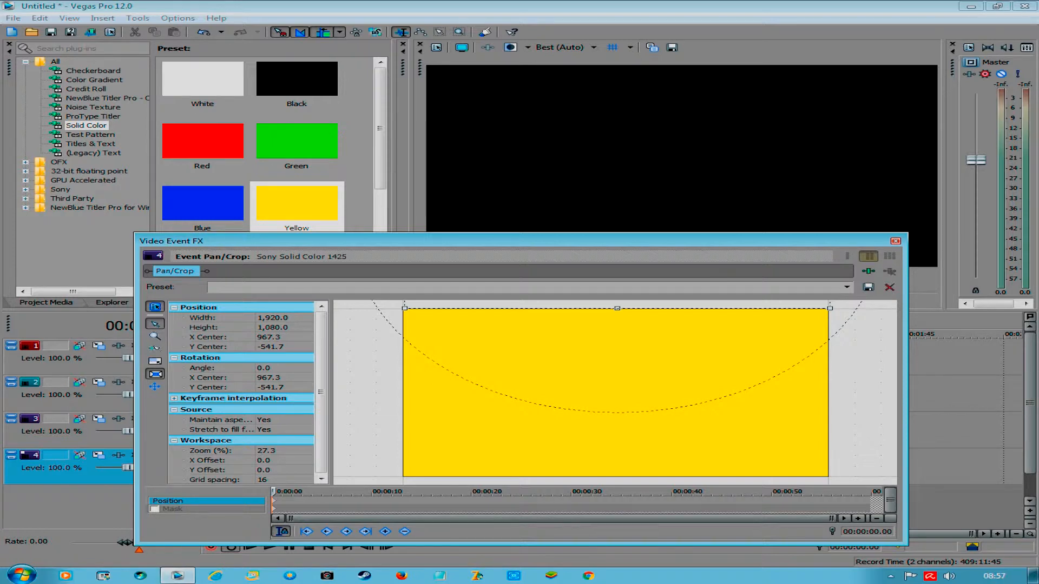
pyautogui.click(434, 492)
pyautogui.click(385, 531)
pyautogui.rightClick(523, 375)
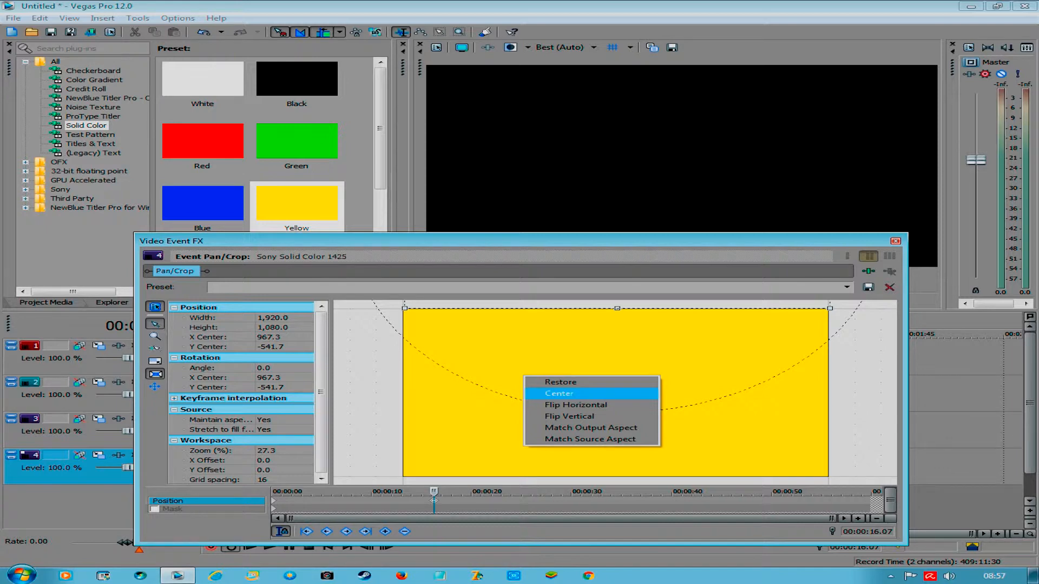
pyautogui.click(560, 382)
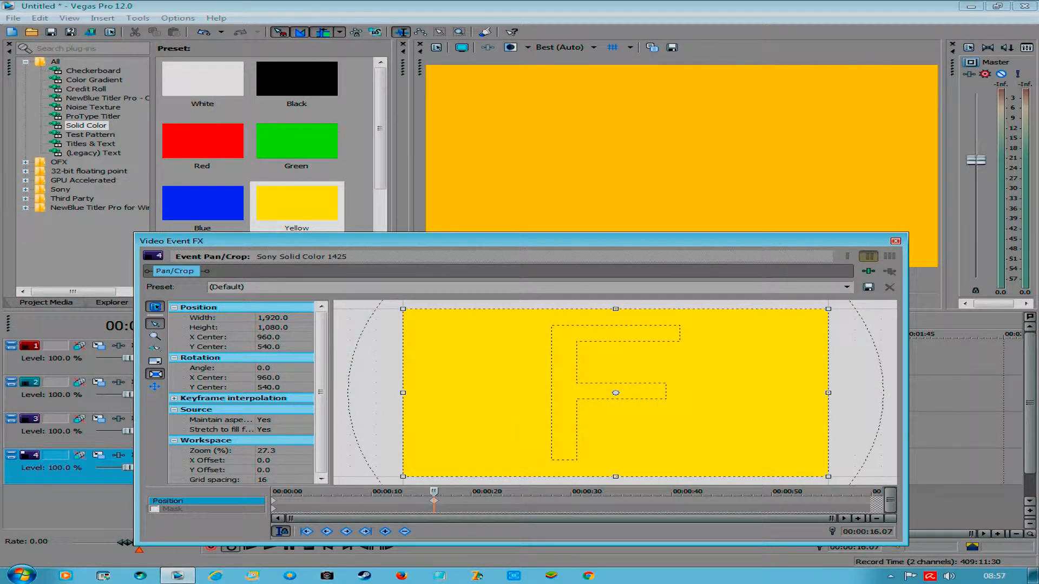
# Step: Play the yellow clip's upward slide from the start, both in the pan/crop editor and on the main timeline
pyautogui.moveTo(434, 493); pyautogui.dragTo(272, 492)
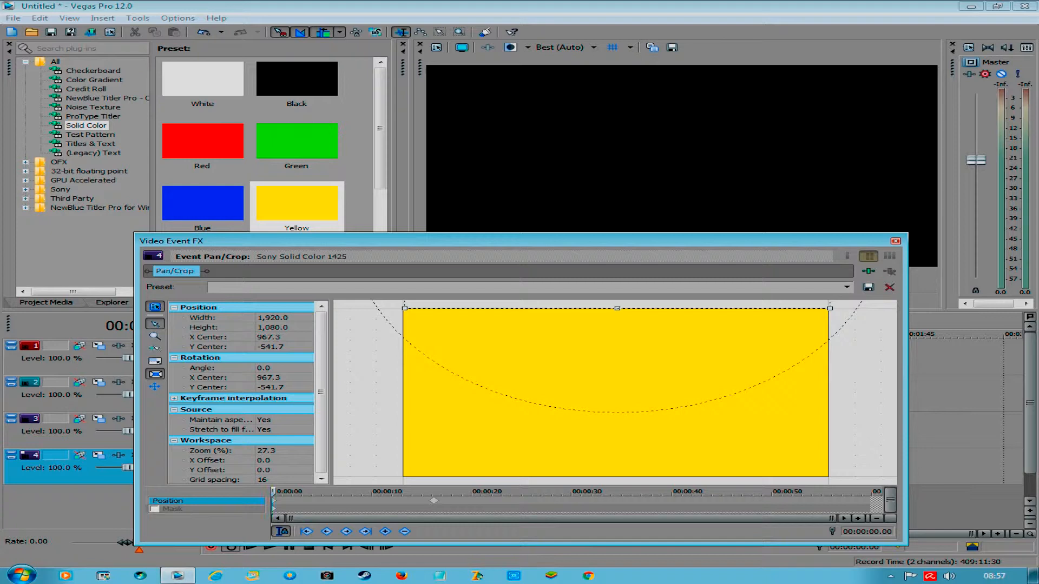
pyautogui.press('space')
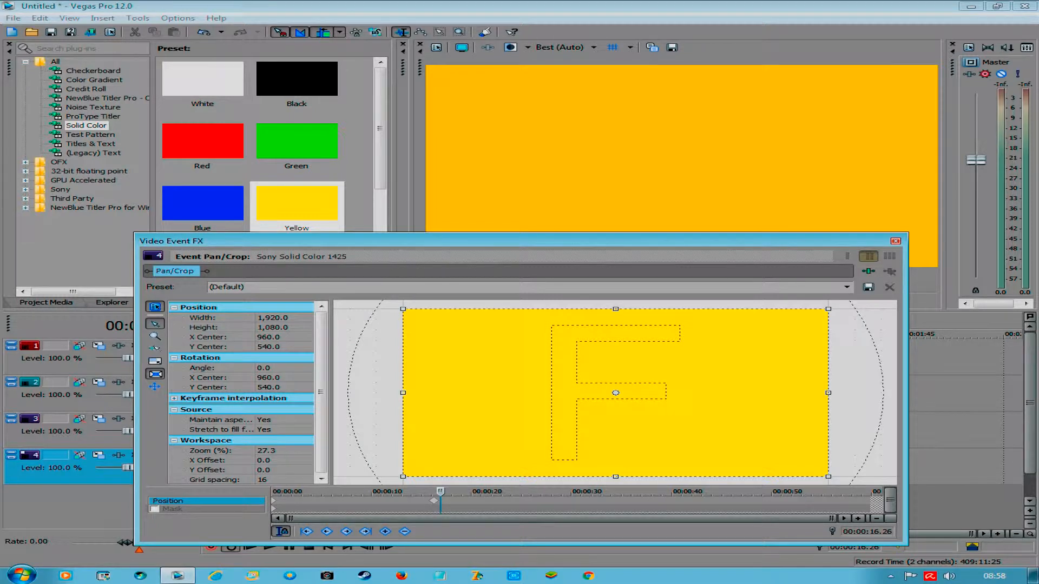
pyautogui.hotkey('alt', 'F4')
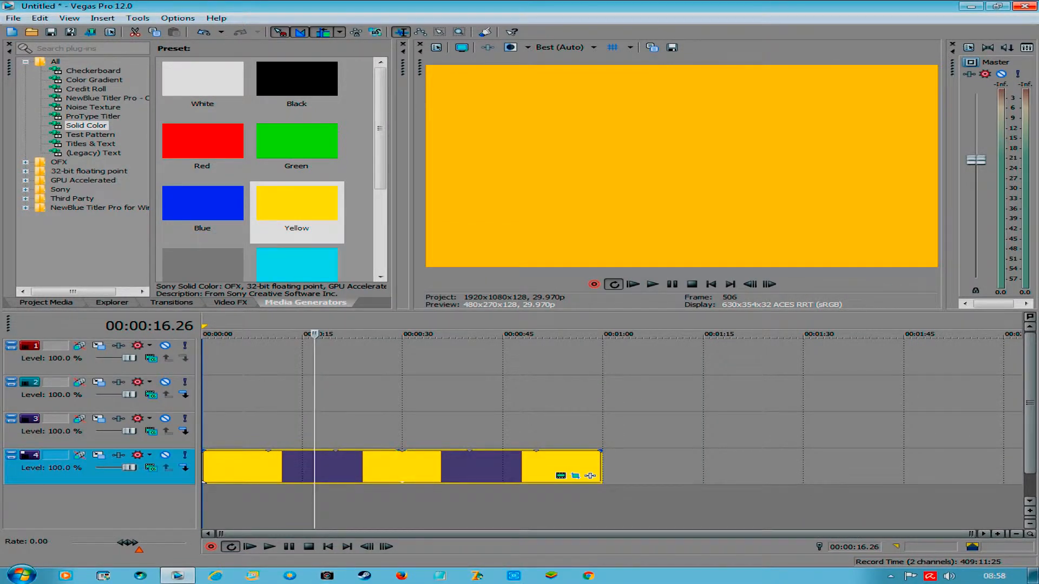
pyautogui.click(328, 546)
pyautogui.click(269, 547)
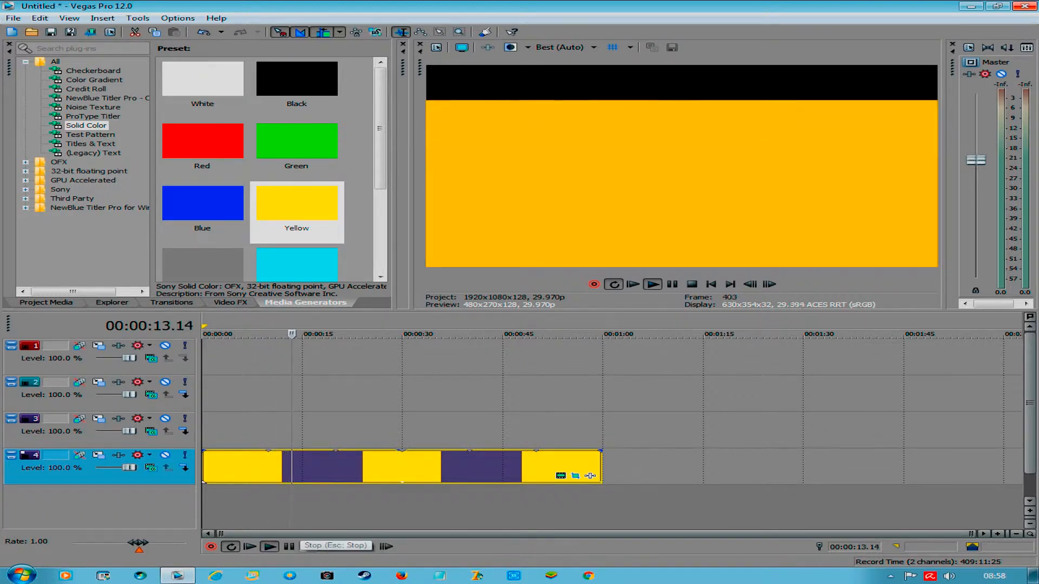
pyautogui.click(289, 547)
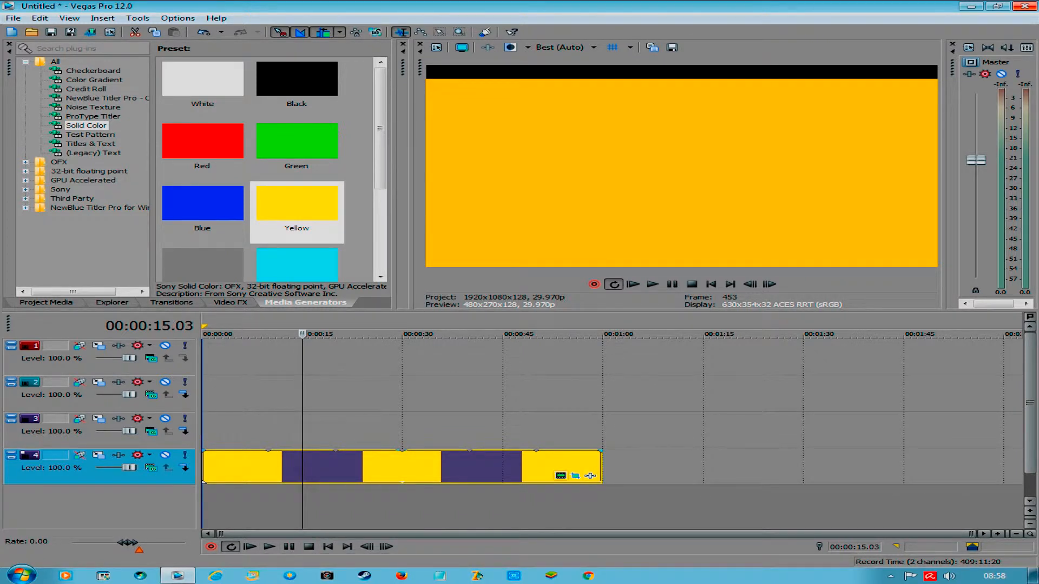
# Step: Move the yellow clip's second pan/crop keyframe to about 00:00:04 to speed up the slide, and close the pan/crop editor
pyautogui.click(561, 476)
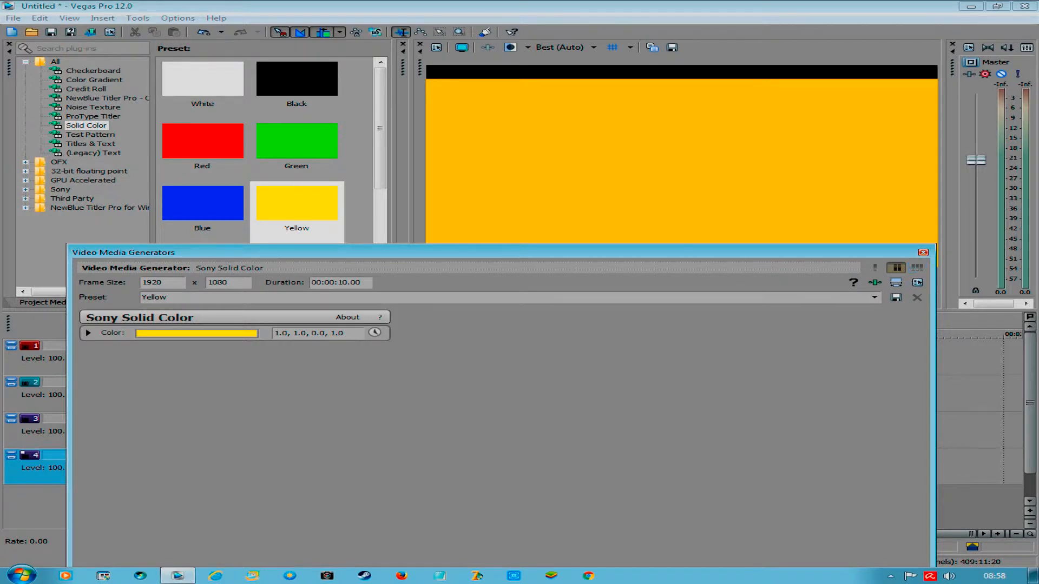
pyautogui.press('Escape')
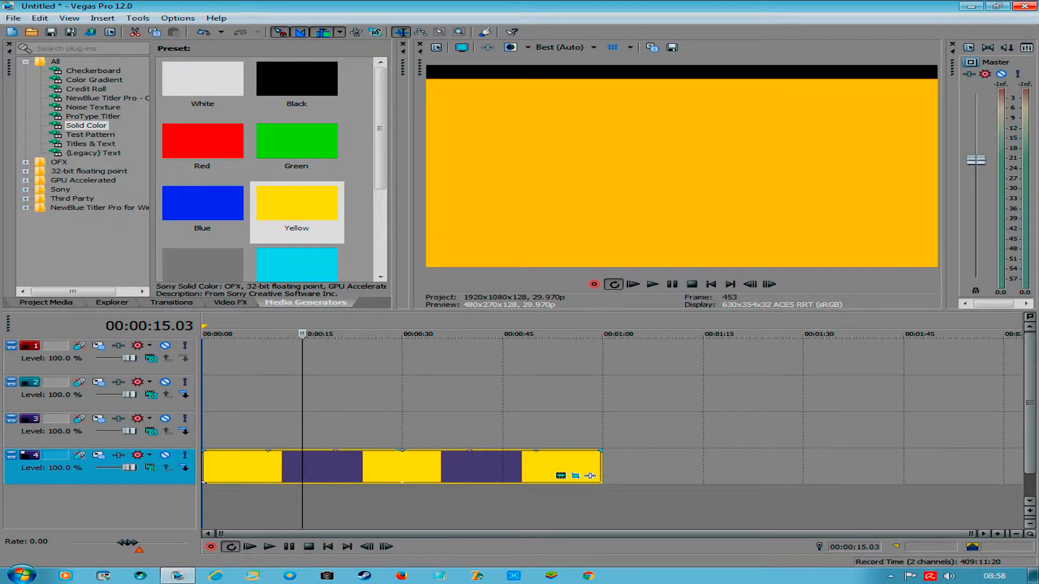
pyautogui.click(575, 476)
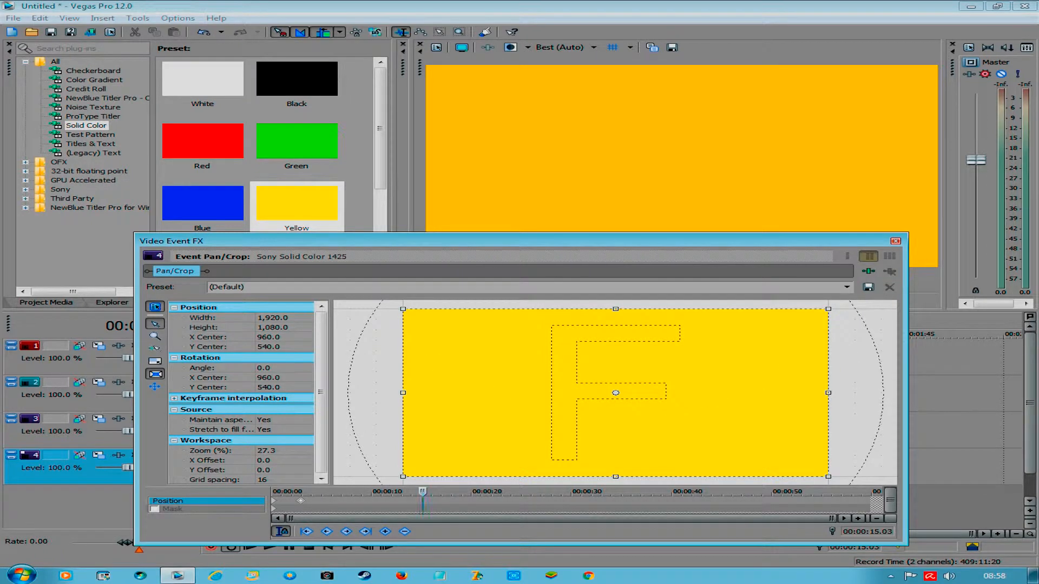
pyautogui.moveTo(298, 500); pyautogui.dragTo(315, 501)
pyautogui.click(895, 241)
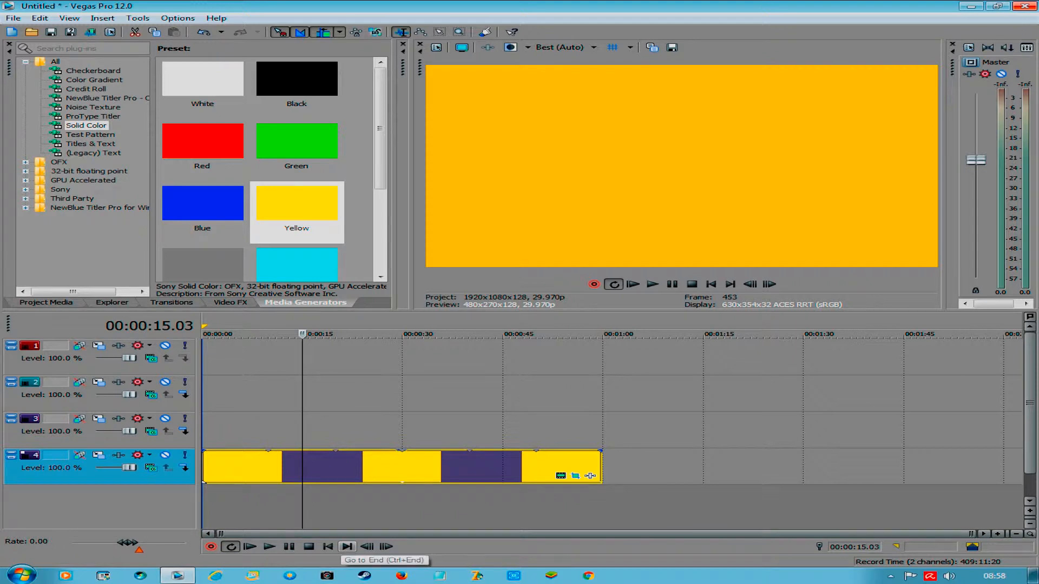
# Step: Play the project from the start and restart playback to check the faster slide-in of the yellow clip
pyautogui.click(309, 546)
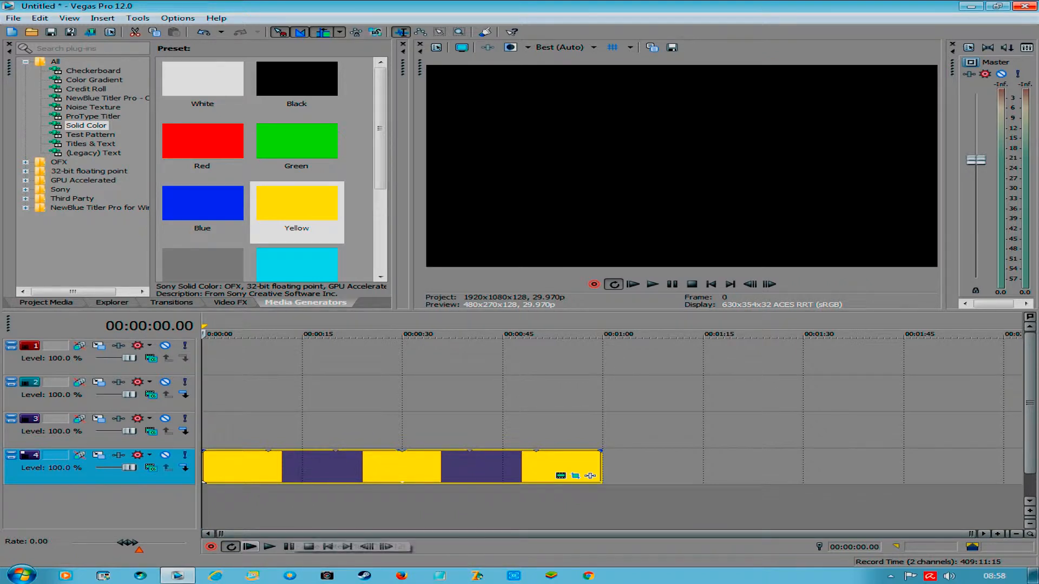
pyautogui.click(249, 547)
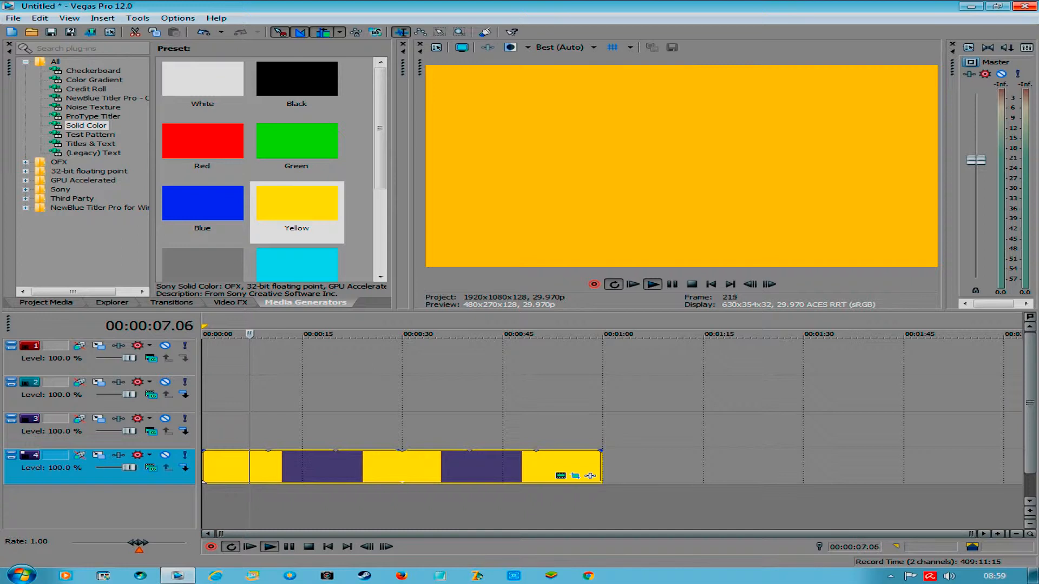
pyautogui.click(328, 547)
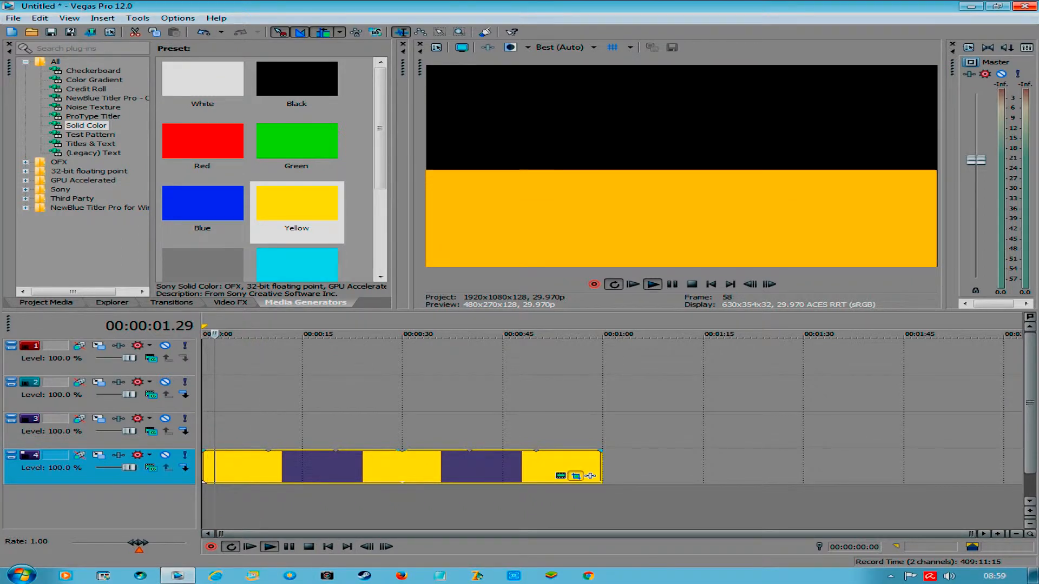
# Step: Move the yellow clip's second pan/crop keyframe to about 00:00:02, close the editor, and play the slide from the start
pyautogui.click(575, 475)
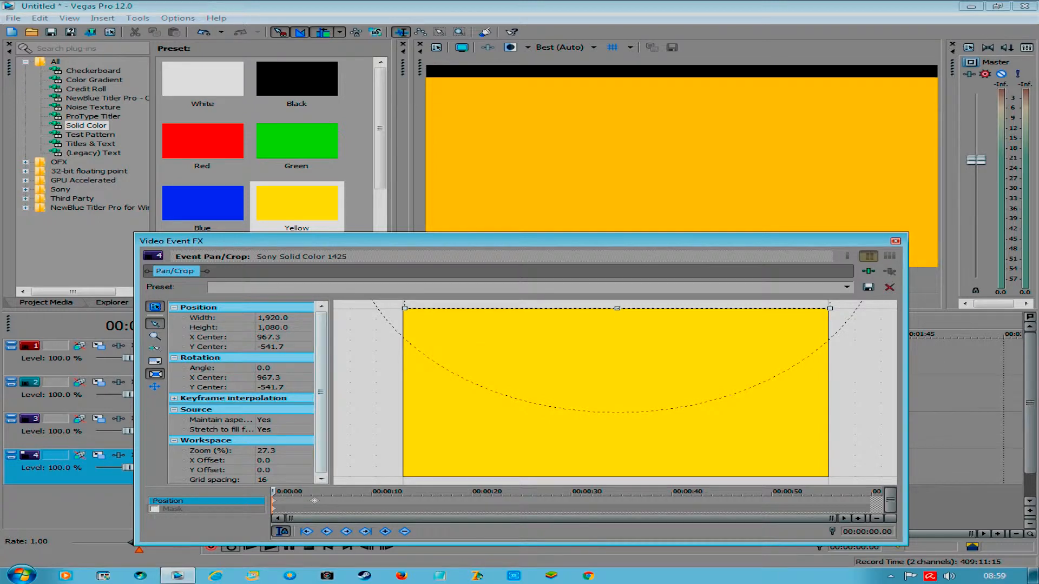
pyautogui.click(301, 493)
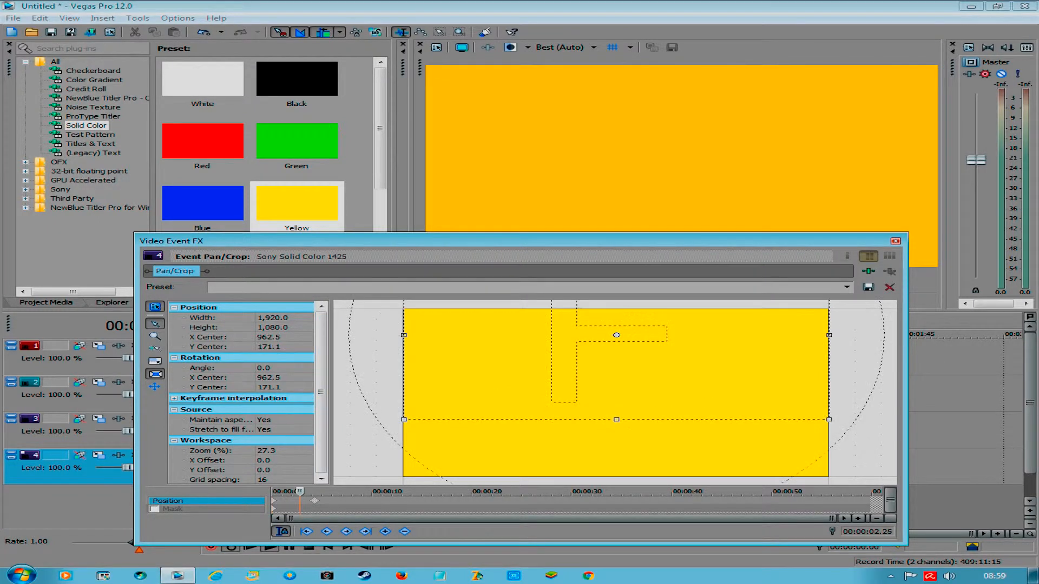
pyautogui.scroll(5, 301, 499)
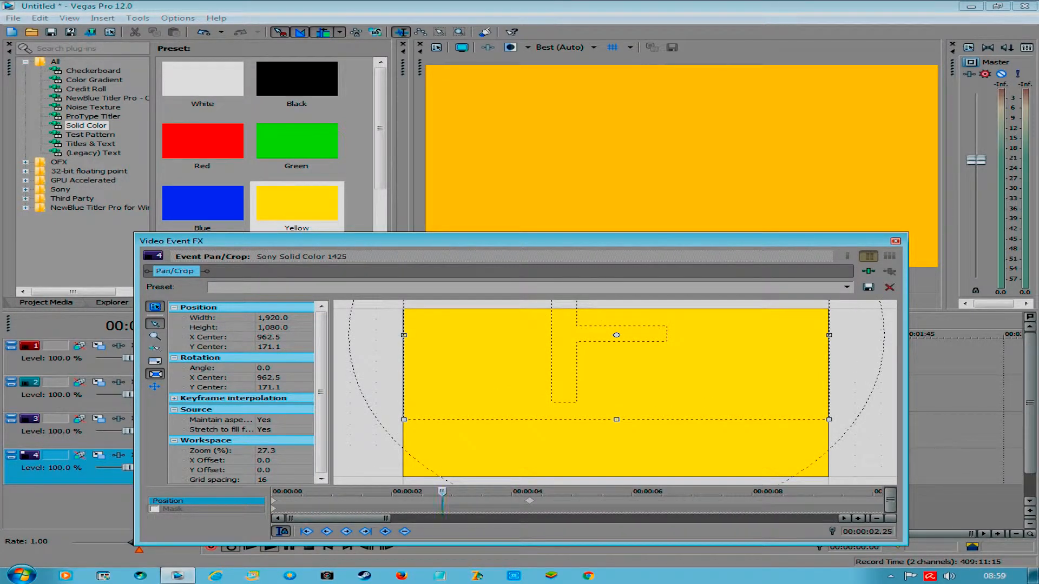
pyautogui.moveTo(529, 500); pyautogui.dragTo(404, 501)
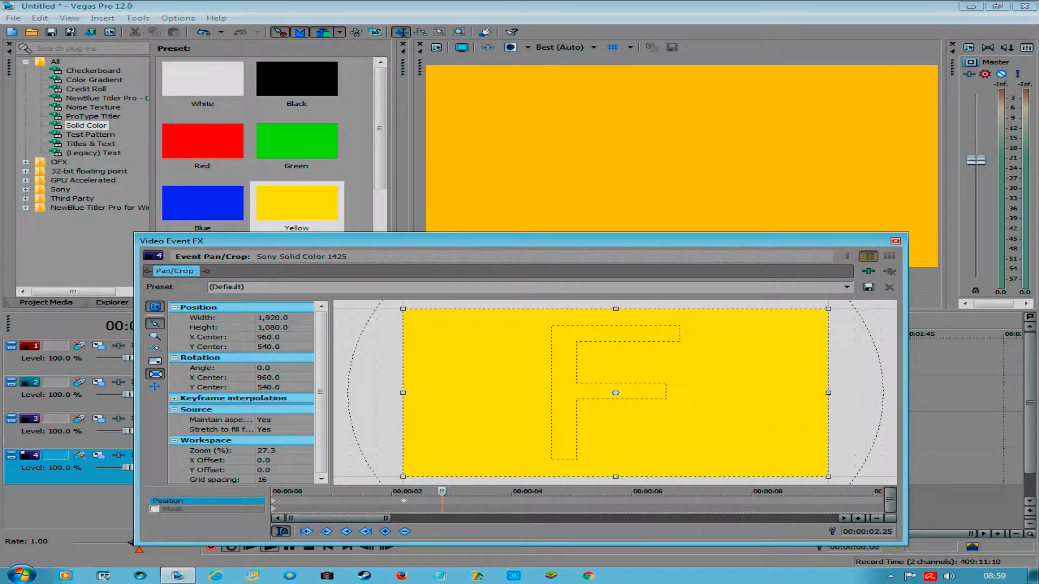
pyautogui.hotkey('alt', 'F4')
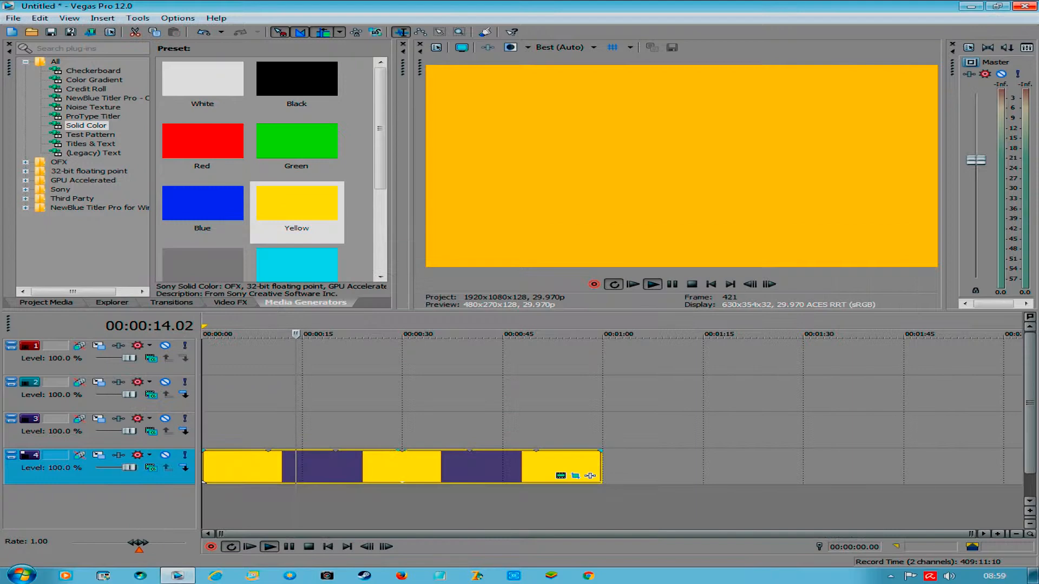
pyautogui.click(204, 334)
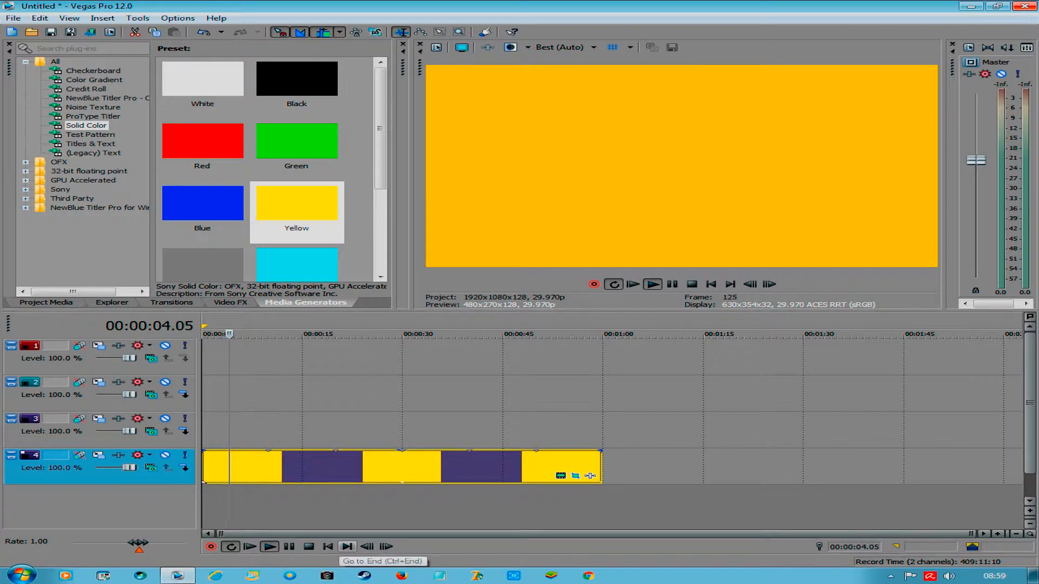
pyautogui.click(309, 546)
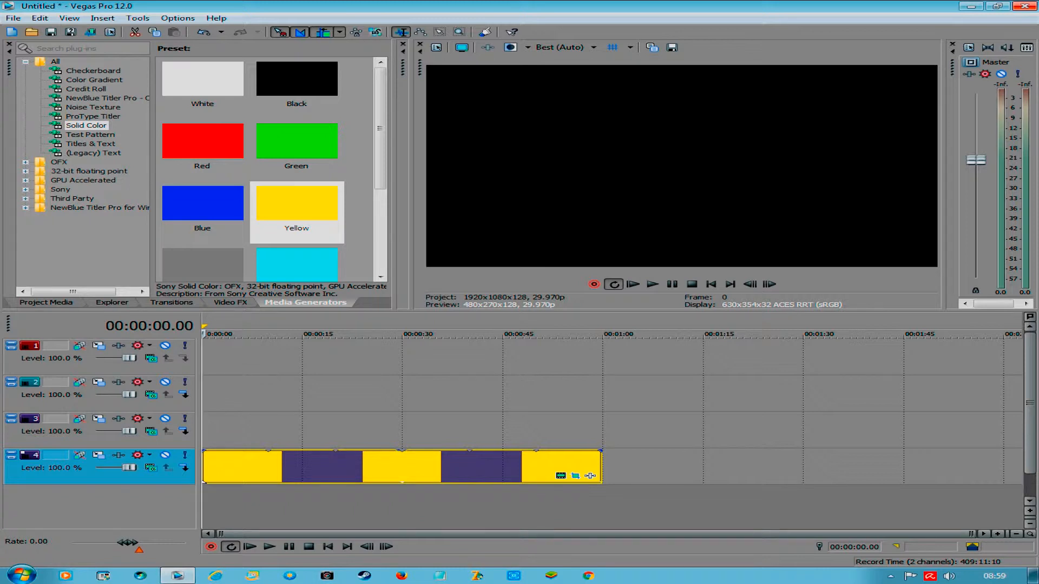
# Step: Insert a video track, arrange an empty track below the yellow clip's track, and shift the yellow clip to start at 00:00:08.11
pyautogui.rightClick(141, 492)
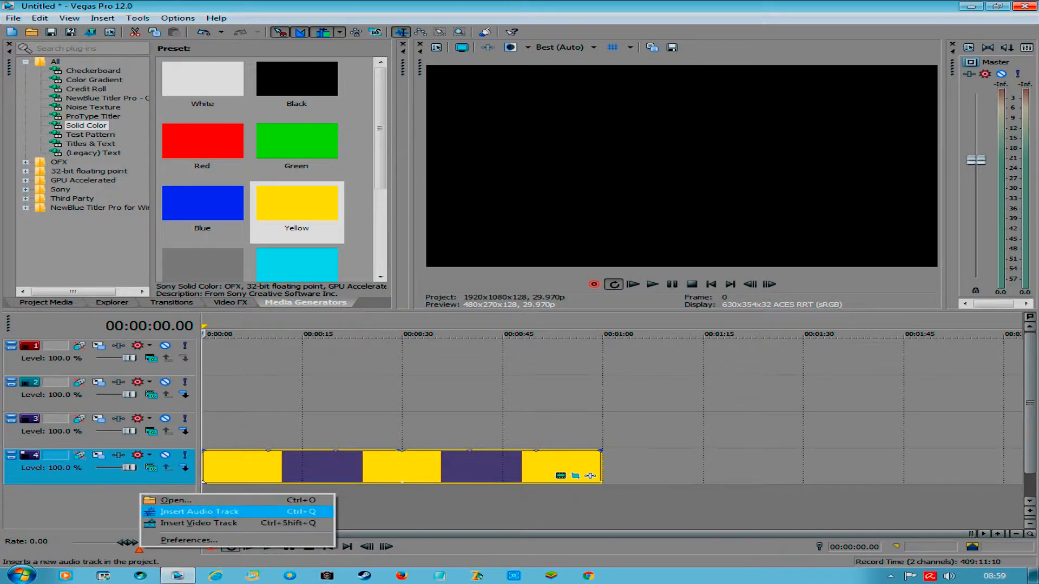
pyautogui.click(198, 523)
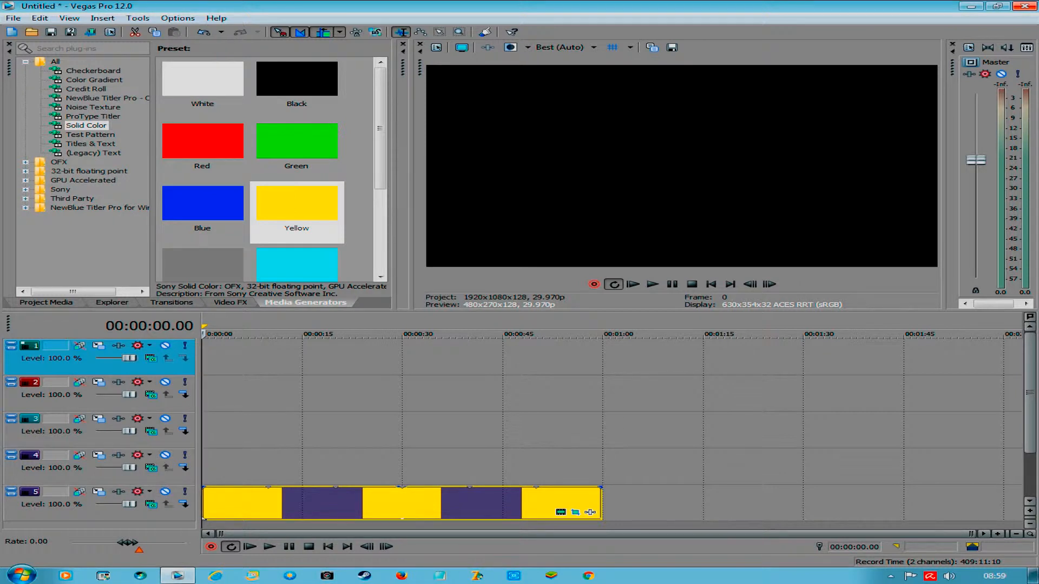
pyautogui.click(54, 503)
pyautogui.moveTo(54, 504); pyautogui.dragTo(54, 454)
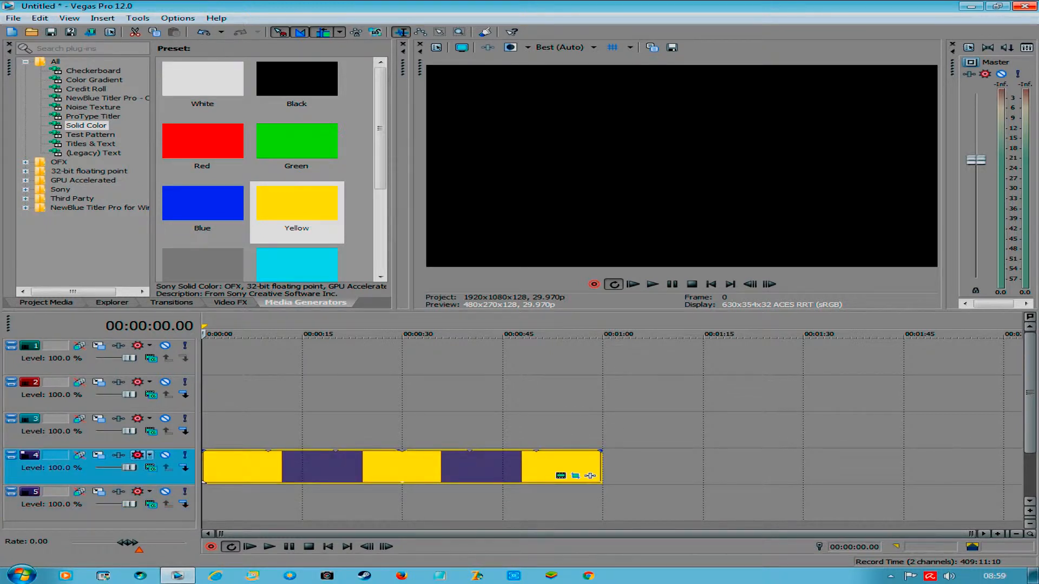
pyautogui.moveTo(204, 481); pyautogui.dragTo(259, 481)
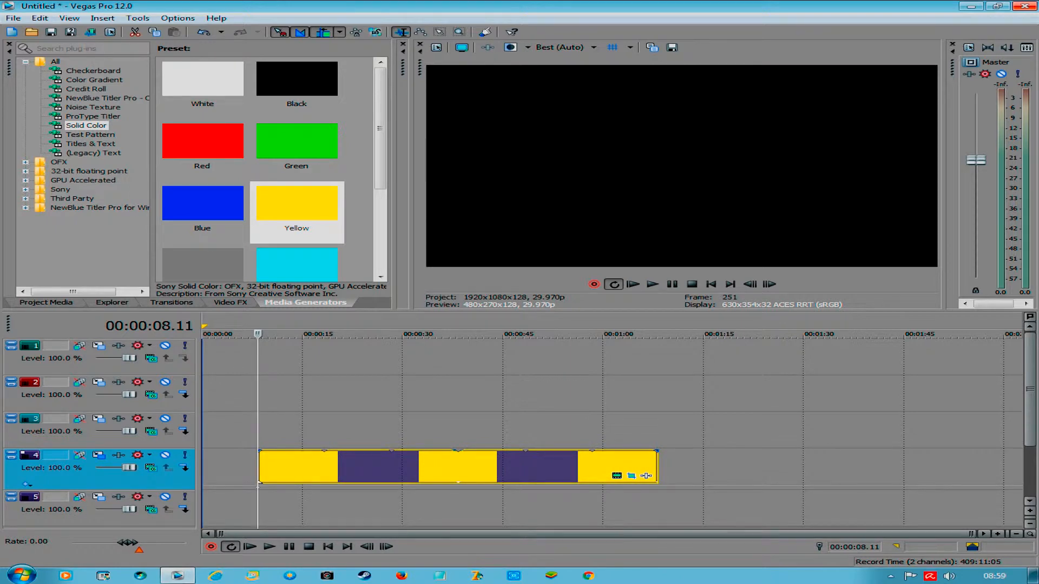
# Step: Add a 10-second White solid color at the start of track 5, and realign the yellow clip to about 00:00:08 without auto ripple
pyautogui.click(202, 86)
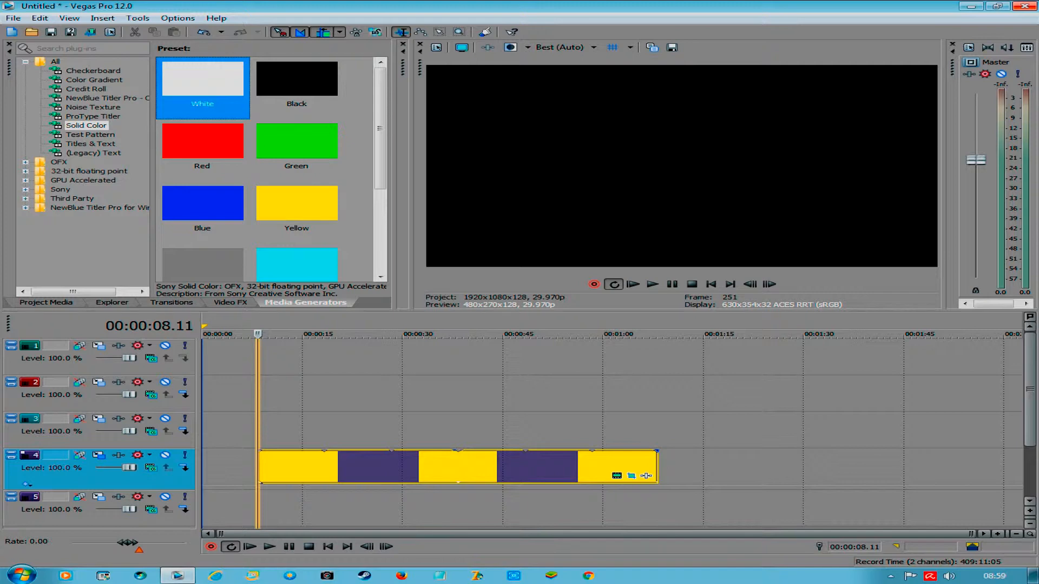
pyautogui.moveTo(203, 86); pyautogui.dragTo(205, 508)
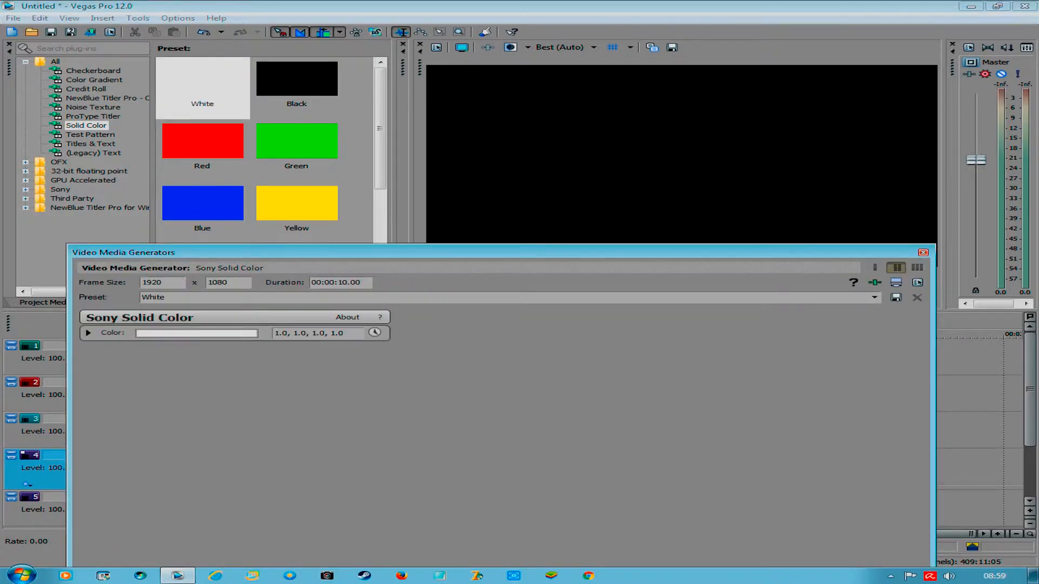
pyautogui.click(923, 253)
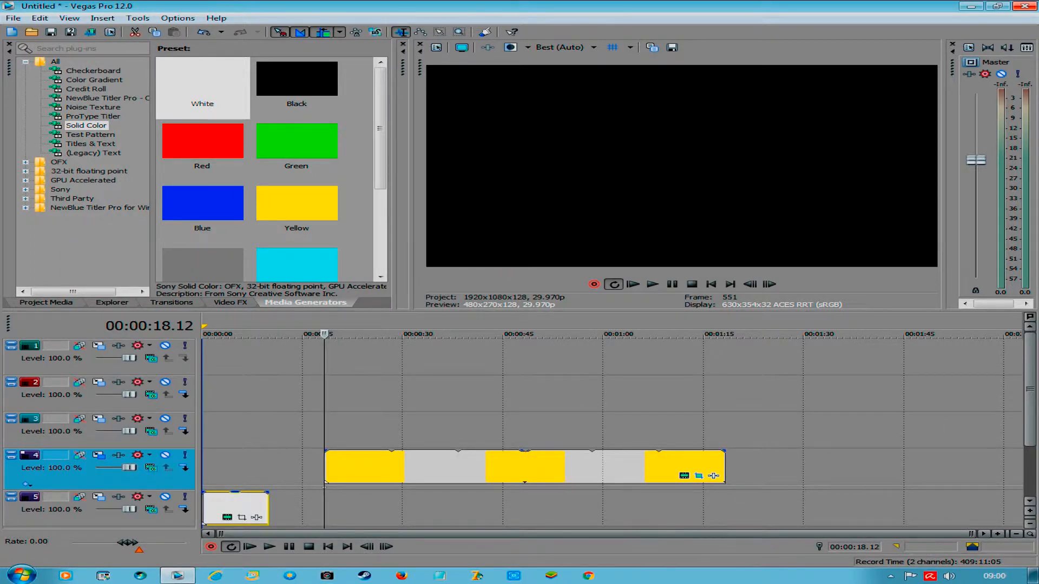
pyautogui.hotkey('ctrl', 'l')
pyautogui.moveTo(525, 483); pyautogui.dragTo(455, 482)
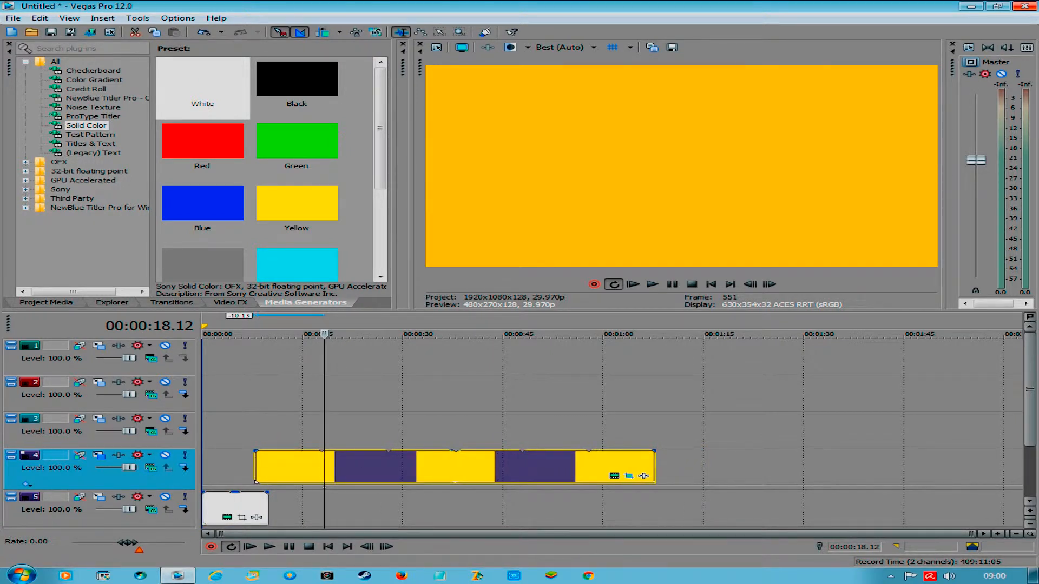
# Step: Play from 00:00:04.29 to check the yellow clip sliding in over the white background
pyautogui.click(235, 466)
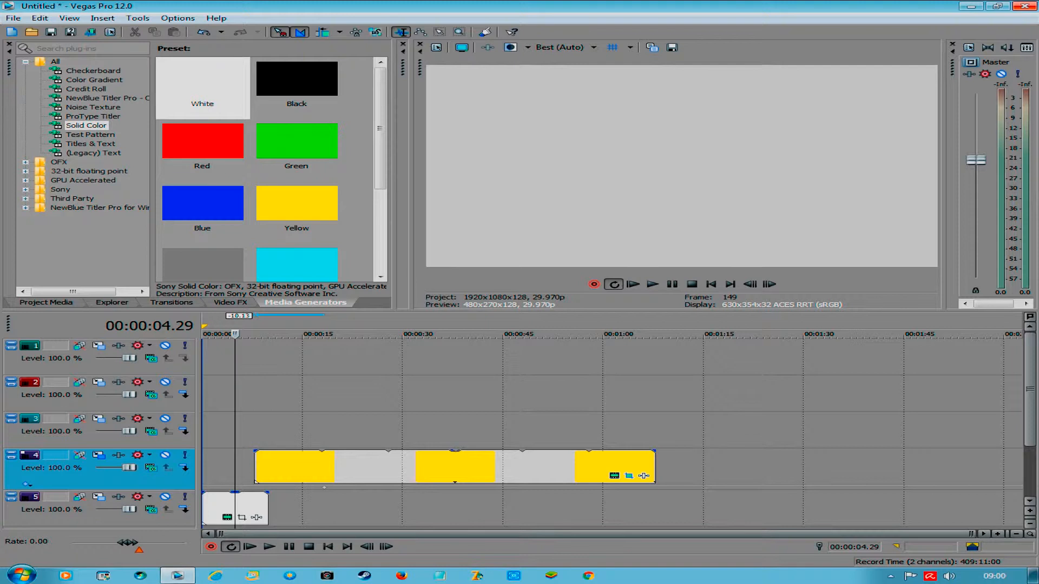
pyautogui.press('space')
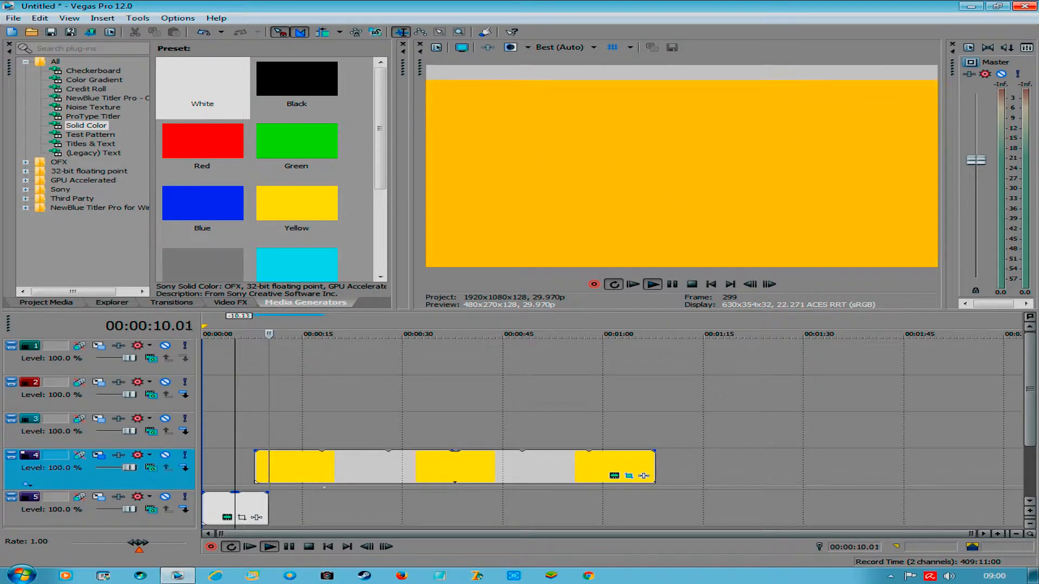
pyautogui.press('space')
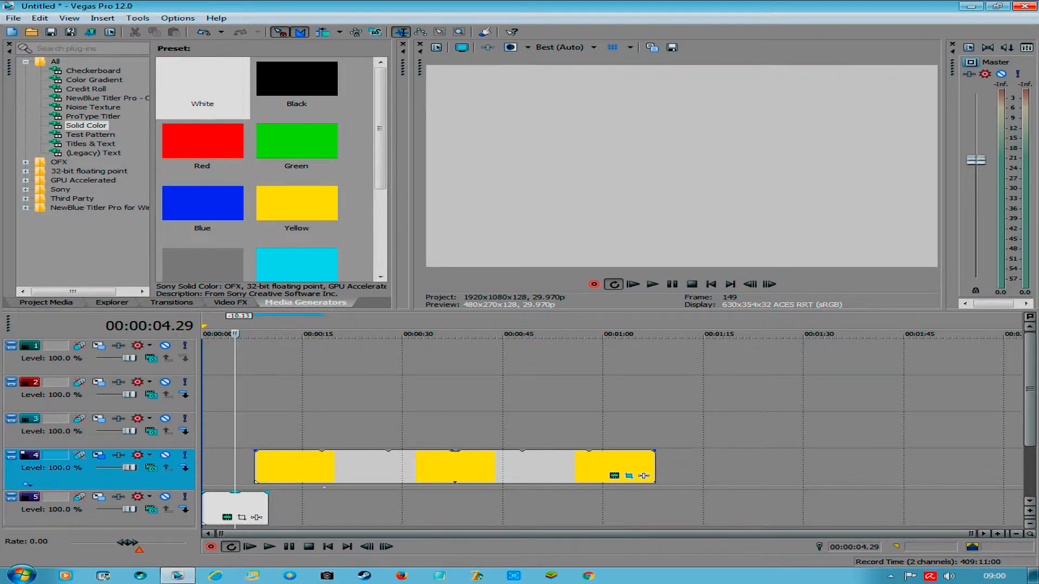
# Step: Extend the white clip's end by 2.09 seconds to about 00:00:12 and replay the transition from 00:00:04.29
pyautogui.click(262, 504)
pyautogui.moveTo(267, 506); pyautogui.dragTo(283, 505)
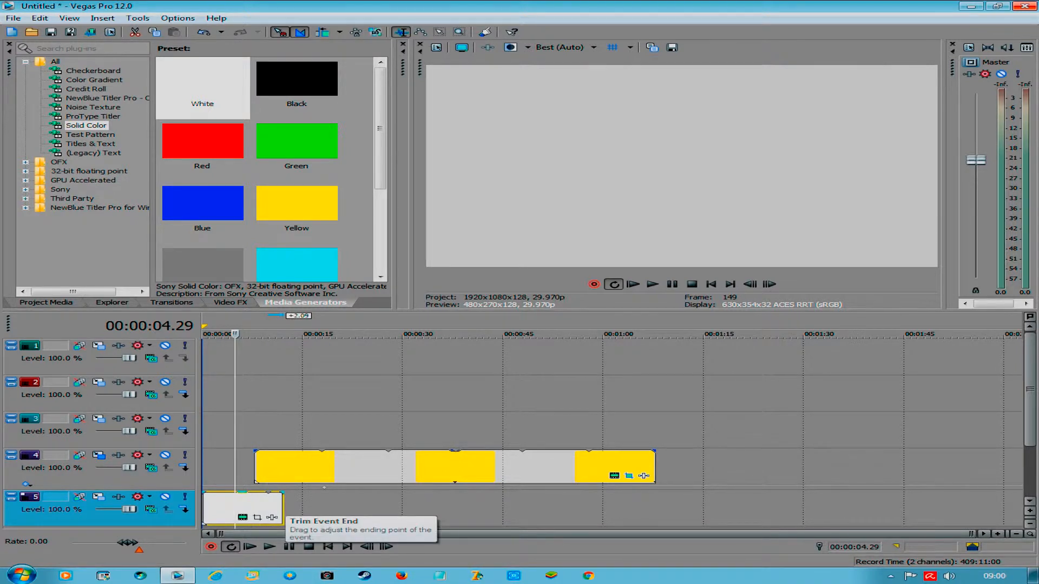
pyautogui.press('space')
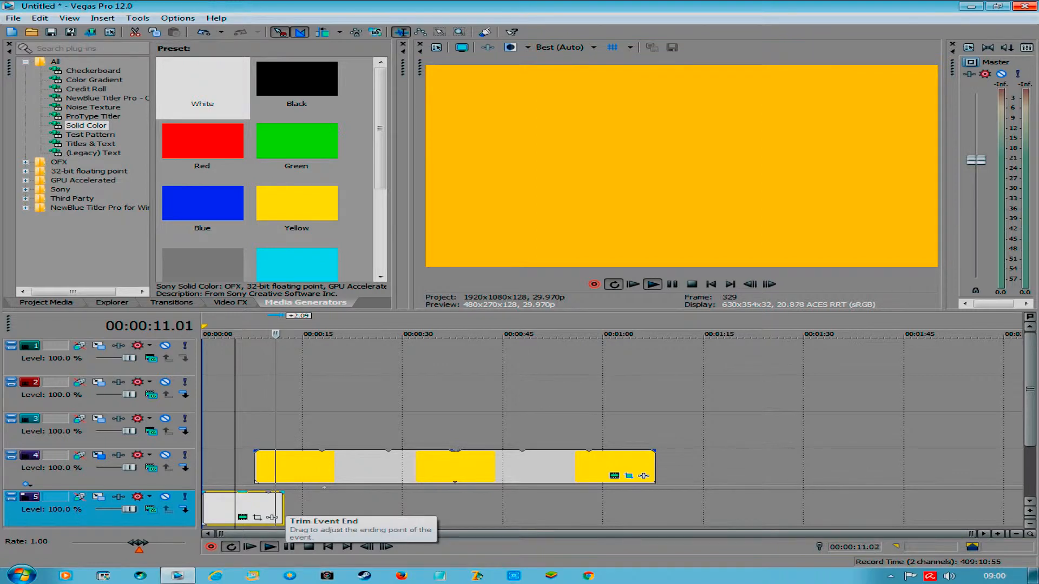
pyautogui.press('space')
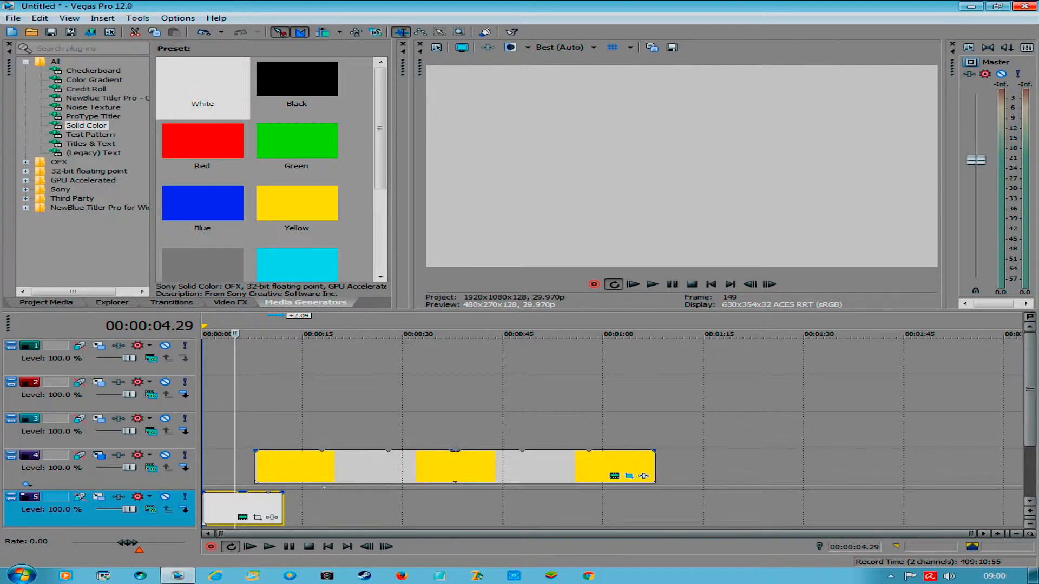
# Step: Add a 10-second Green solid color to track 3 at about 00:00:15
pyautogui.click(291, 430)
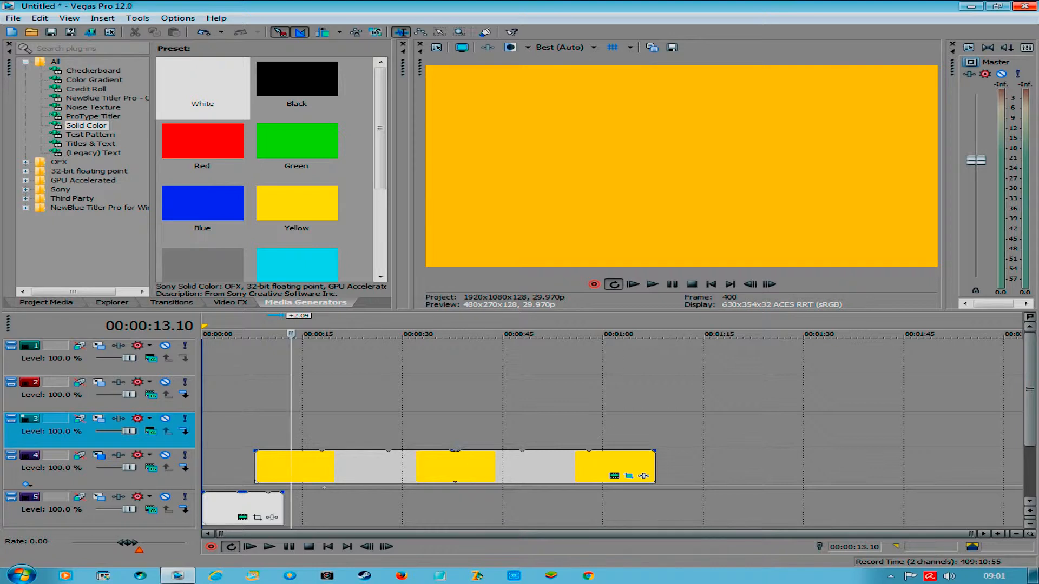
pyautogui.click(296, 150)
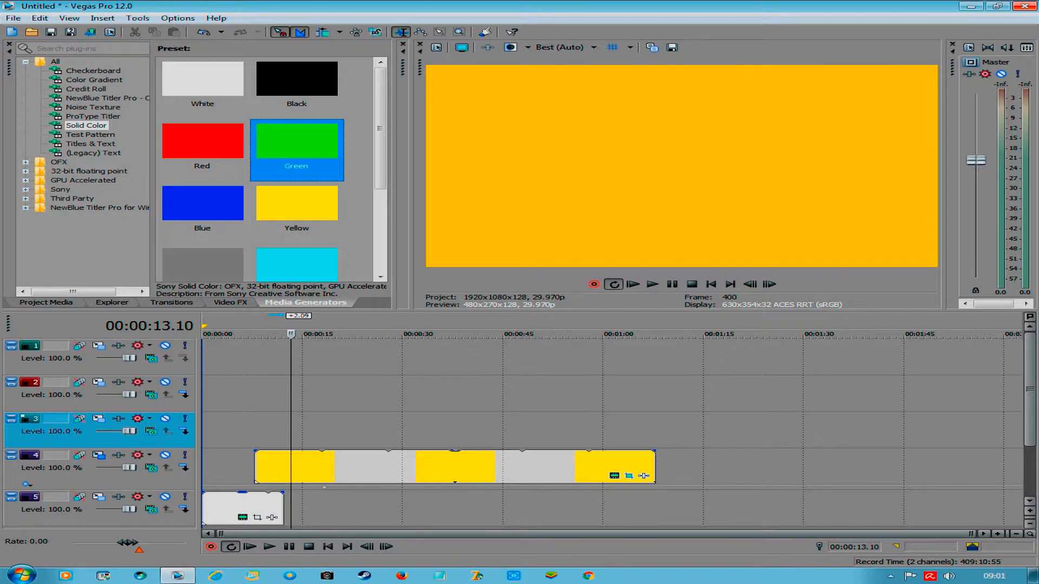
pyautogui.moveTo(297, 149); pyautogui.dragTo(302, 430)
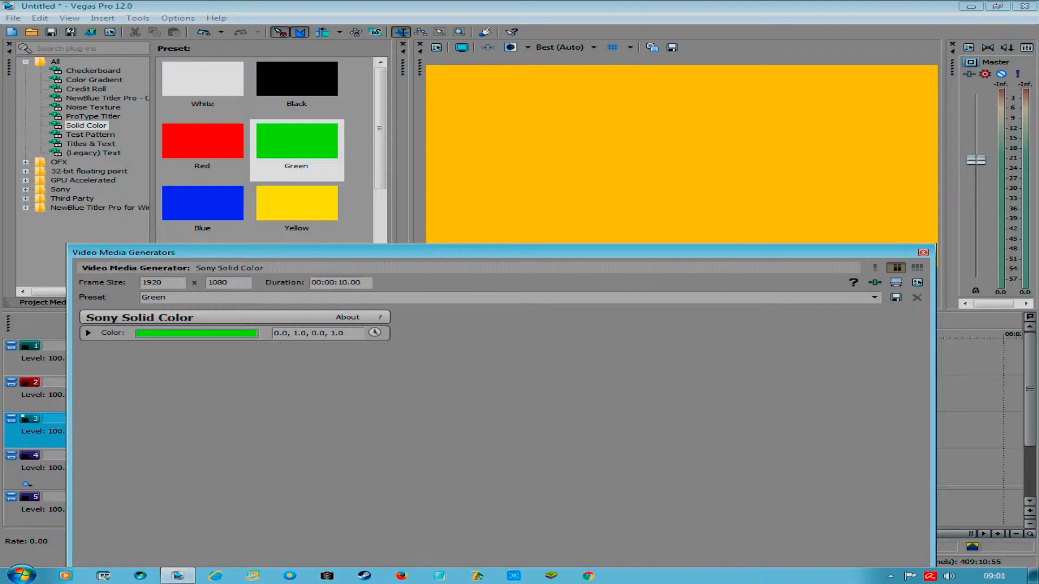
pyautogui.press('Escape')
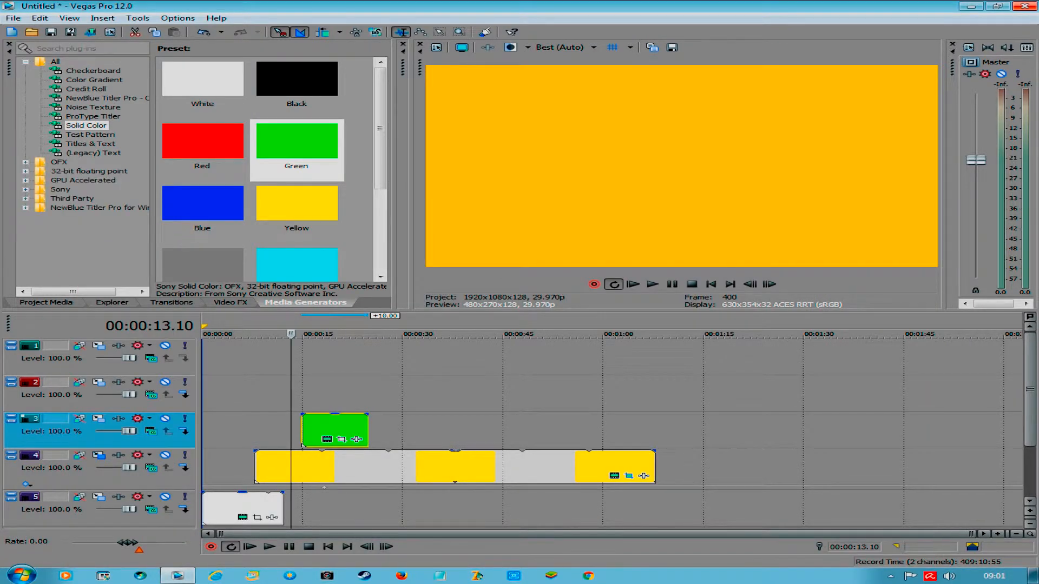
# Step: Play the yellow slide to judge the timing, and move the green clip to start at about 00:00:10.20
pyautogui.click(254, 430)
pyautogui.press('space')
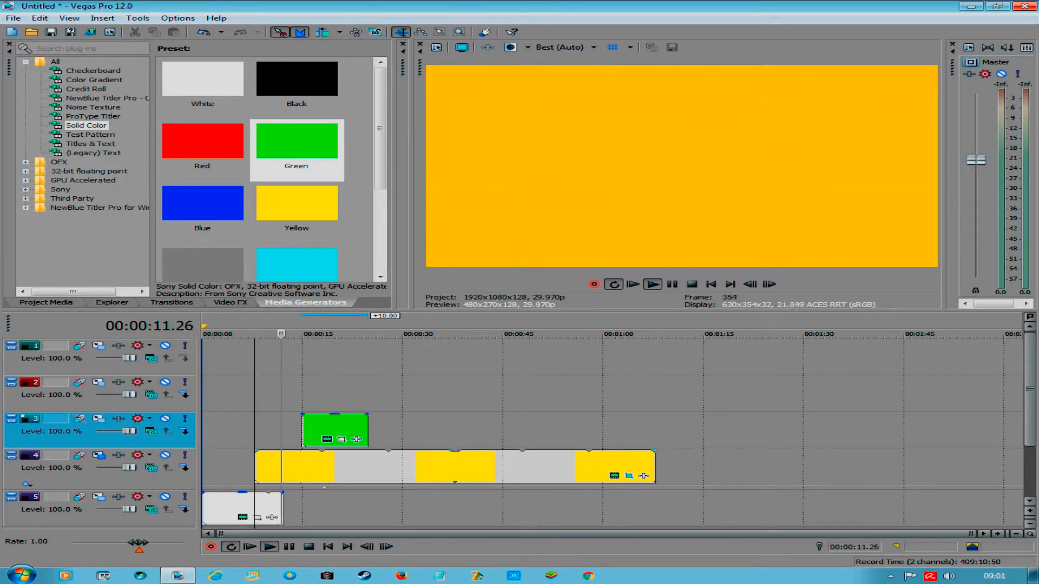
pyautogui.click(273, 430)
pyautogui.press('space')
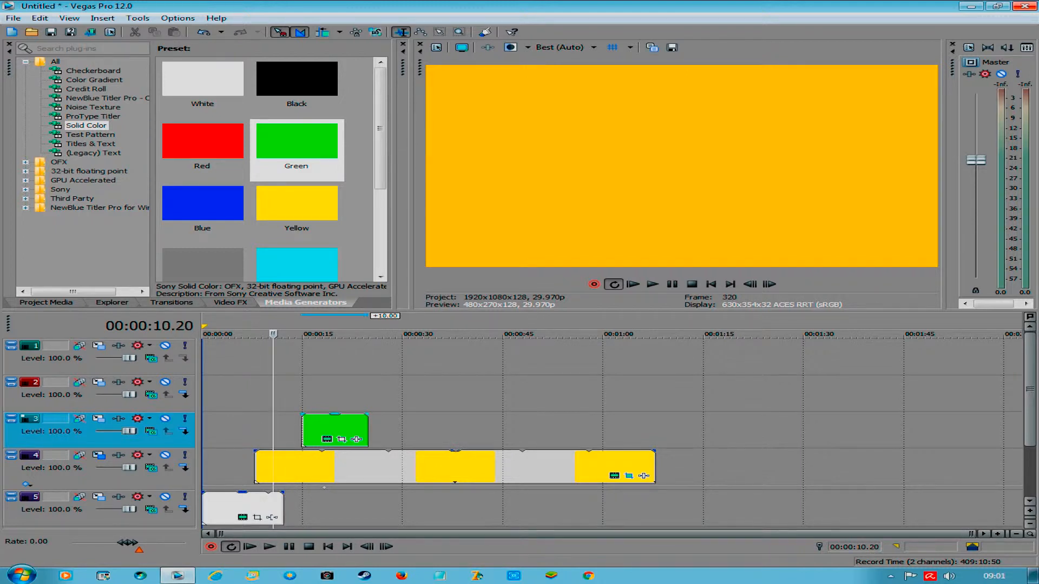
pyautogui.moveTo(327, 430); pyautogui.dragTo(298, 430)
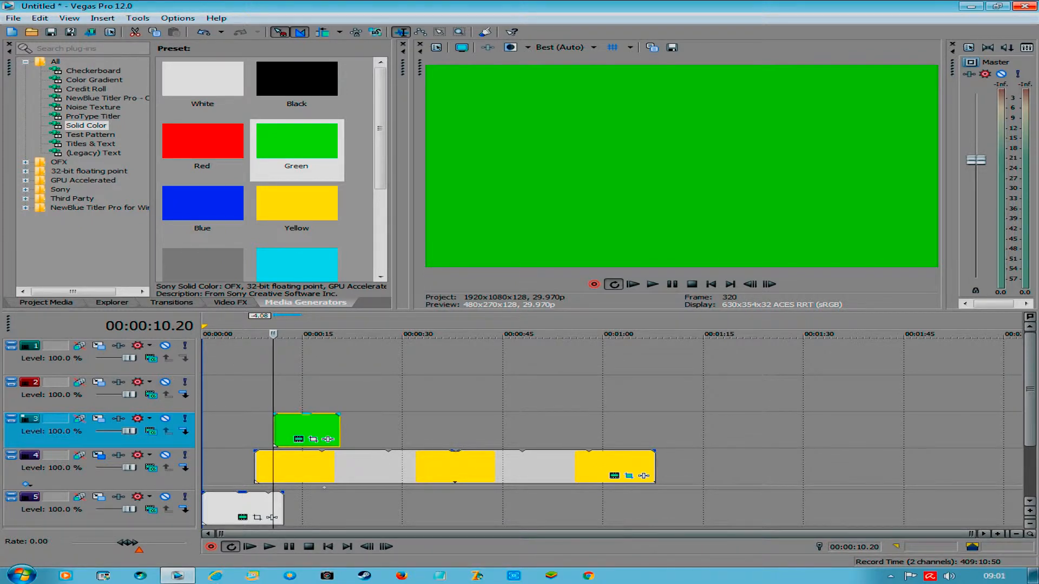
# Step: Offset the green clip's starting pan/crop frame sideways out of view, to about X Center -961.3 and Y Center 543.7
pyautogui.click(314, 439)
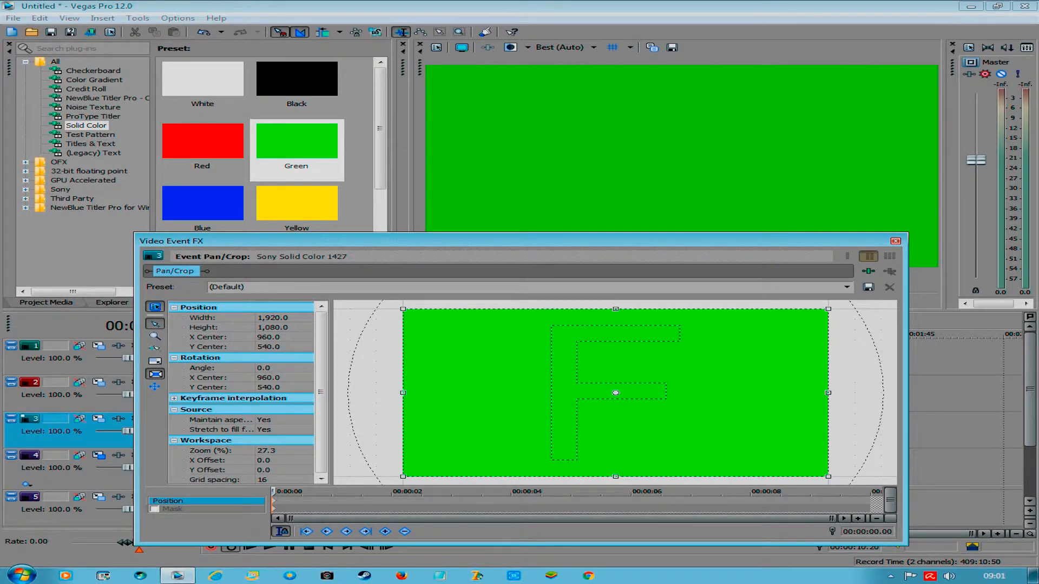
pyautogui.moveTo(615, 393); pyautogui.dragTo(190, 393)
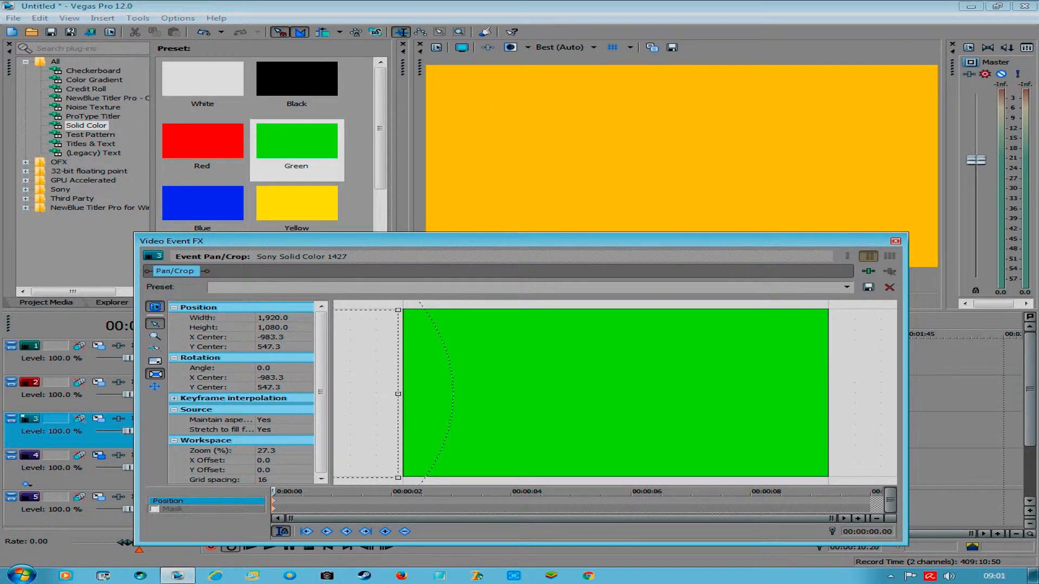
pyautogui.click(222, 429)
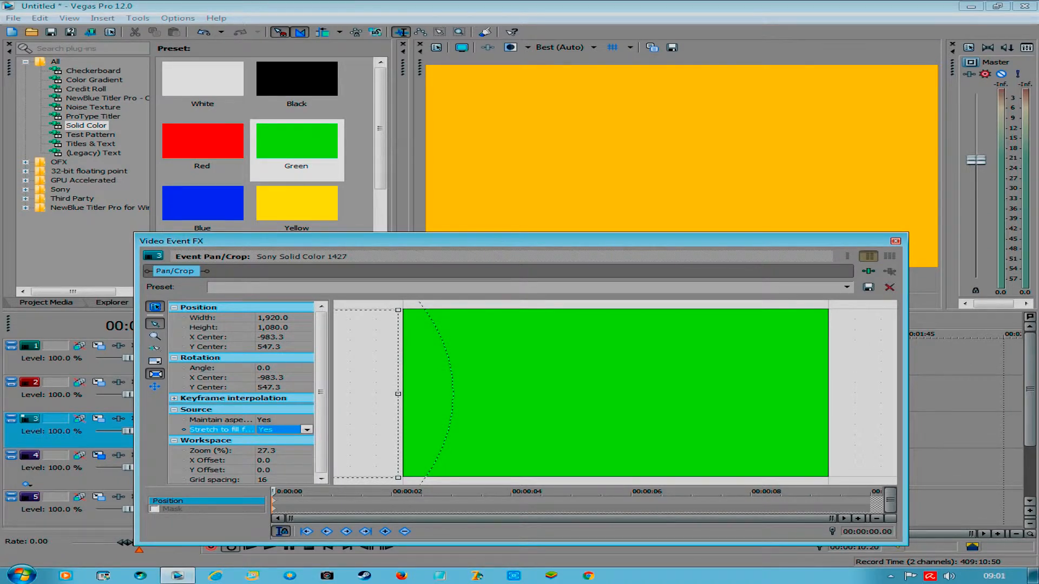
pyautogui.press('Right')
pyautogui.press('Right')
pyautogui.press('Up')
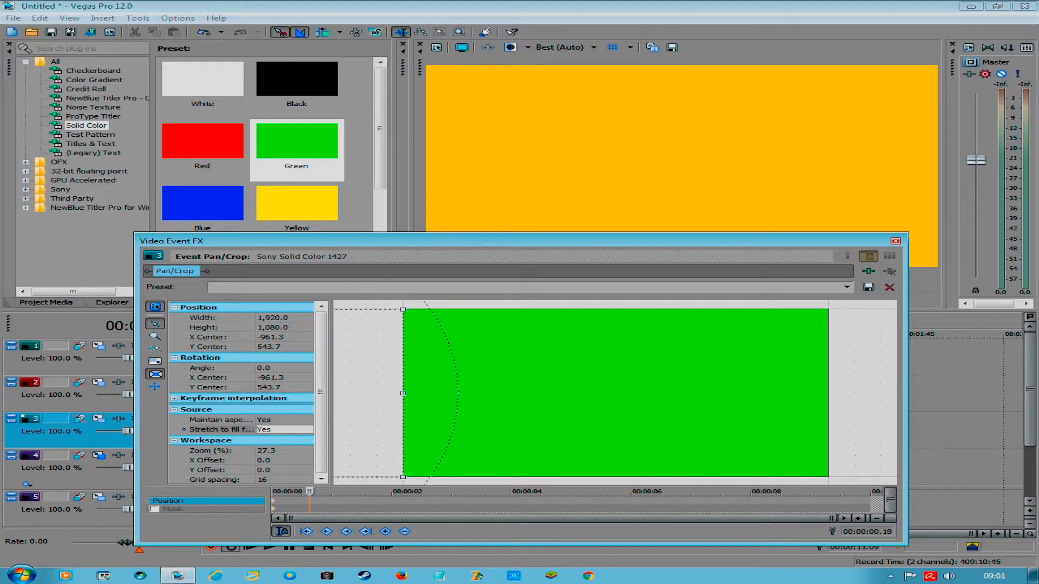
# Step: Add a pan/crop keyframe at 00:00:00.20 of the green clip and restore its frame to the full default view
pyautogui.scroll(3, 311, 500)
pyautogui.click(385, 503)
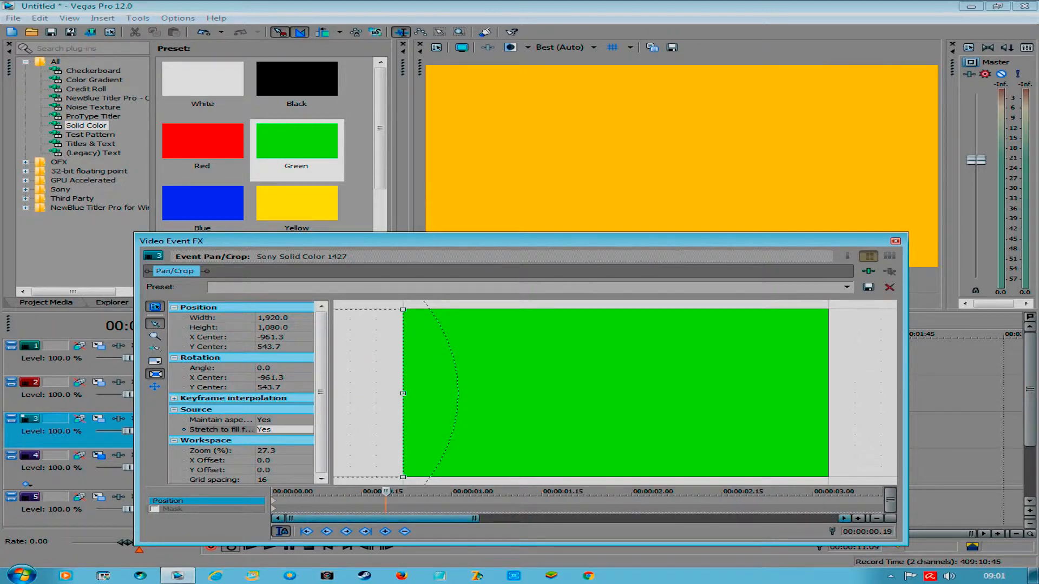
pyautogui.press('Left')
pyautogui.press('Left')
pyautogui.press('Left')
pyautogui.press('Left')
pyautogui.press('Left')
pyautogui.press('Left')
pyautogui.press('Right')
pyautogui.press('Right')
pyautogui.press('Right')
pyautogui.press('Right')
pyautogui.press('Right')
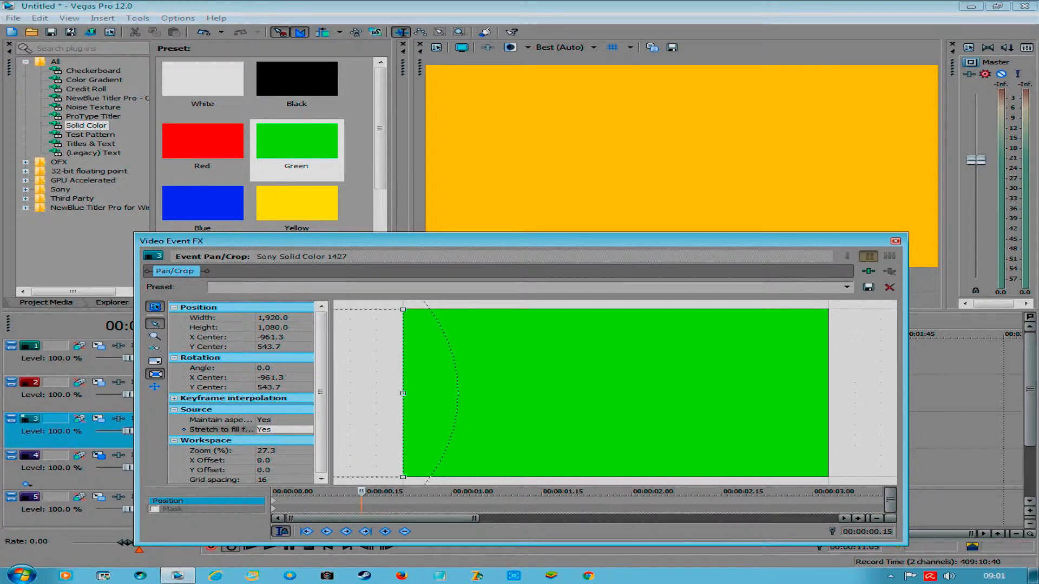
pyautogui.press('Right')
pyautogui.press('Right')
pyautogui.click(385, 531)
pyautogui.rightClick(547, 417)
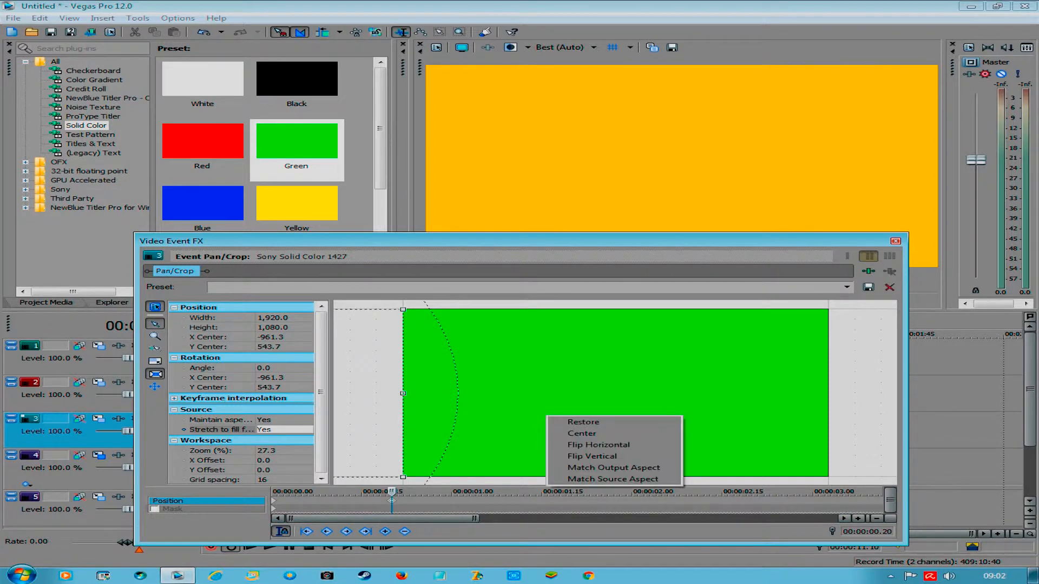
pyautogui.click(582, 422)
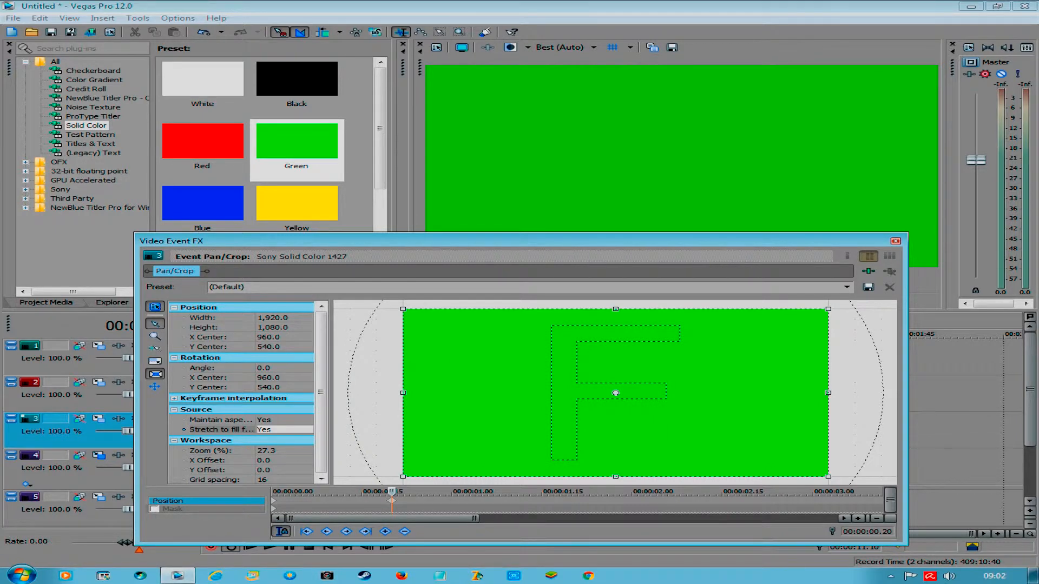
pyautogui.hotkey('alt', 'F4')
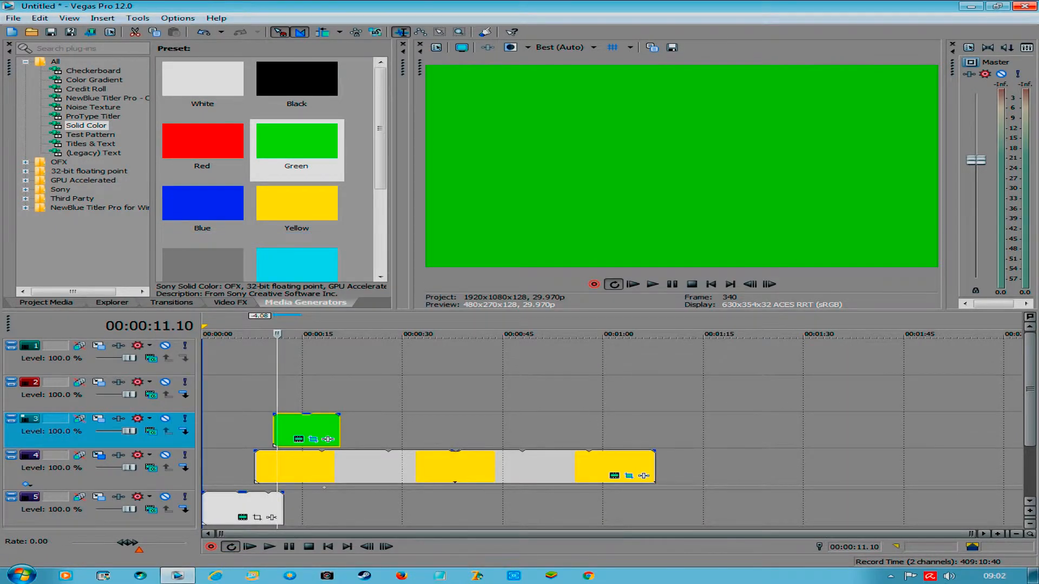
# Step: Play the project from 00:00:07.28 to check how the green clip slides in over the yellow one
pyautogui.click(254, 430)
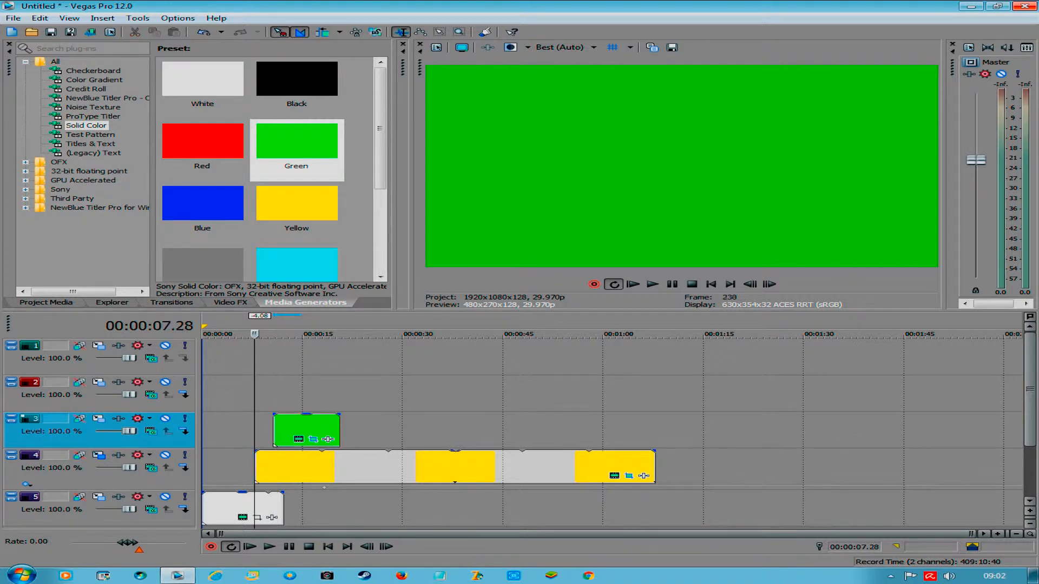
pyautogui.press('space')
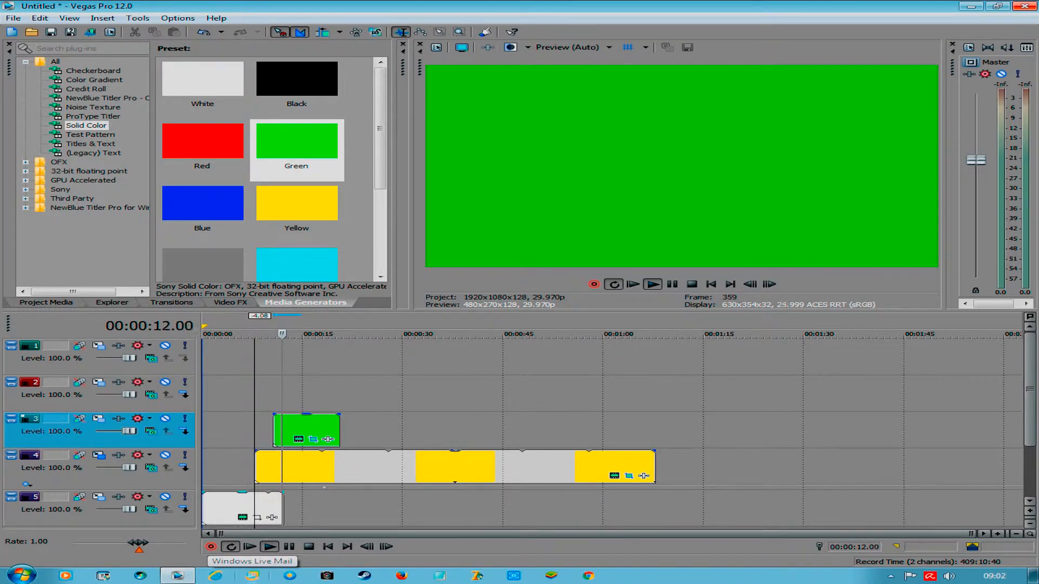
pyautogui.press('space')
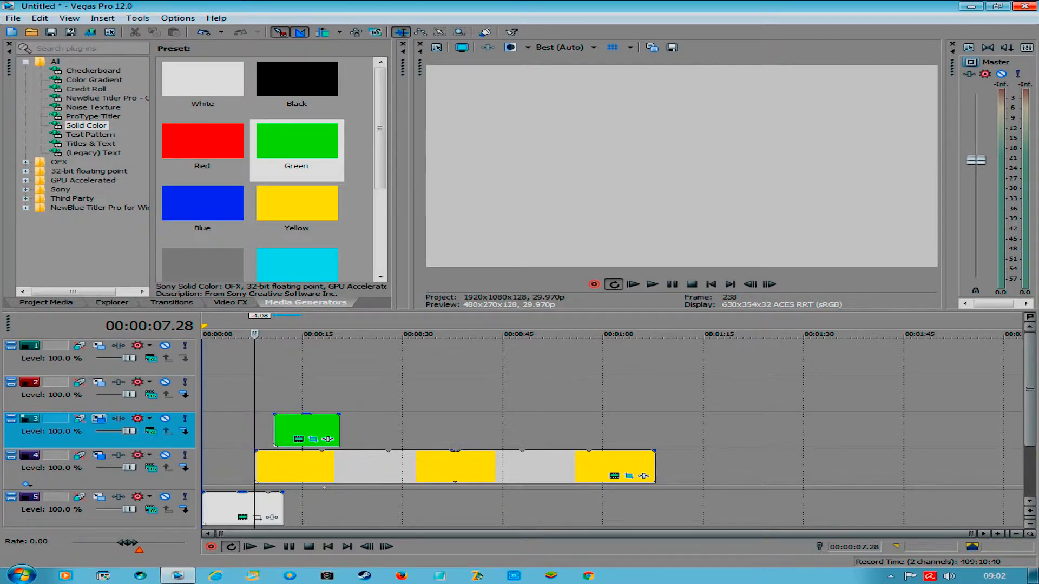
# Step: In Track 3's motion at 00:00:10.20, prevent horizontal scaling and lower the frame's upper edge to a height of about 935
pyautogui.click(98, 419)
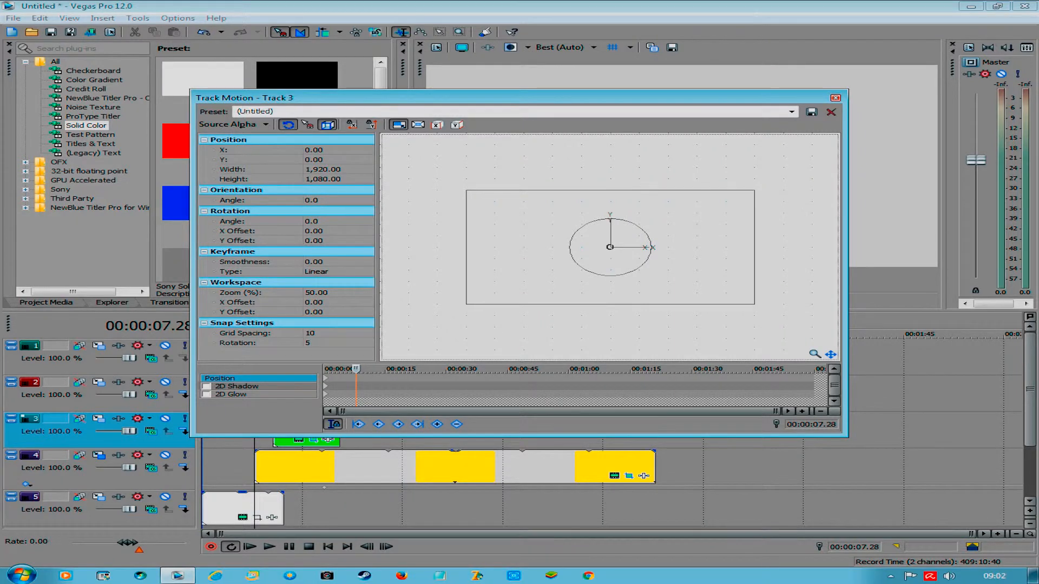
pyautogui.click(275, 442)
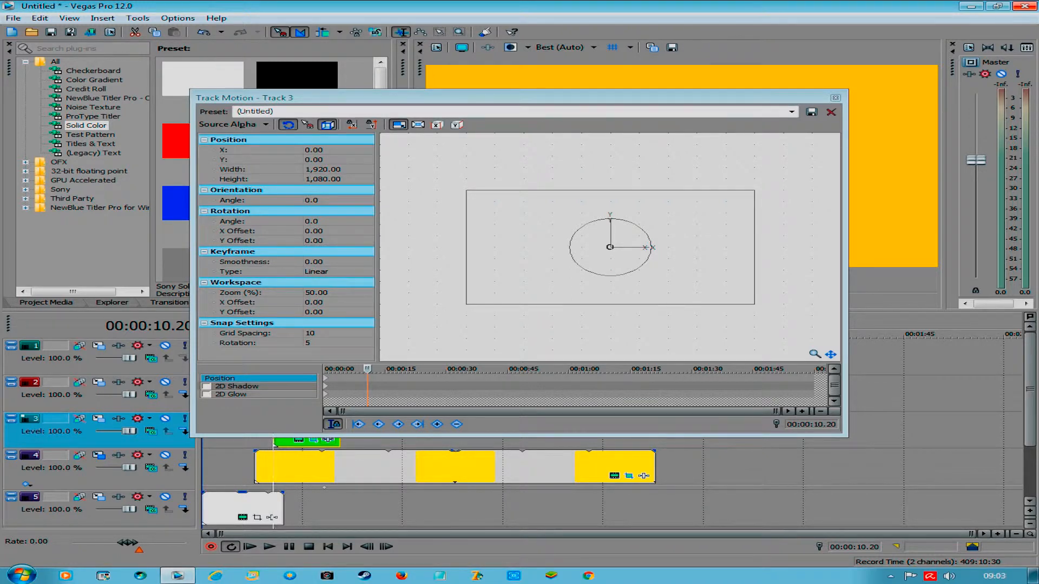
pyautogui.moveTo(513, 98); pyautogui.dragTo(377, 185)
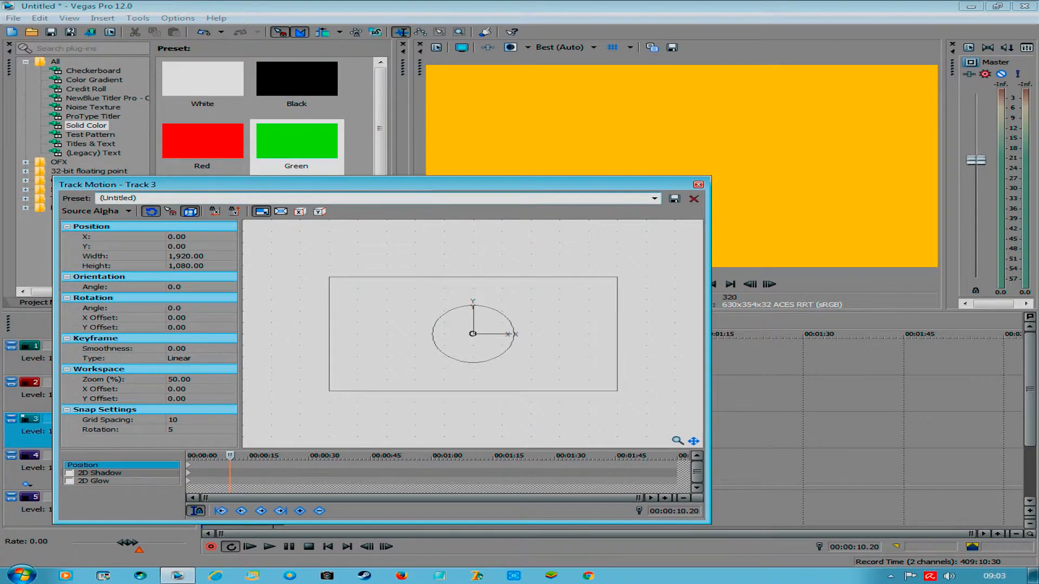
pyautogui.moveTo(377, 185); pyautogui.dragTo(371, 199)
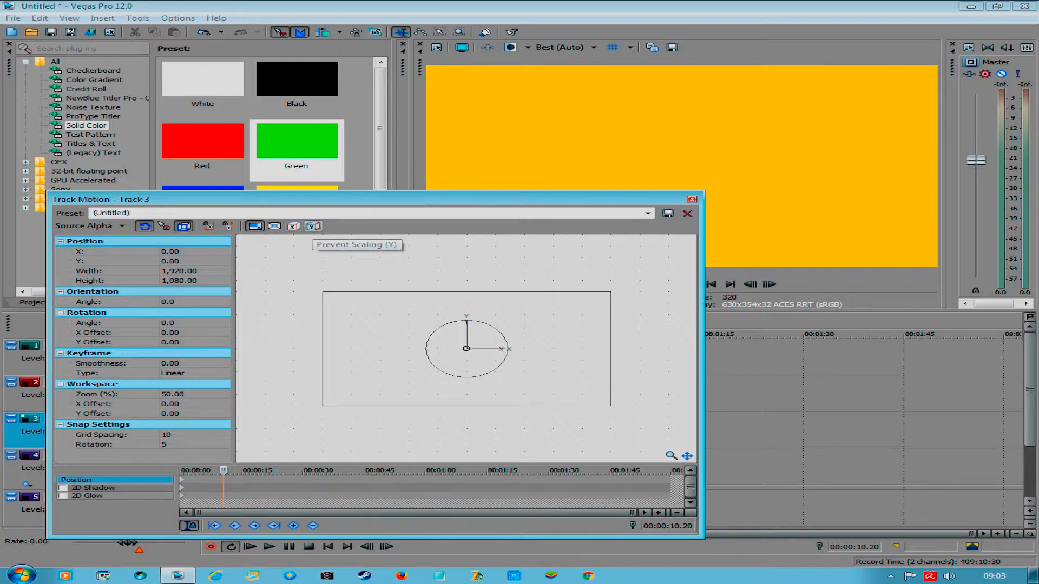
pyautogui.click(293, 226)
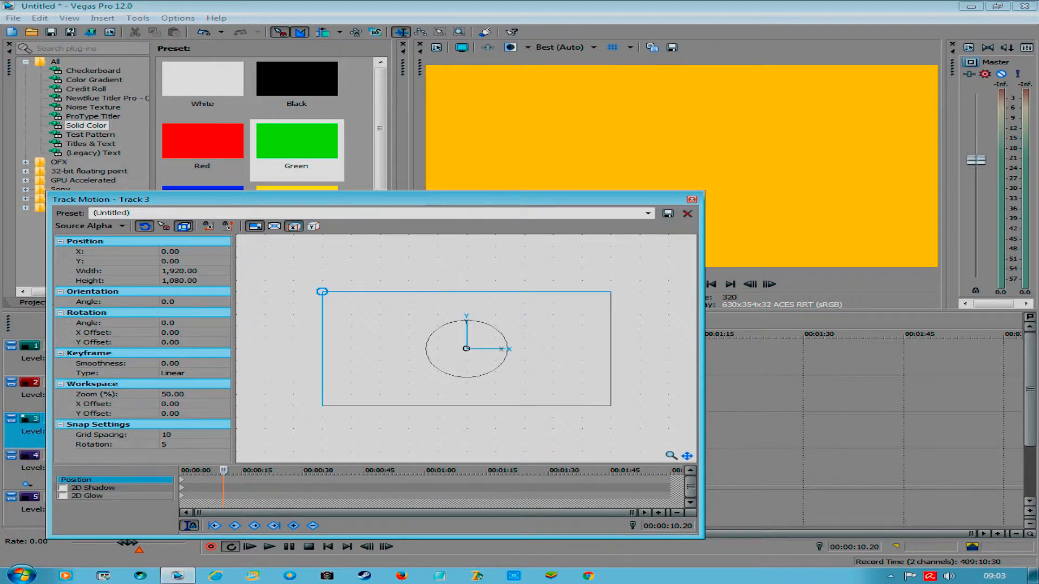
pyautogui.click(322, 291)
pyautogui.moveTo(321, 292); pyautogui.dragTo(322, 307)
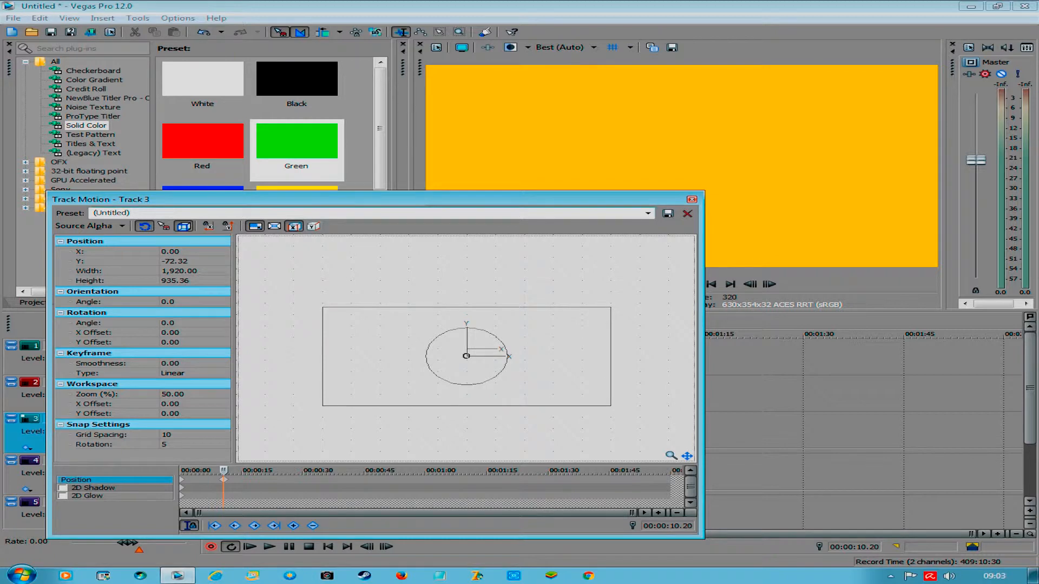
# Step: Try resizing Track 3's frame with vertical scaling locked, and shrink its height to about 383 with only horizontal scaling locked
pyautogui.click(313, 226)
pyautogui.moveTo(322, 308)
pyautogui.mouseDown()
pyautogui.moveTo(333, 307)
pyautogui.moveTo(322, 307)
pyautogui.mouseUp()
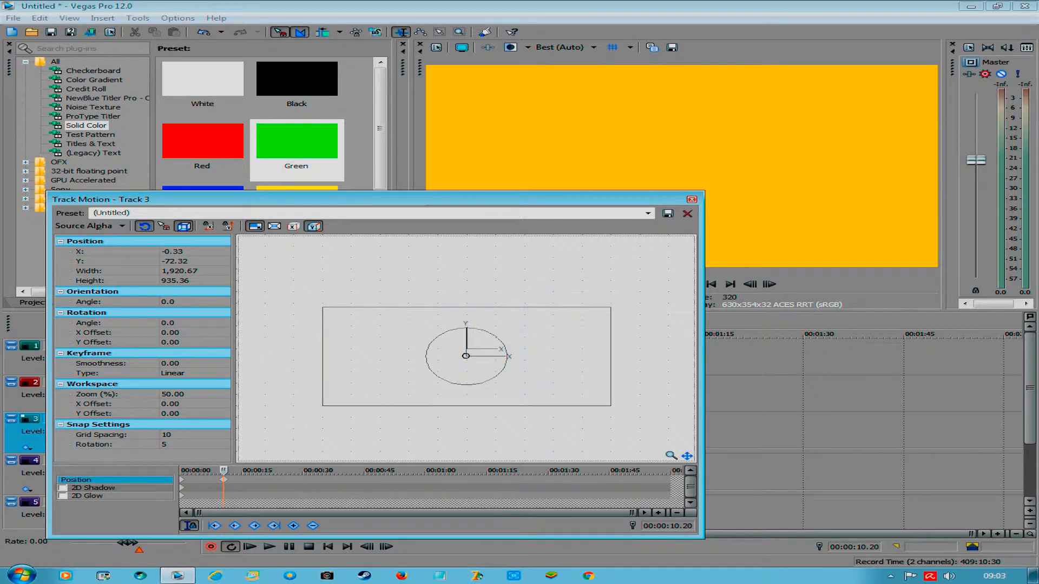
pyautogui.click(293, 226)
pyautogui.click(313, 226)
pyautogui.moveTo(322, 306); pyautogui.dragTo(322, 365)
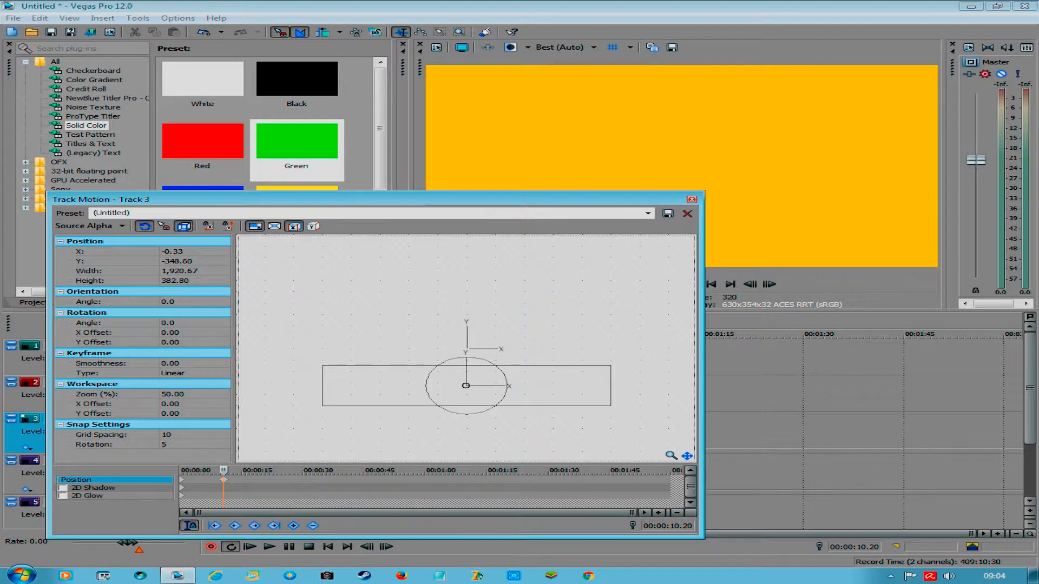
# Step: Set Track 3's motion position Y to -540 and its width to 1920
pyautogui.click(178, 261)
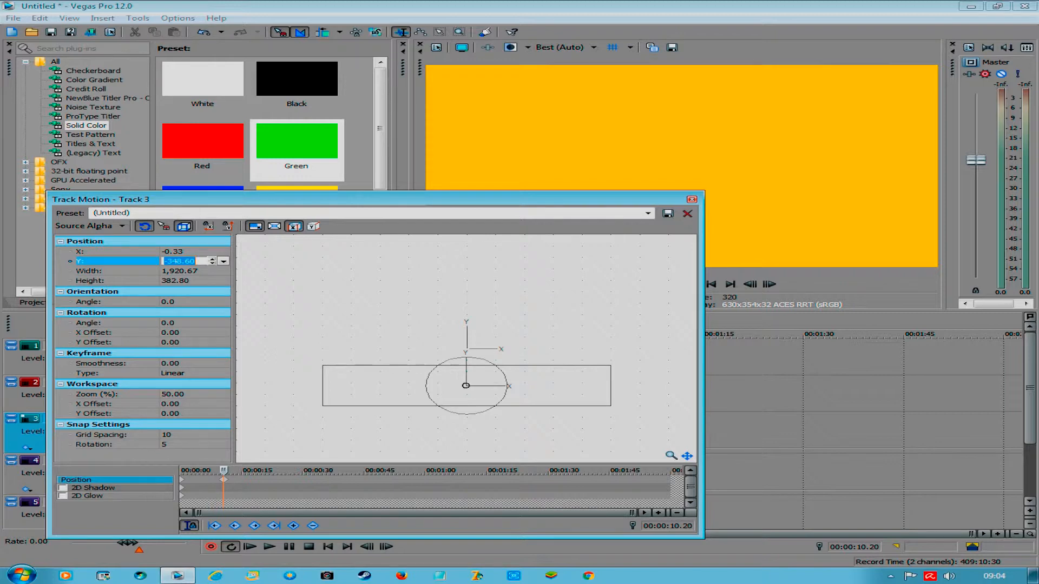
pyautogui.write('-540')
pyautogui.press('Return')
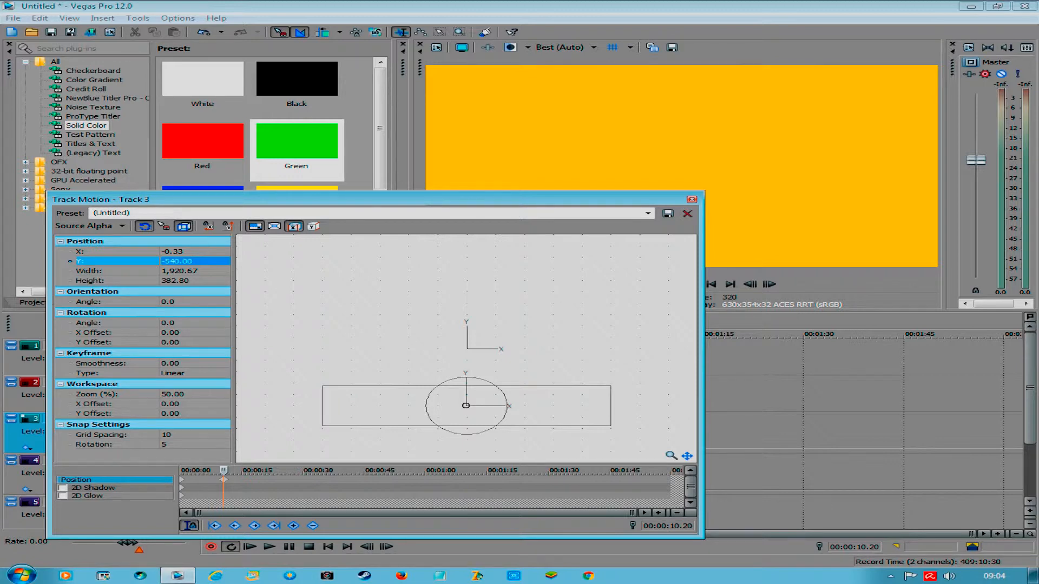
pyautogui.click(182, 270)
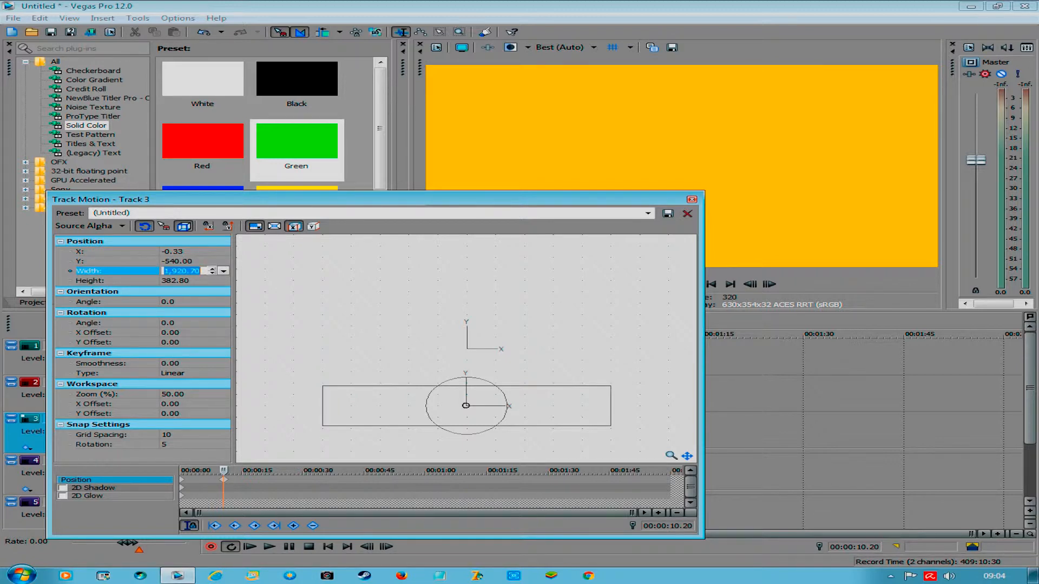
pyautogui.write('1920')
pyautogui.press('Return')
# Step: Set Track 3's motion height to 540 and position Y to -380, and close the track motion settings
pyautogui.click(178, 280)
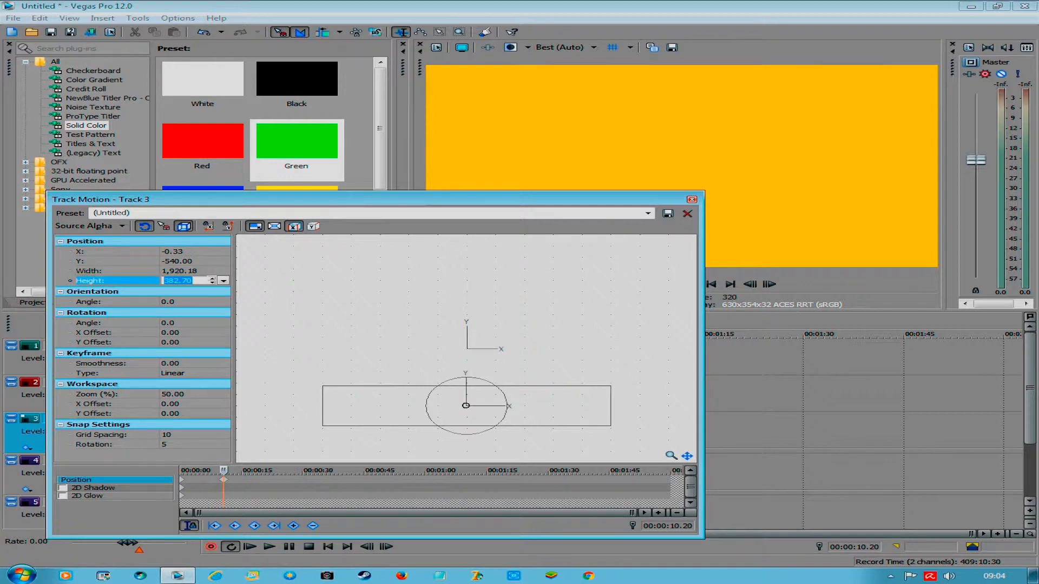
pyautogui.write('540')
pyautogui.press('Return')
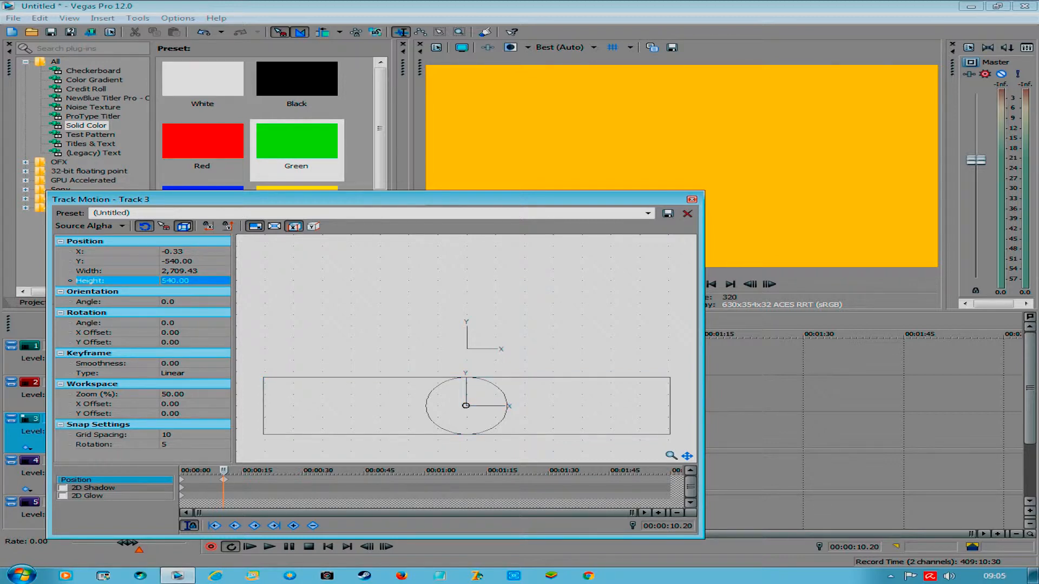
pyautogui.click(178, 260)
pyautogui.write('-380')
pyautogui.press('Return')
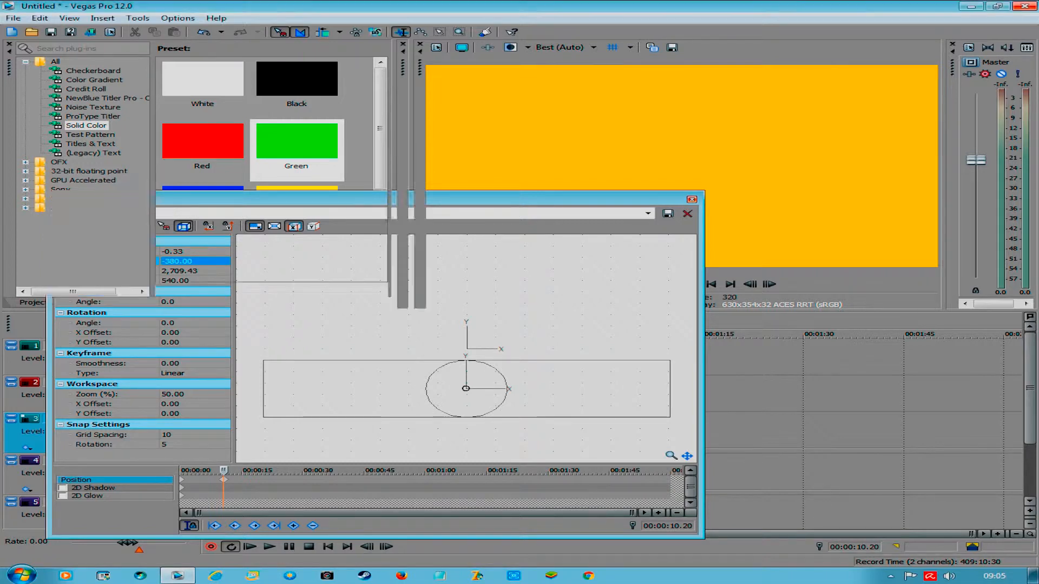
pyautogui.hotkey('alt', 'F4')
# Step: Play the green band's entrance twice from 00:00:10.14 to check its height and slide
pyautogui.click(274, 334)
pyautogui.moveTo(274, 334)
pyautogui.mouseDown()
pyautogui.moveTo(289, 334)
pyautogui.moveTo(272, 334)
pyautogui.mouseUp()
pyautogui.press('space')
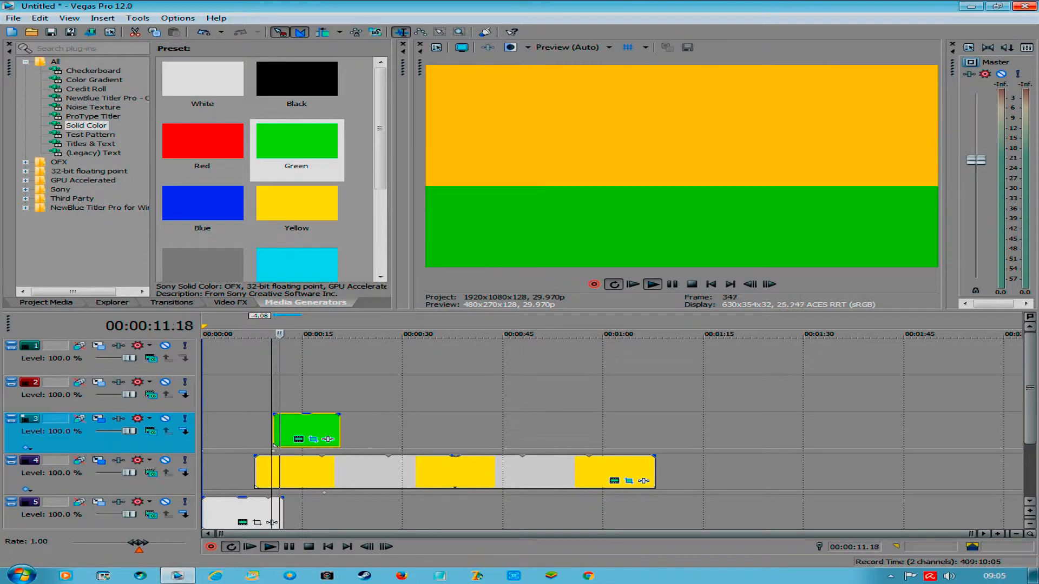
pyautogui.press('space')
pyautogui.press('space')
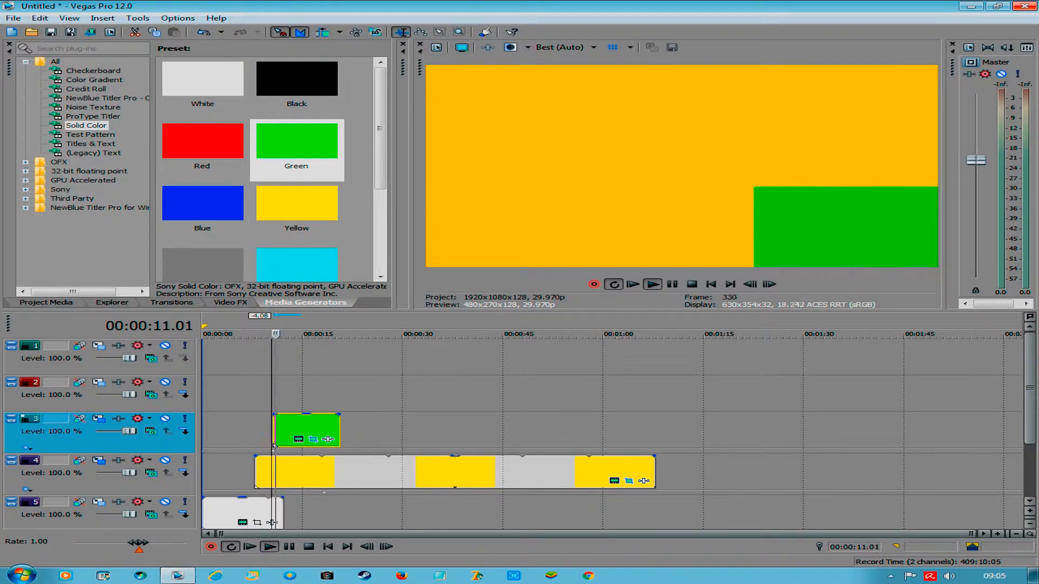
pyautogui.press('space')
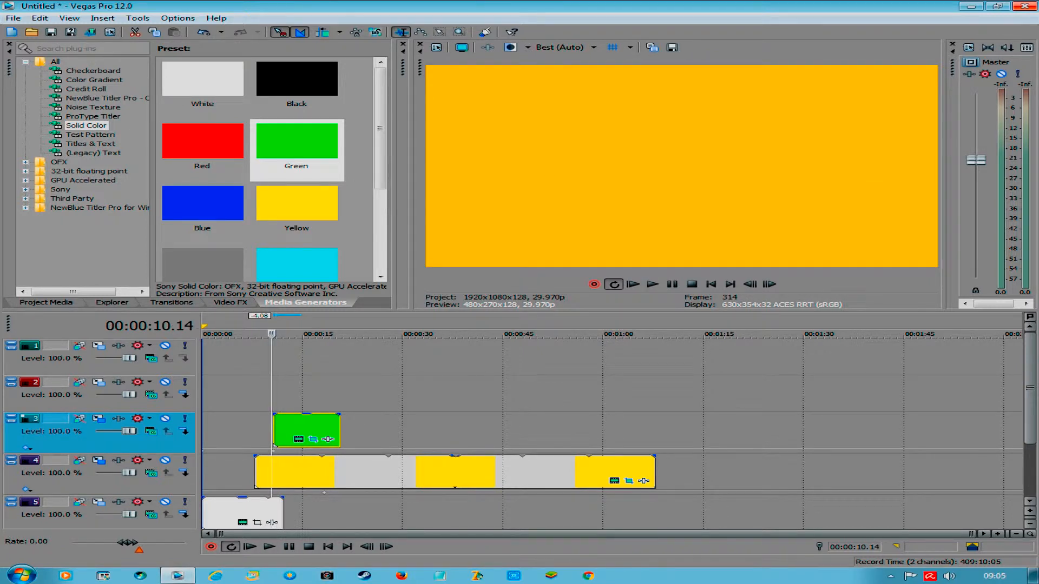
# Step: Shift Track 3's frame upward at 00:00:12.05 to about X 5.07 and Y -282.80 so green fills the lower half
pyautogui.press('Right')
pyautogui.press('Right')
pyautogui.press('Right')
pyautogui.press('Right')
pyautogui.press('Right')
pyautogui.press('Right')
pyautogui.press('Right')
pyautogui.press('Right')
pyautogui.press('Right')
pyautogui.press('Right')
pyautogui.press('Right')
pyautogui.press('Right')
pyautogui.press('Right')
pyautogui.press('Right')
pyautogui.press('Right')
pyautogui.press('Right')
pyautogui.press('Right')
pyautogui.press('Right')
pyautogui.press('Right')
pyautogui.press('Right')
pyautogui.press('Right')
pyautogui.press('Right')
pyautogui.press('Right')
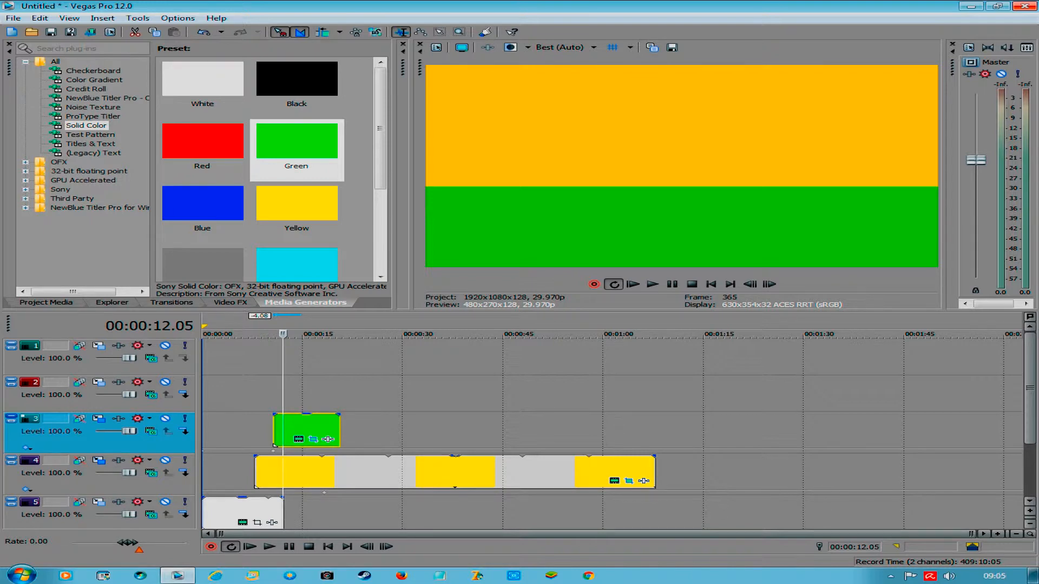
pyautogui.click(99, 419)
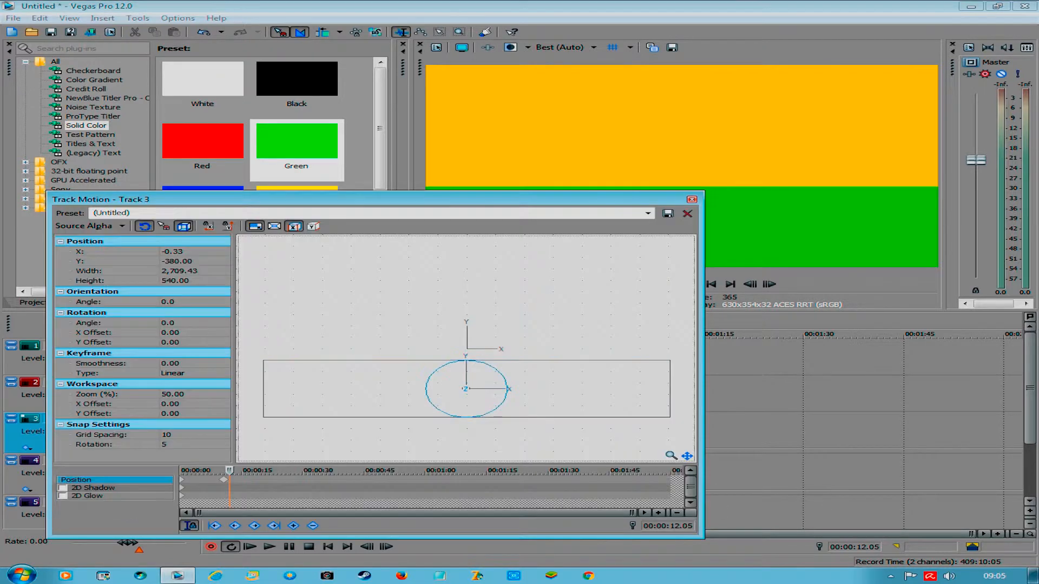
pyautogui.moveTo(466, 388); pyautogui.dragTo(465, 371)
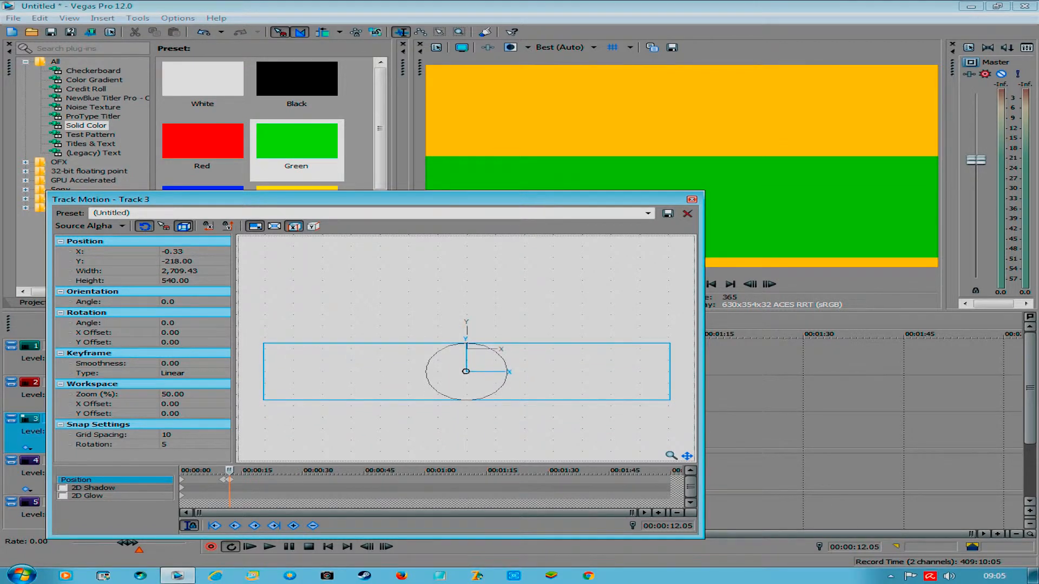
pyautogui.moveTo(466, 372); pyautogui.dragTo(467, 378)
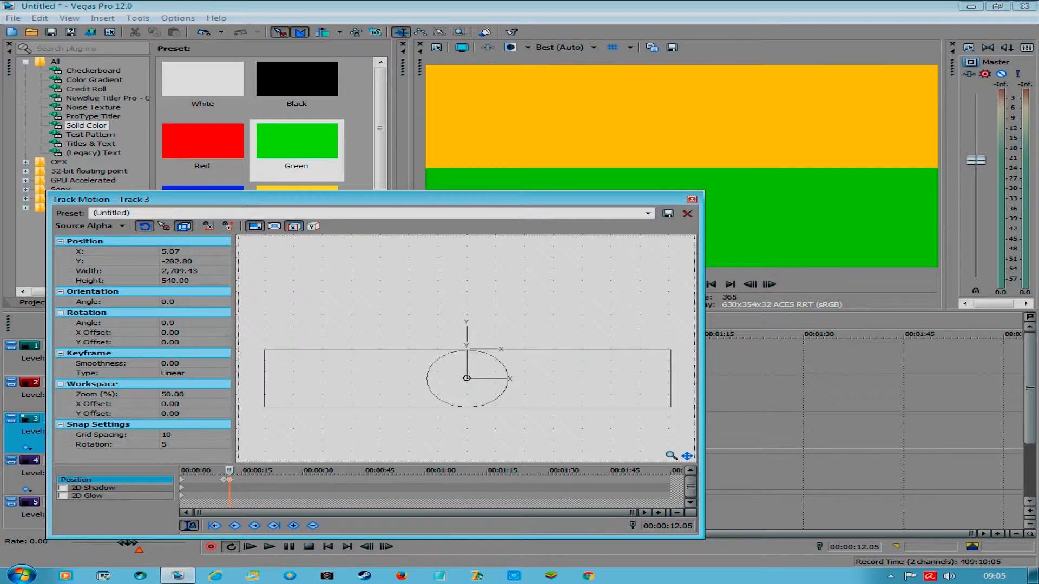
pyautogui.hotkey('alt', 'F4')
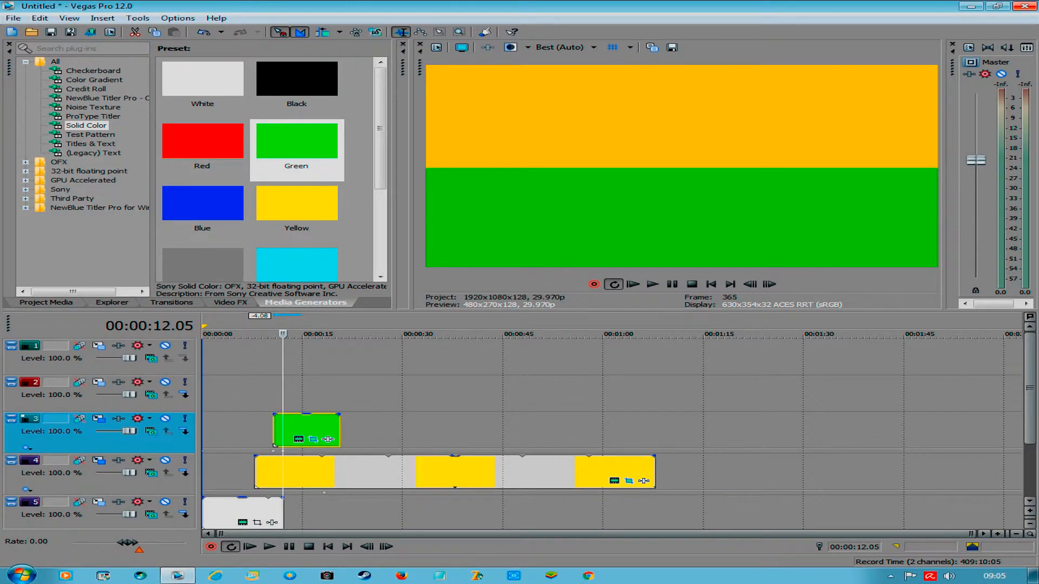
# Step: Play the whole sequence from 00:00:03.16 to judge the yellow and green transitions
pyautogui.click(225, 430)
pyautogui.press('space')
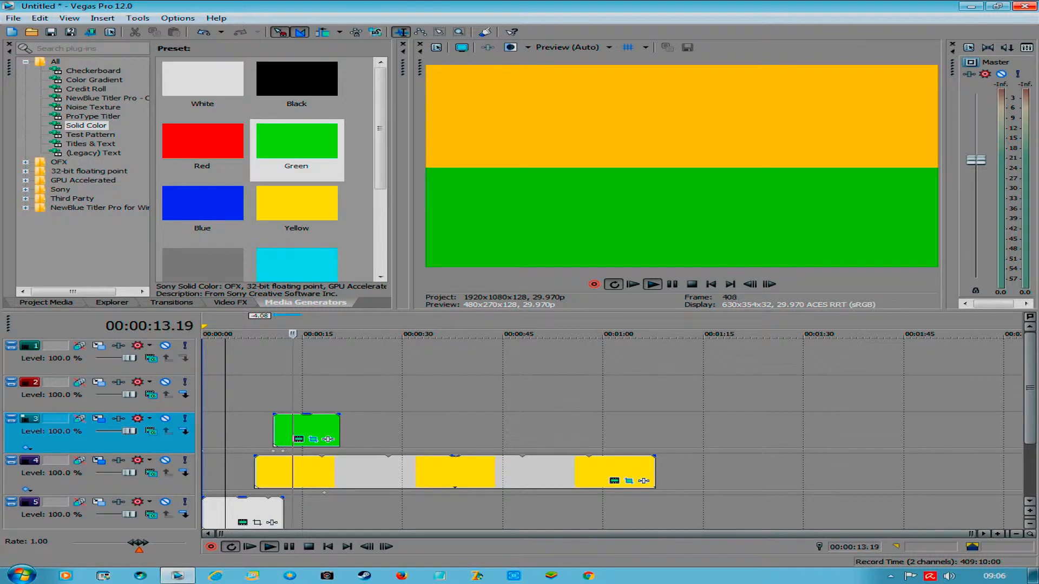
pyautogui.press('space')
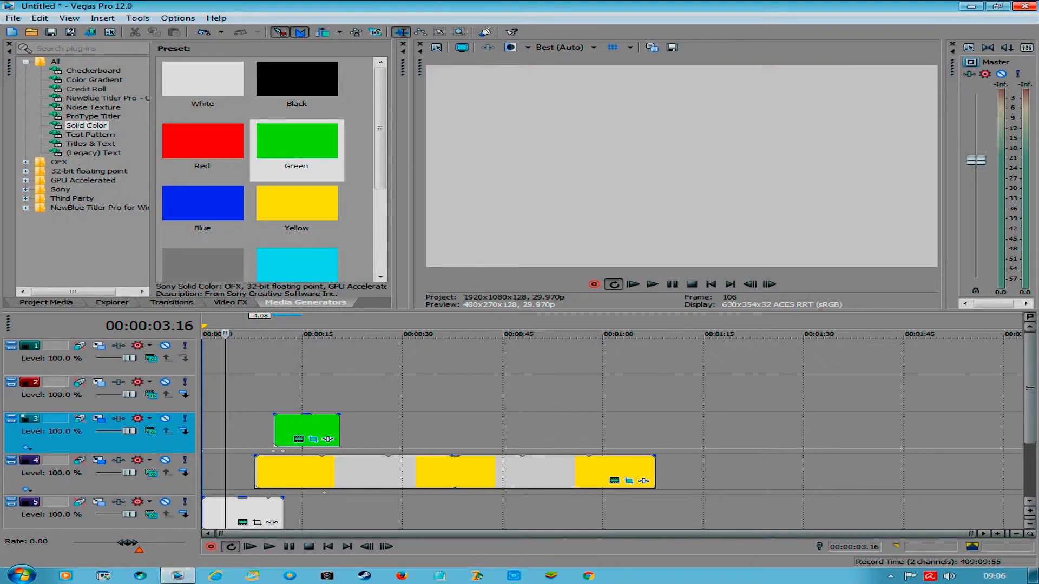
# Step: Delete Track 3's motion keyframe at 00:00:10.20 and move the following keyframe back to that time
pyautogui.click(98, 419)
pyautogui.click(223, 480)
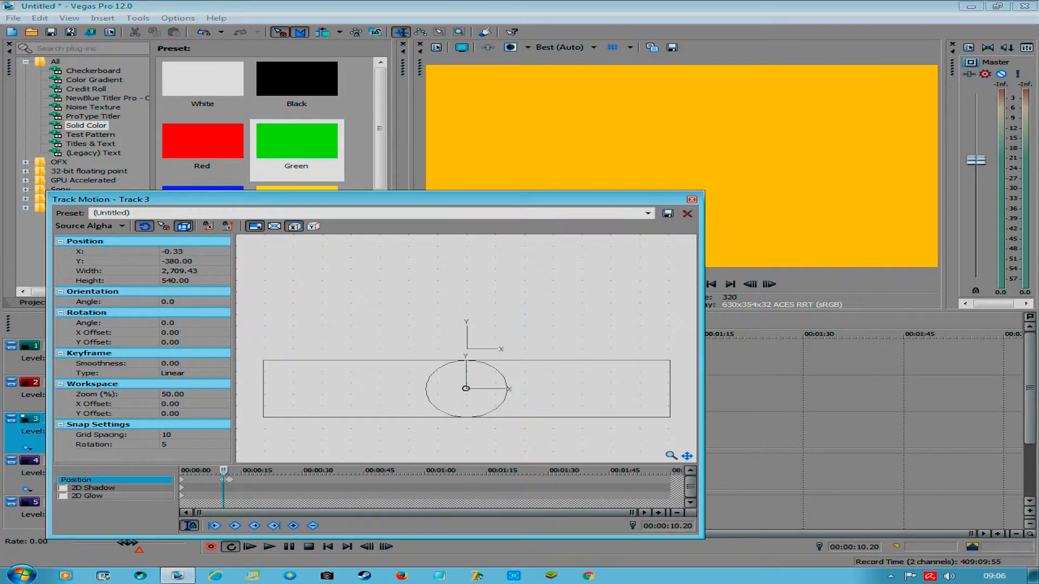
pyautogui.press('Right')
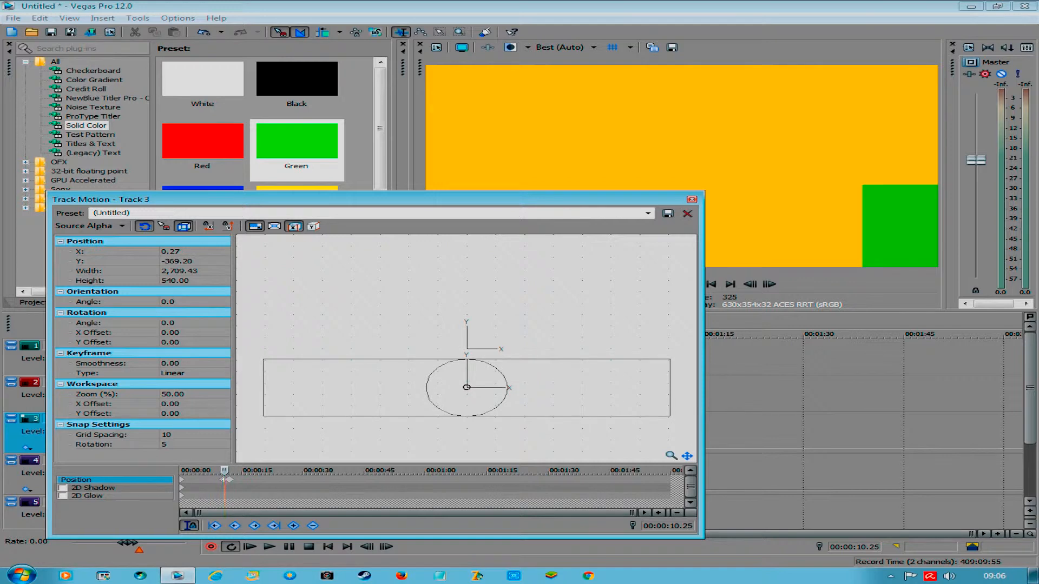
pyautogui.press('Right')
pyautogui.press('Right')
pyautogui.press('Right')
pyautogui.press('Right')
pyautogui.press('Left')
pyautogui.press('Left')
pyautogui.press('Left')
pyautogui.press('Left')
pyautogui.press('Left')
pyautogui.press('Left')
pyautogui.press('Left')
pyautogui.press('Left')
pyautogui.press('Left')
pyautogui.press('Up')
pyautogui.press('Up')
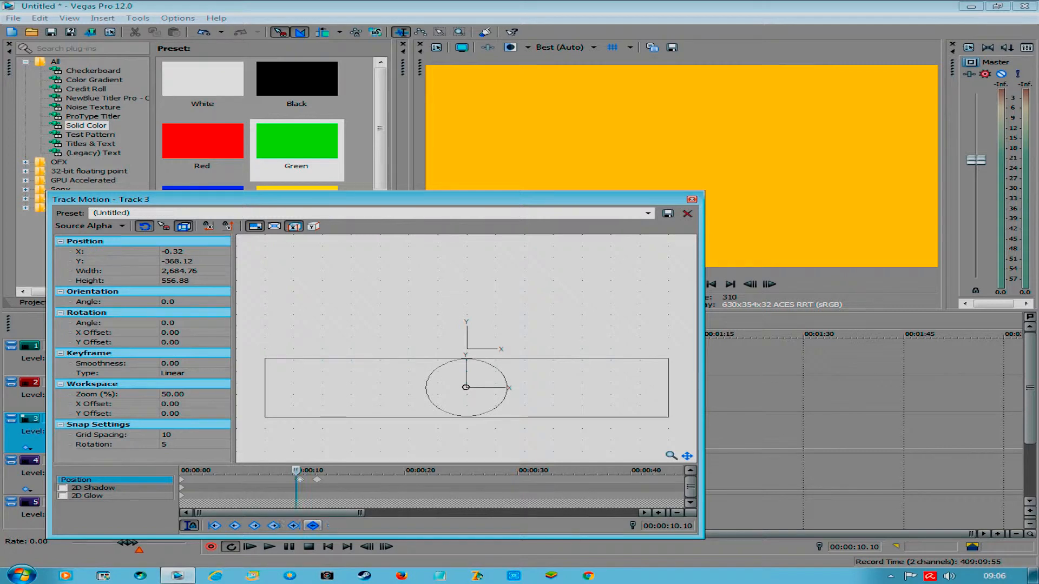
pyautogui.click(300, 479)
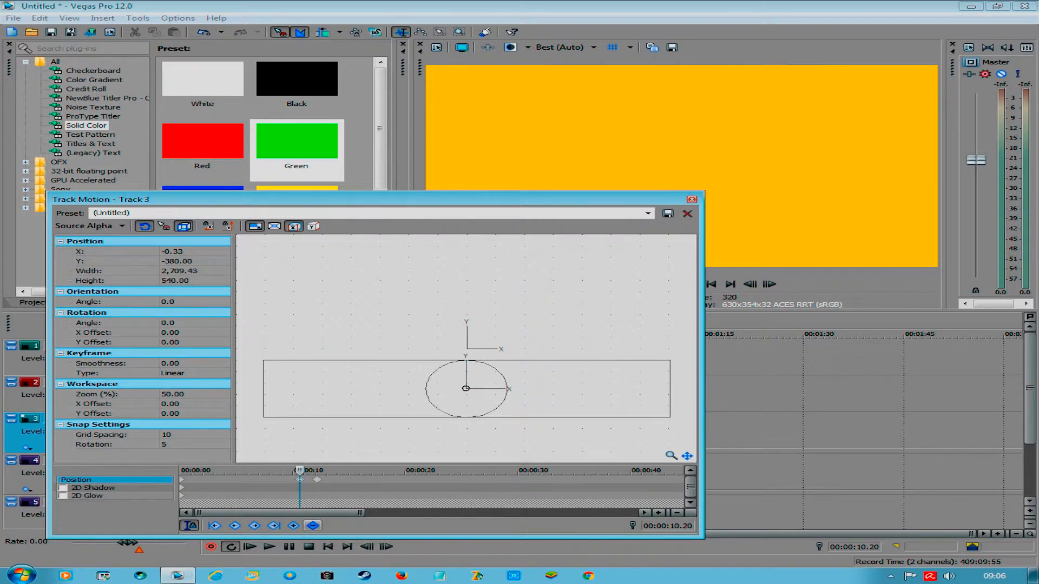
pyautogui.click(312, 526)
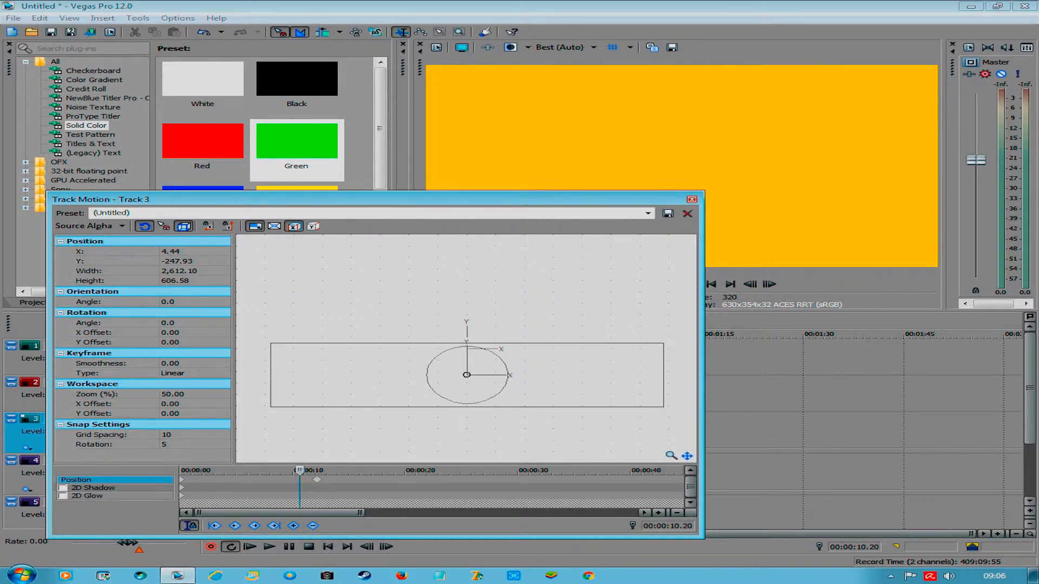
pyautogui.moveTo(317, 479); pyautogui.dragTo(300, 479)
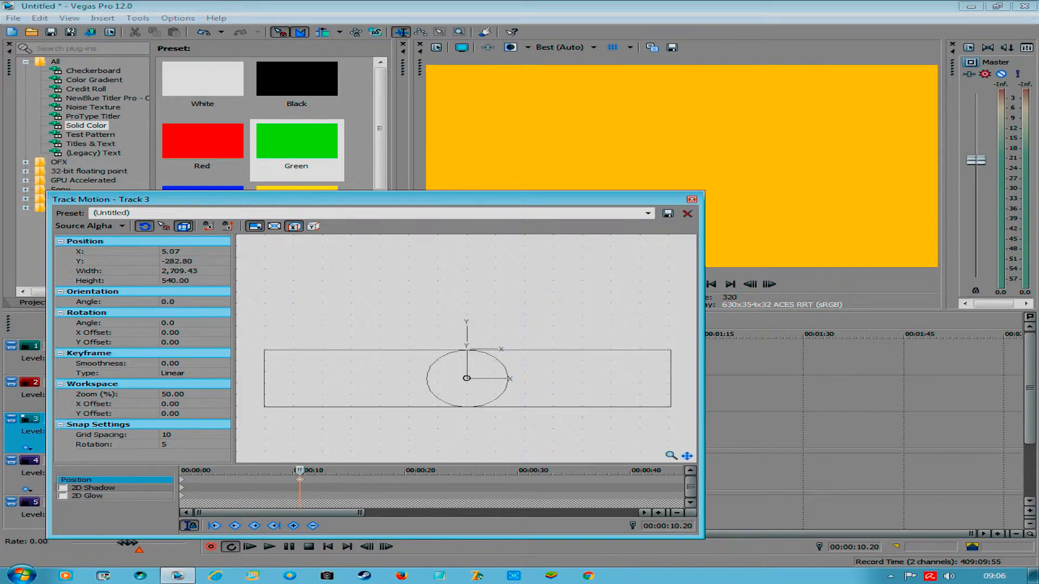
# Step: Play back the green band's entrance, close Track 3's motion settings, and extend the green clip to end level with the yellow clip
pyautogui.click(260, 488)
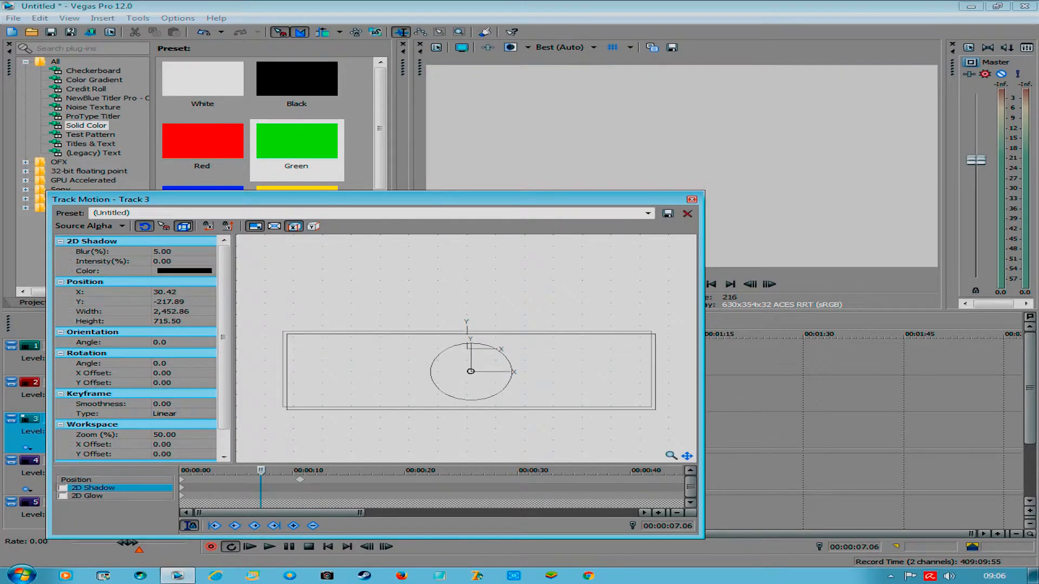
pyautogui.press('Right')
pyautogui.press('Right')
pyautogui.press('space')
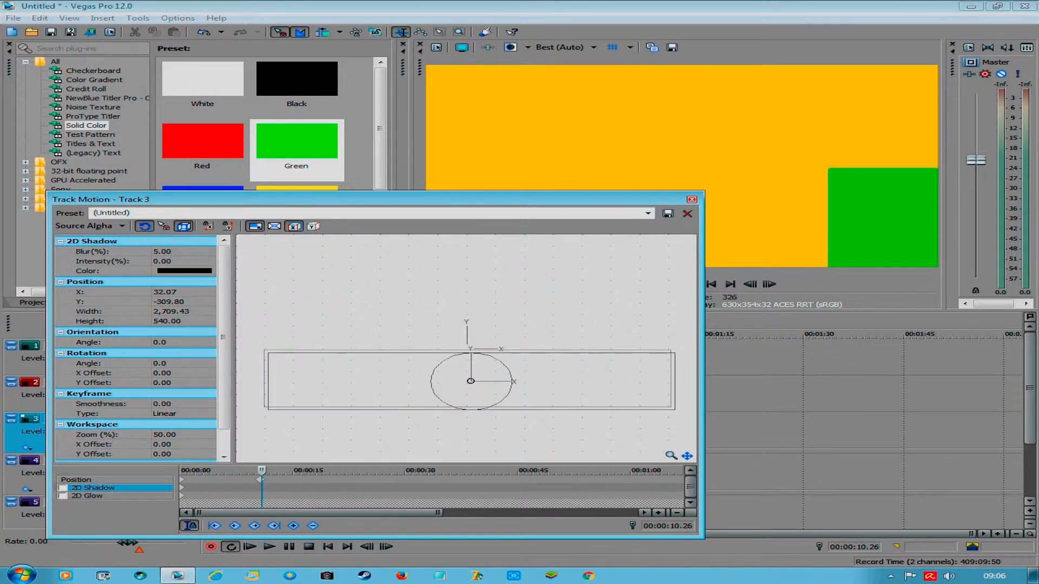
pyautogui.click(691, 199)
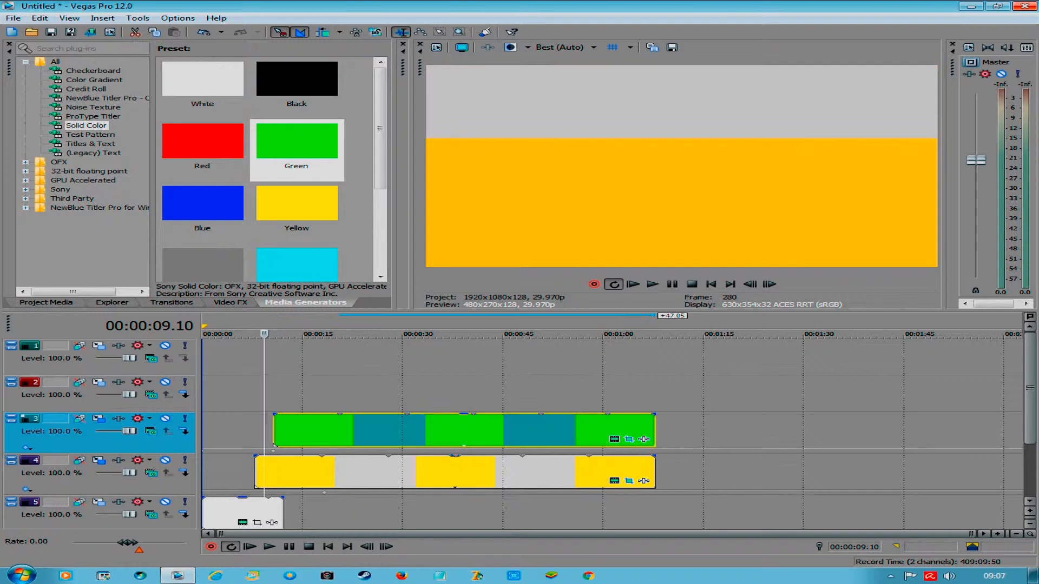
# Step: Browse the media files to the "video bits and pieces" folder and select the 0131_woodtextbl... video
pyautogui.hotkey('alt', '1')
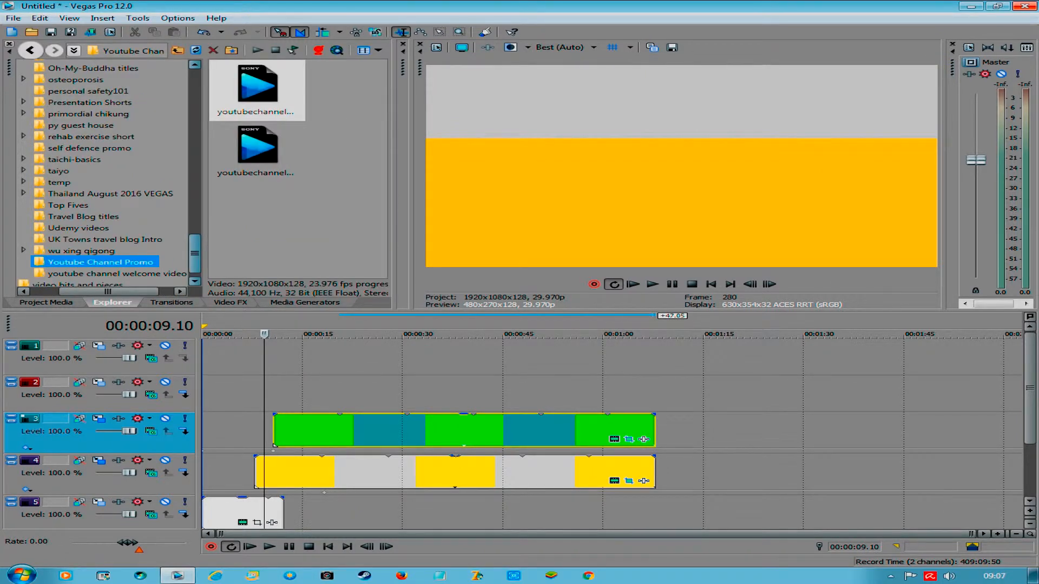
pyautogui.moveTo(194, 253); pyautogui.dragTo(195, 256)
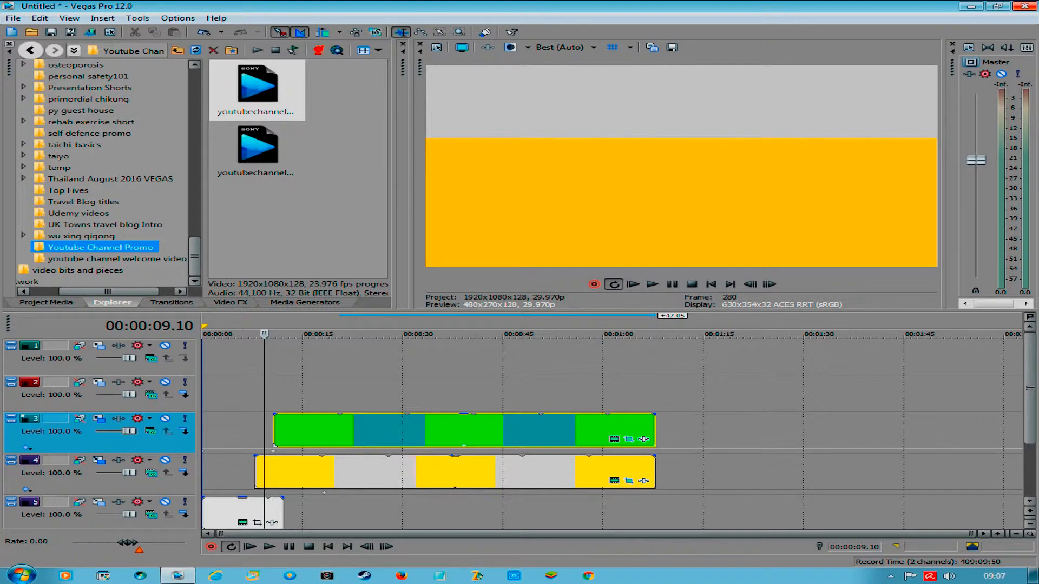
pyautogui.click(77, 270)
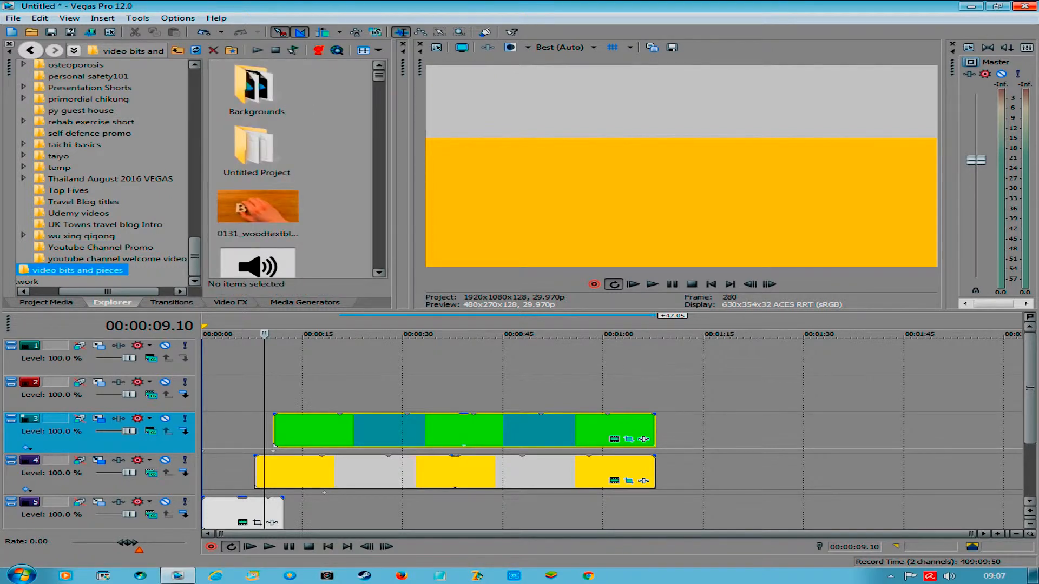
pyautogui.click(257, 264)
pyautogui.scroll(-3, 290, 169)
pyautogui.scroll(3, 289, 169)
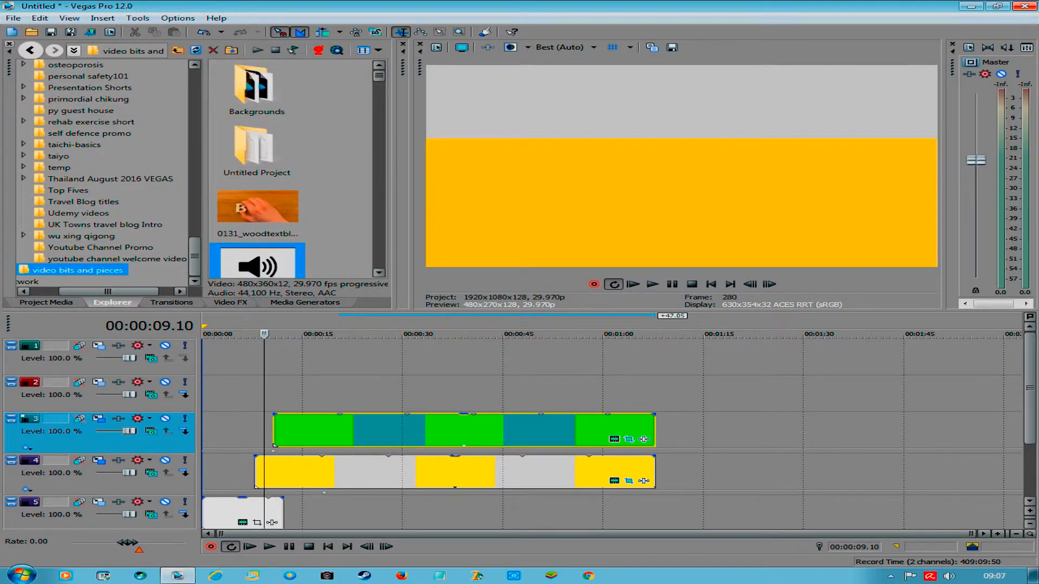
pyautogui.click(257, 212)
# Step: Find 00:00:11.09, where green fills the whole lower band, and add the 0131_woodtextbl... video to Track 1 from there
pyautogui.moveTo(260, 326); pyautogui.dragTo(283, 327)
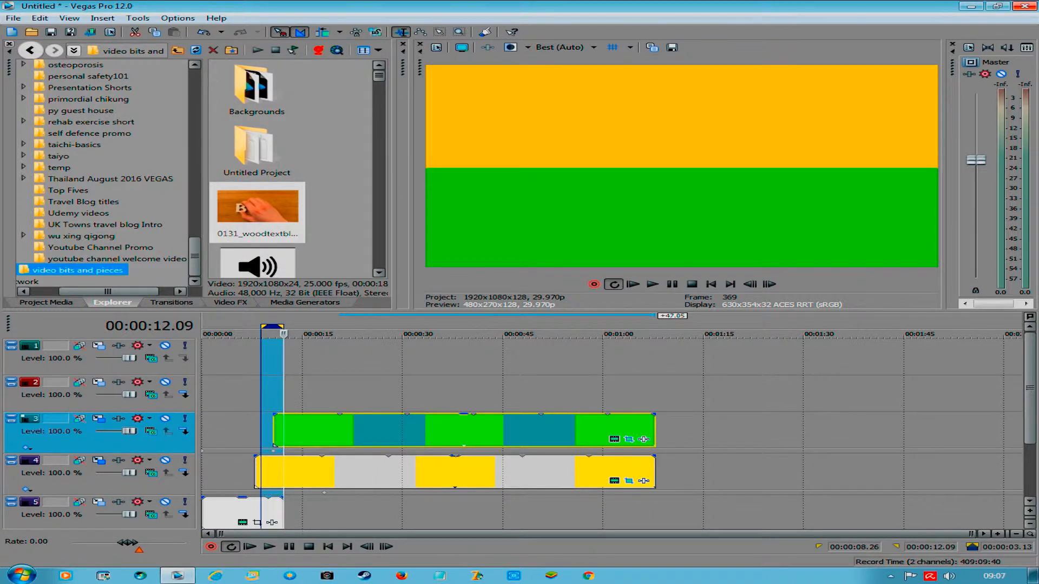
pyautogui.moveTo(215, 326); pyautogui.dragTo(202, 326)
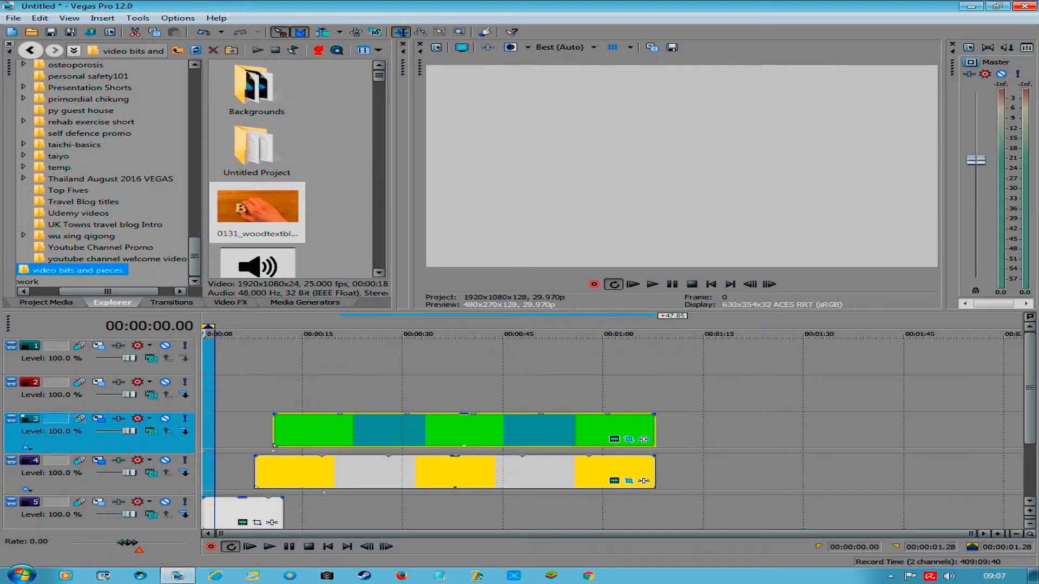
pyautogui.click(283, 394)
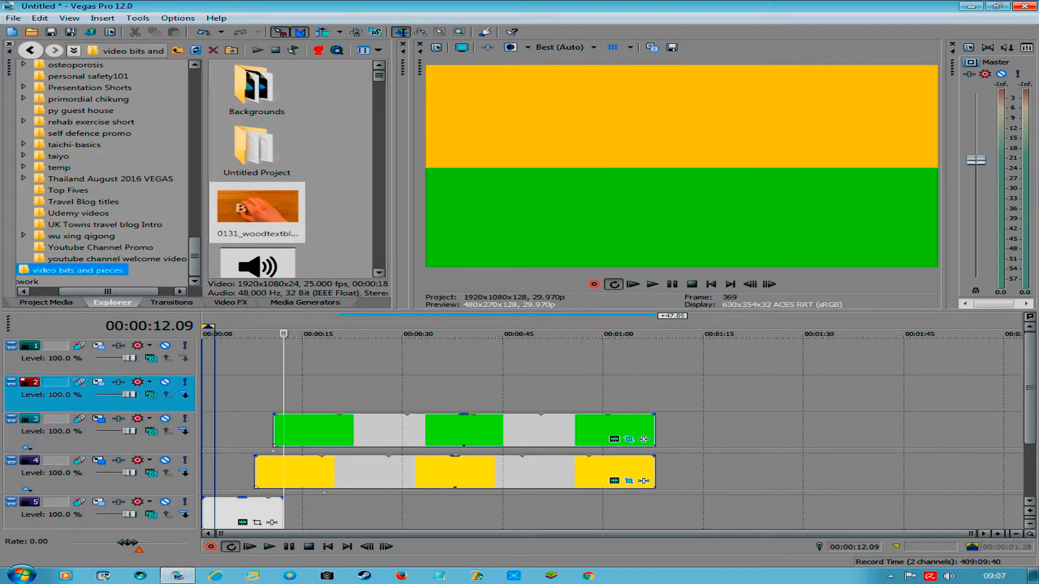
pyautogui.press('Left')
pyautogui.press('Left')
pyautogui.press('Left')
pyautogui.press('Left')
pyautogui.press('Left')
pyautogui.press('Left')
pyautogui.press('Left')
pyautogui.press('Left')
pyautogui.press('Left')
pyautogui.press('Left')
pyautogui.press('Up')
pyautogui.press('Left')
pyautogui.press('Left')
pyautogui.press('Left')
pyautogui.press('Left')
pyautogui.press('Left')
pyautogui.press('Left')
pyautogui.press('Left')
pyautogui.press('Left')
pyautogui.press('Left')
pyautogui.press('Left')
pyautogui.press('Left')
pyautogui.press('Left')
pyautogui.press('Left')
pyautogui.press('Left')
pyautogui.press('Left')
pyautogui.press('Left')
pyautogui.press('Left')
pyautogui.press('Left')
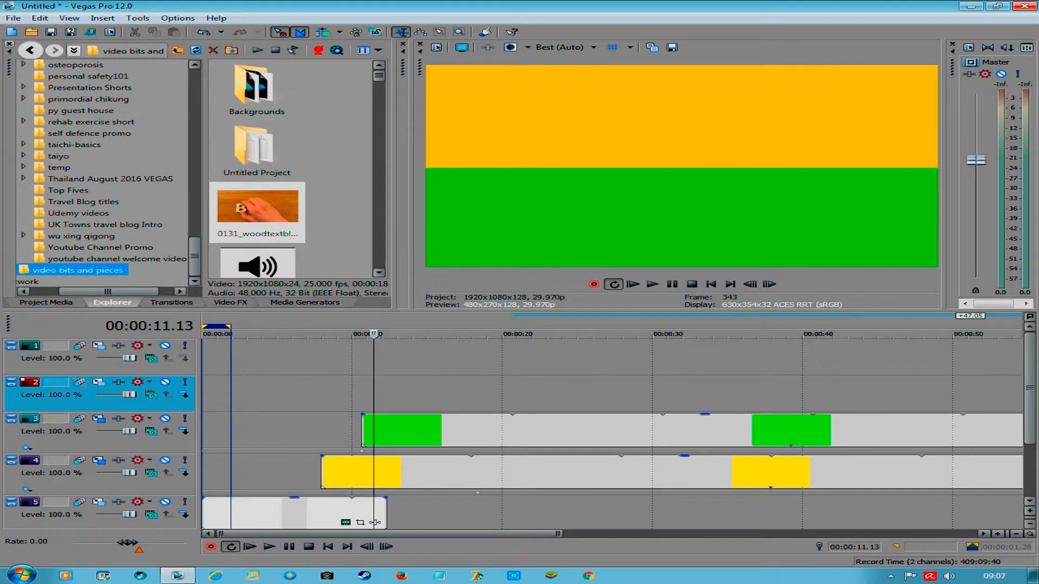
pyautogui.press('Left')
pyautogui.press('Left')
pyautogui.press('Left')
pyautogui.press('Left')
pyautogui.press('Left')
pyautogui.press('Left')
pyautogui.press('Left')
pyautogui.press('Left')
pyautogui.press('Left')
pyautogui.press('Left')
pyautogui.press('Left')
pyautogui.press('Right')
pyautogui.press('Right')
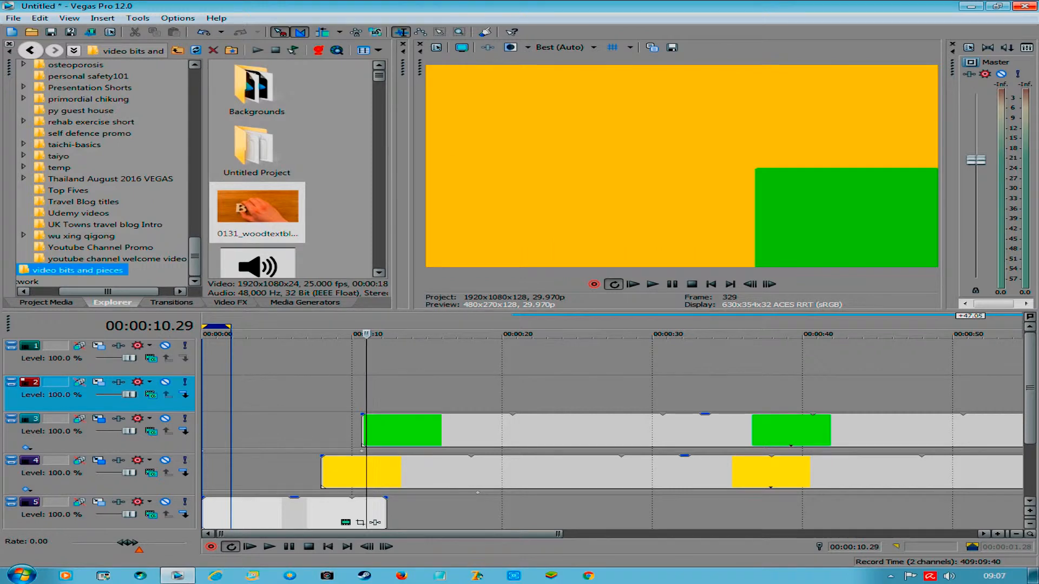
pyautogui.press('Right')
pyautogui.press('Right')
pyautogui.press('Right')
pyautogui.press('Right')
pyautogui.press('Right')
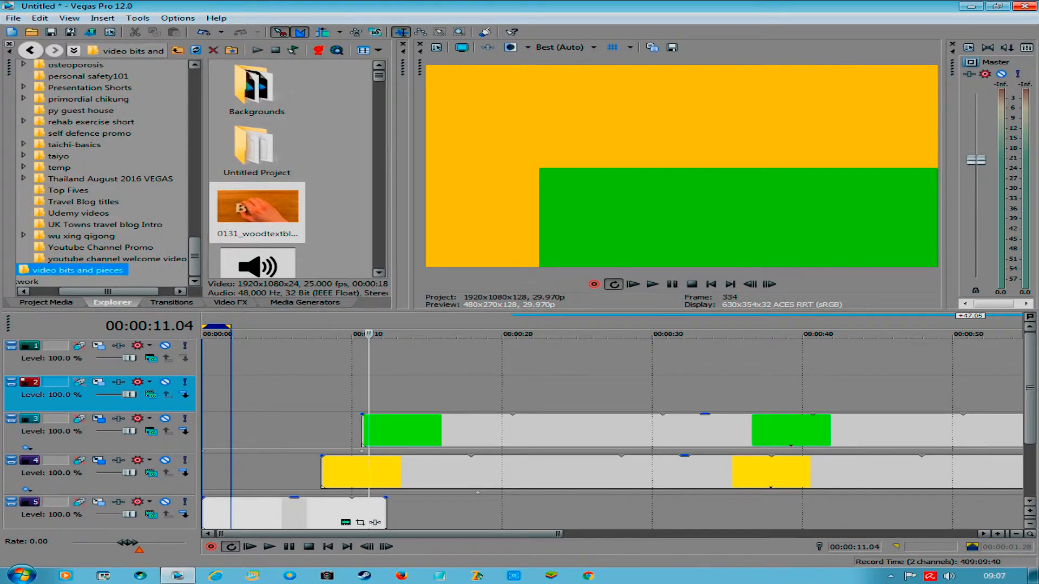
pyautogui.press('Right')
pyautogui.press('Right')
pyautogui.press('Right')
pyautogui.press('Right')
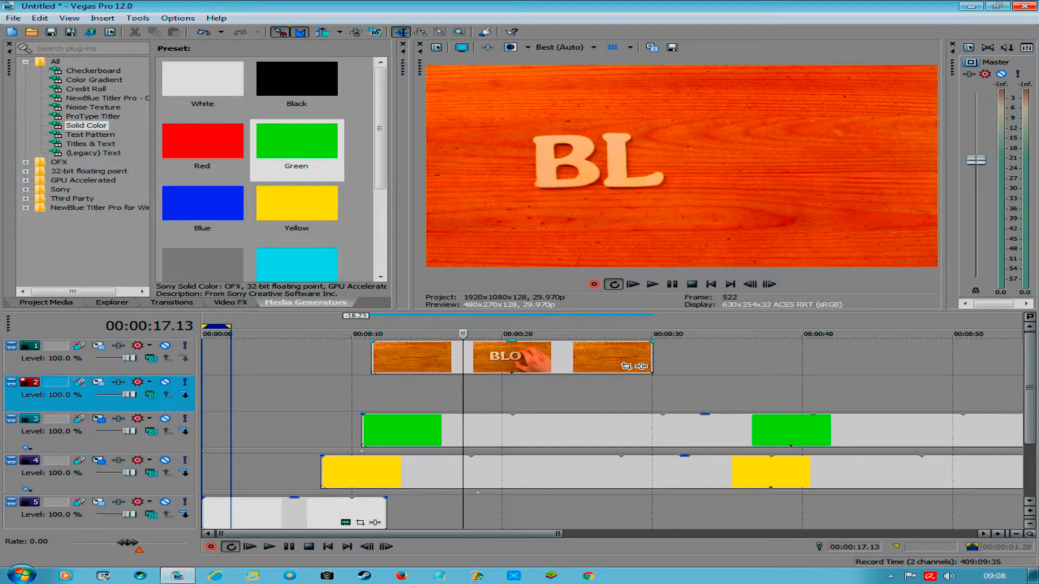
# Step: Open Track 1's motion settings with the cursor at the wood video's start, 00:00:11.09
pyautogui.click(371, 357)
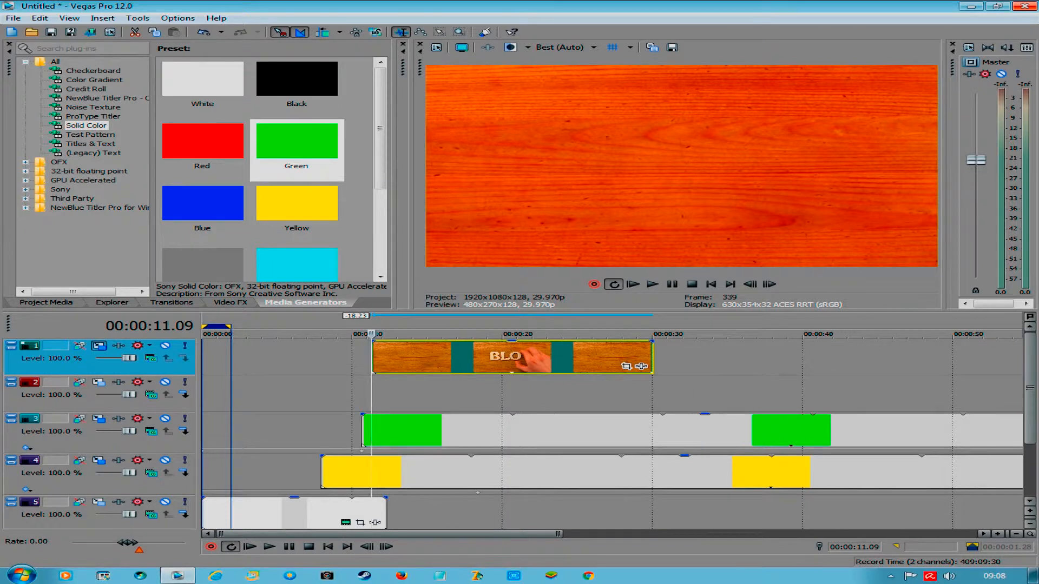
pyautogui.click(99, 345)
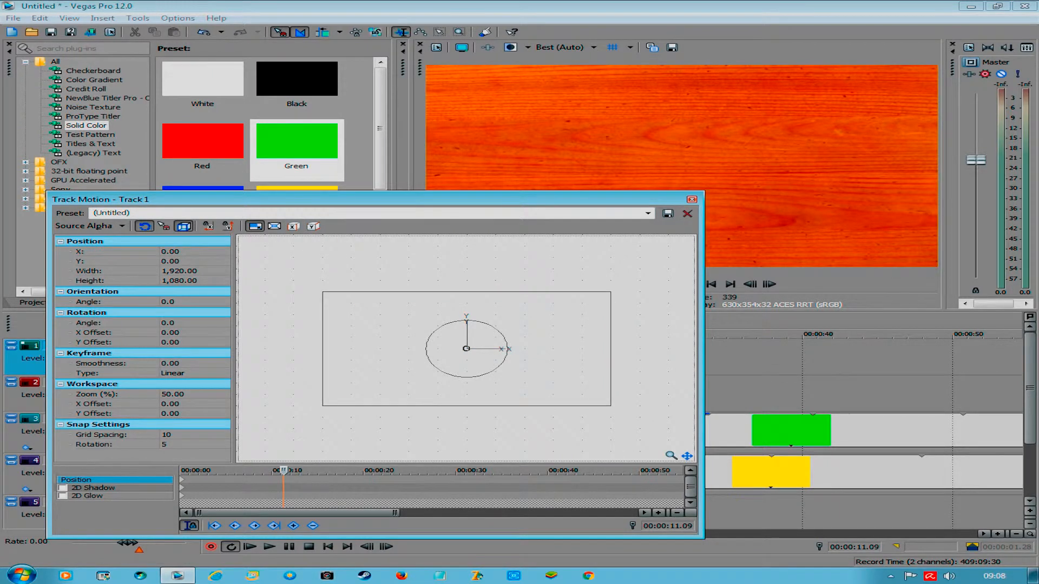
pyautogui.click(294, 226)
pyautogui.click(313, 226)
pyautogui.click(611, 292)
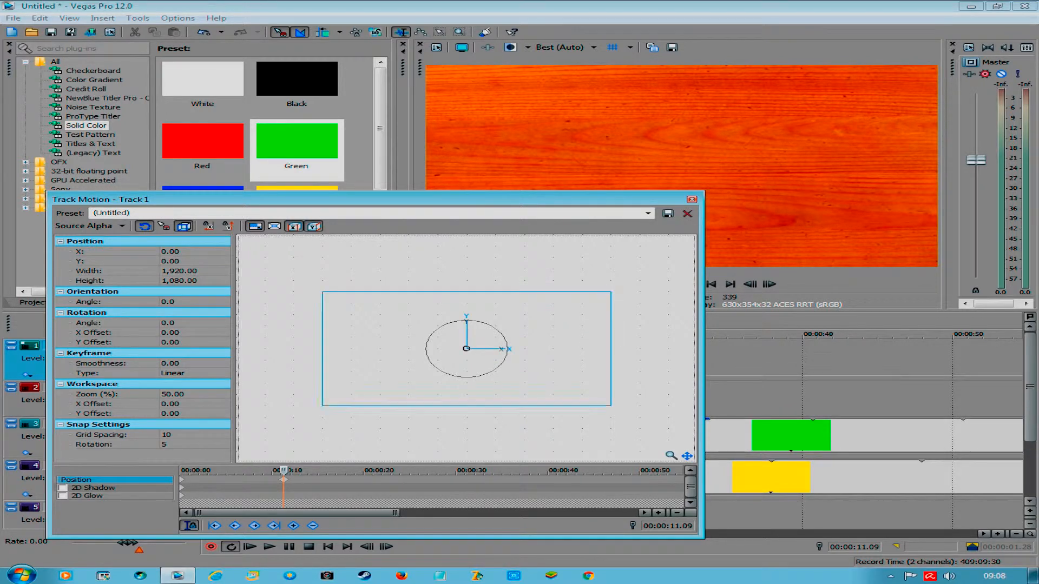
pyautogui.click(313, 226)
pyautogui.click(294, 226)
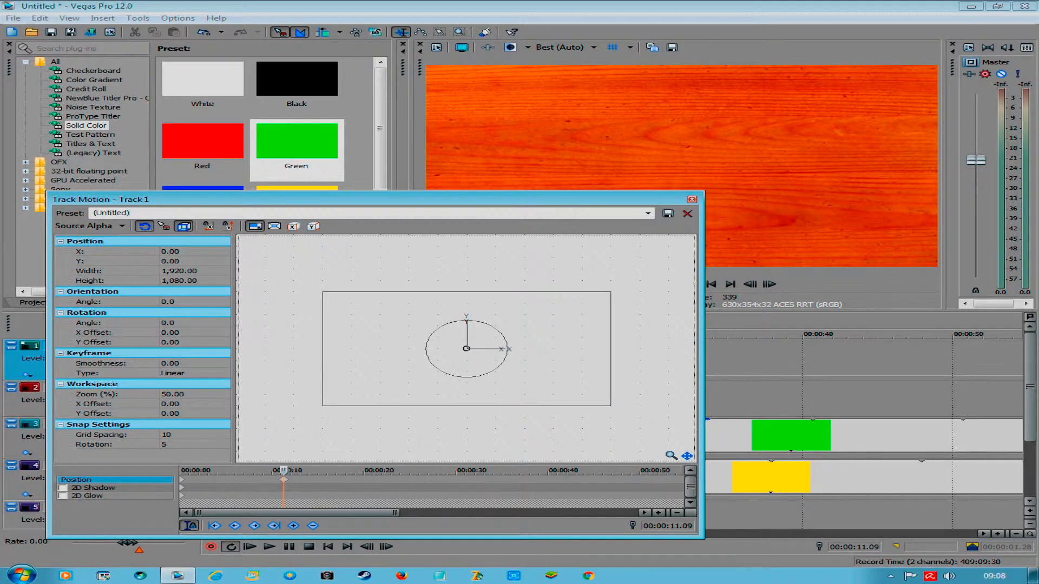
# Step: Shrink Track 1's frame to about 680.11 by 382.56, place it at about X -566.07, Y -315.79, and close the motion settings
pyautogui.moveTo(610, 291); pyautogui.dragTo(435, 361)
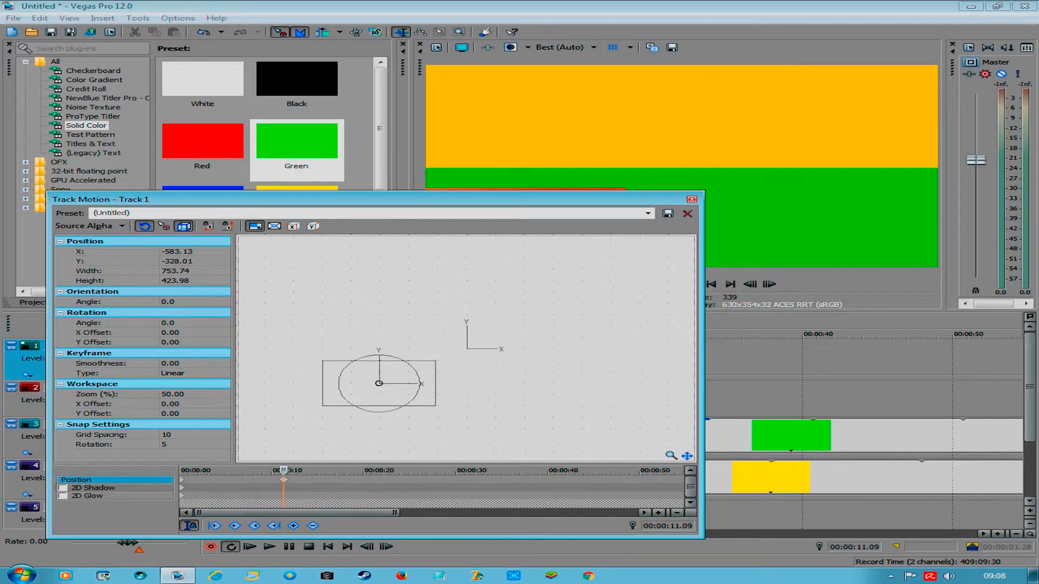
pyautogui.moveTo(373, 199)
pyautogui.mouseDown()
pyautogui.moveTo(336, 274)
pyautogui.moveTo(323, 160)
pyautogui.moveTo(328, 217)
pyautogui.mouseUp()
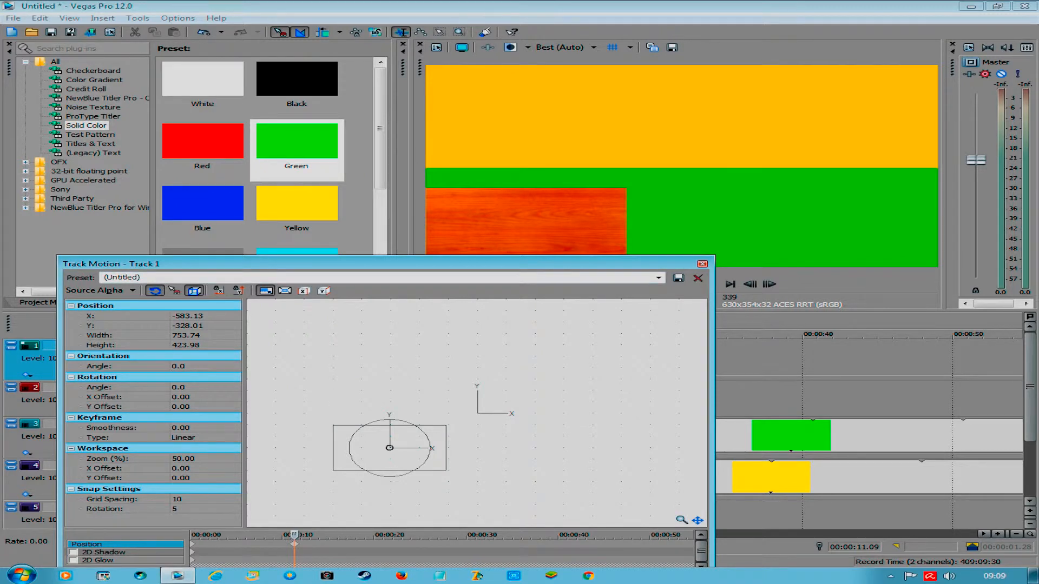
pyautogui.moveTo(386, 256); pyautogui.dragTo(386, 297)
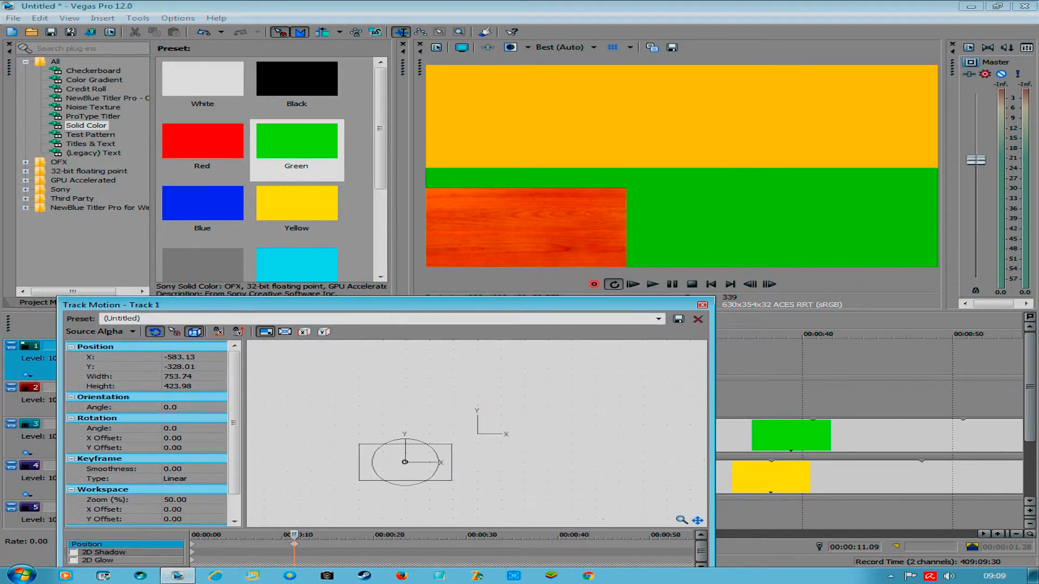
pyautogui.moveTo(108, 304)
pyautogui.mouseDown()
pyautogui.moveTo(103, 295)
pyautogui.moveTo(108, 320)
pyautogui.mouseUp()
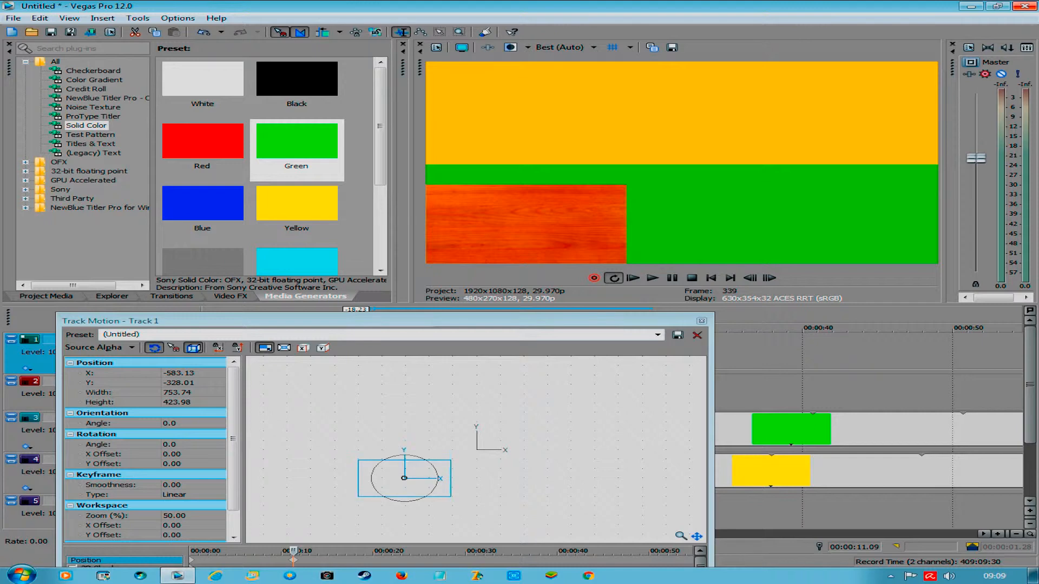
pyautogui.moveTo(358, 460); pyautogui.dragTo(367, 464)
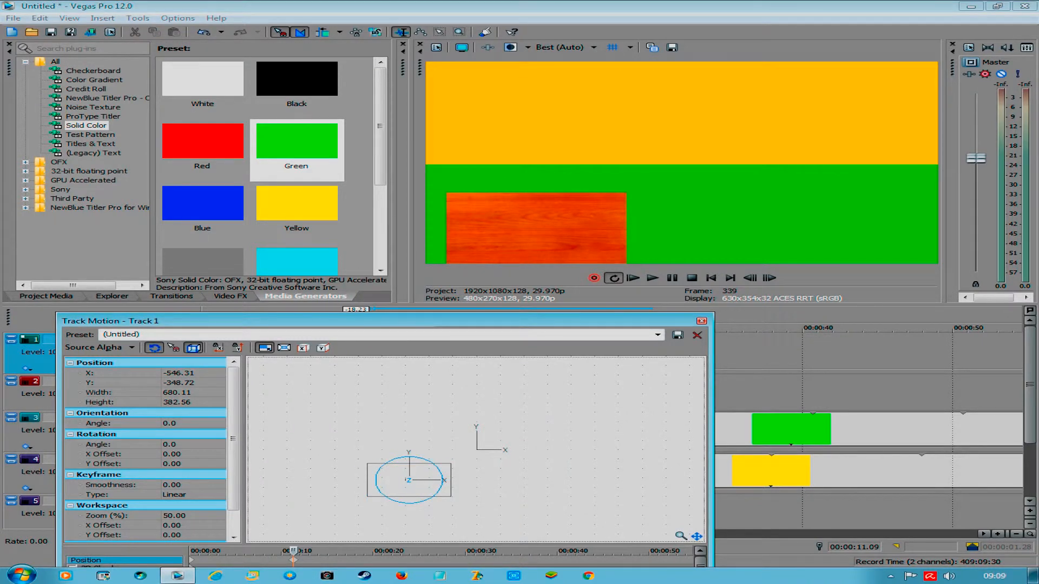
pyautogui.moveTo(408, 479); pyautogui.dragTo(406, 477)
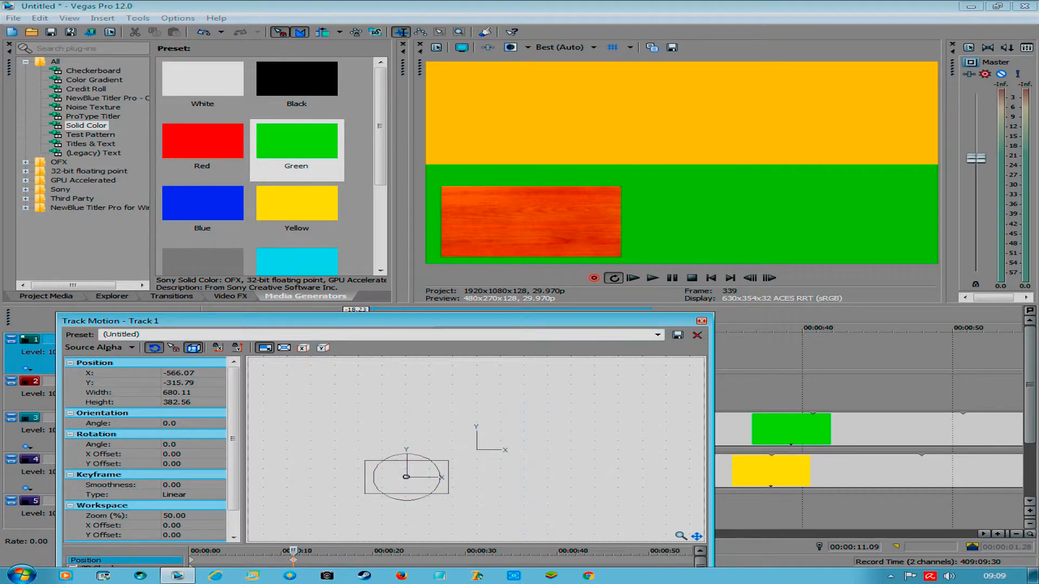
pyautogui.hotkey('alt', 'F4')
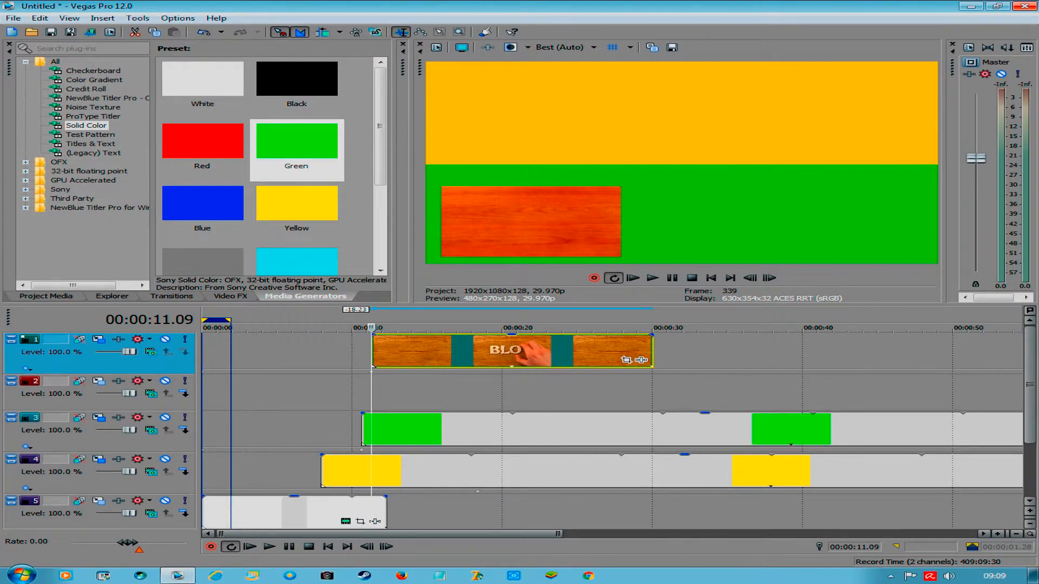
# Step: Find the Spiral transition in the transitions library and select its (Default) preset
pyautogui.hotkey('alt', '7')
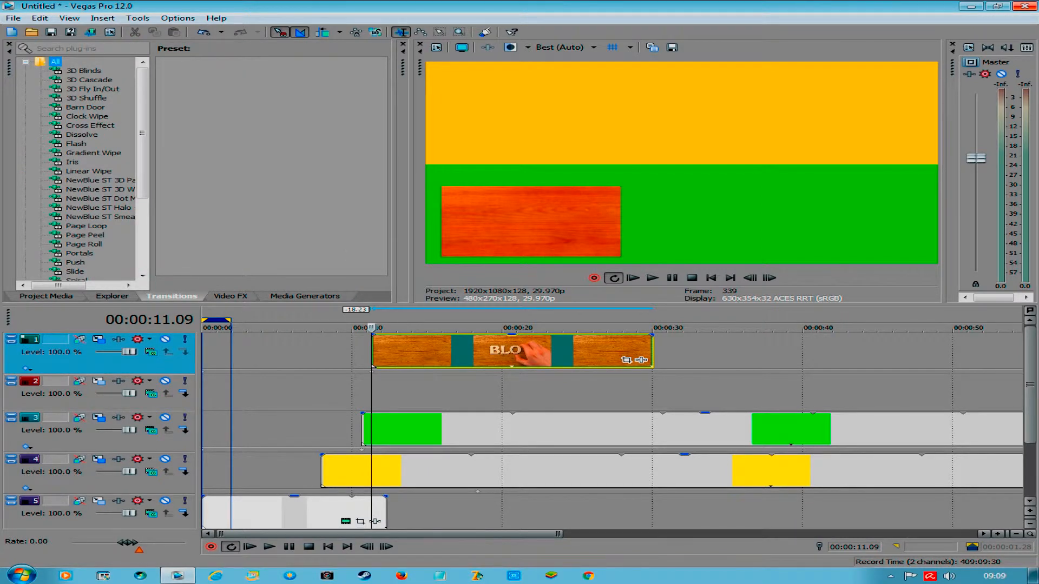
pyautogui.click(92, 89)
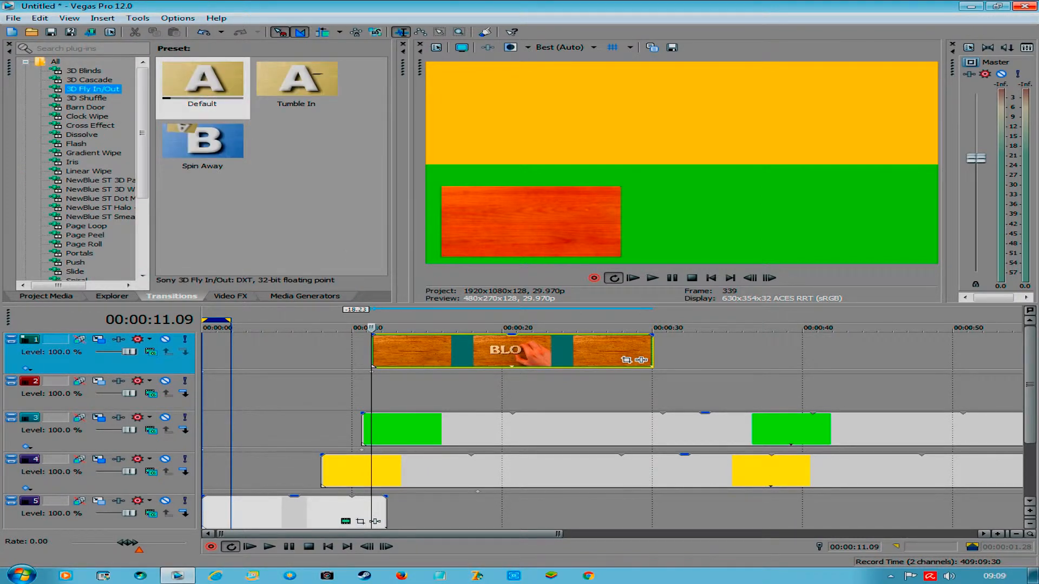
pyautogui.scroll(-4, 78, 168)
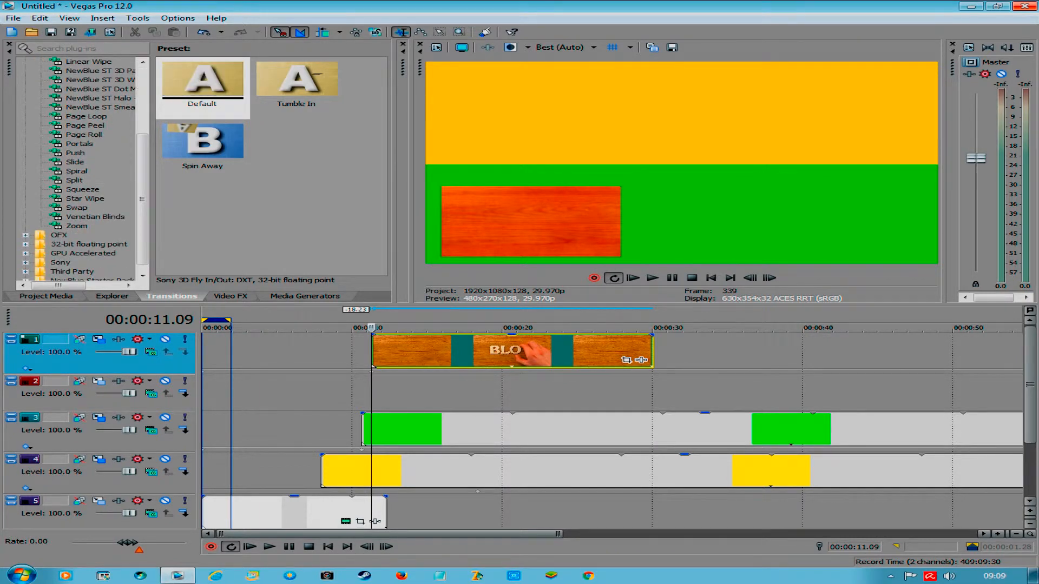
pyautogui.click(76, 171)
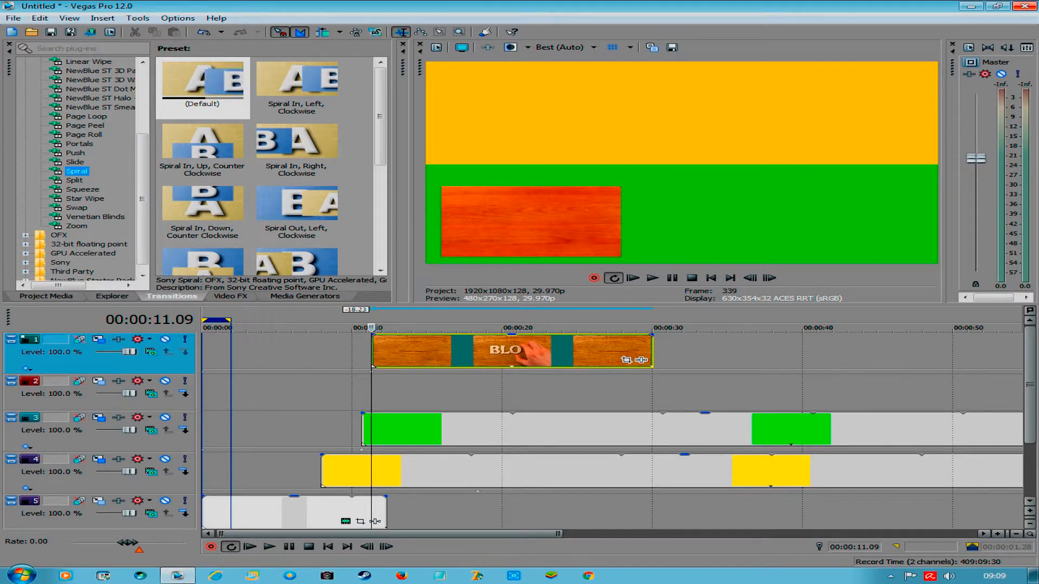
pyautogui.click(203, 86)
pyautogui.moveTo(394, 375); pyautogui.dragTo(371, 374)
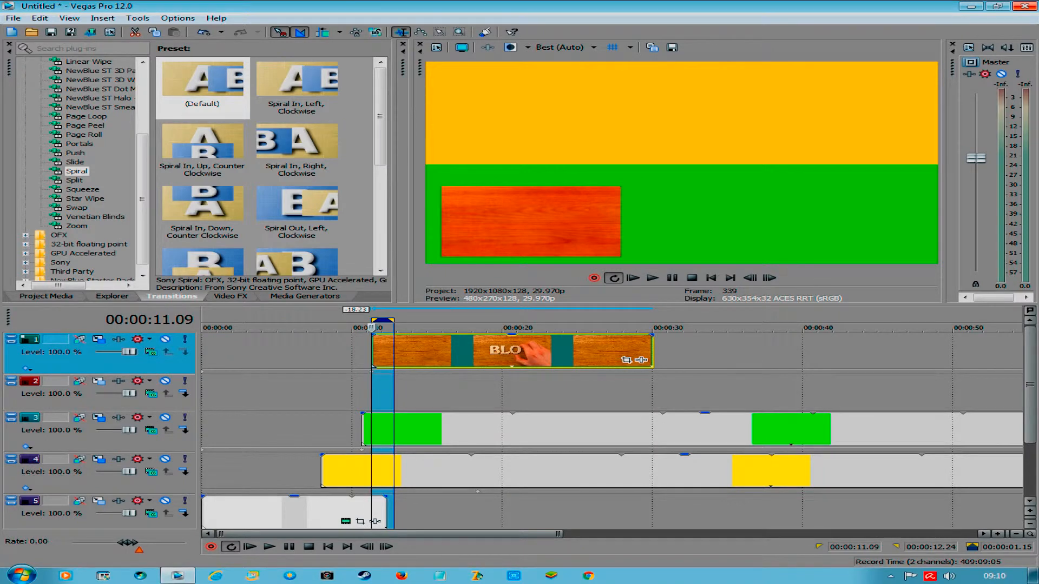
pyautogui.press('BackSpace')
pyautogui.click(371, 374)
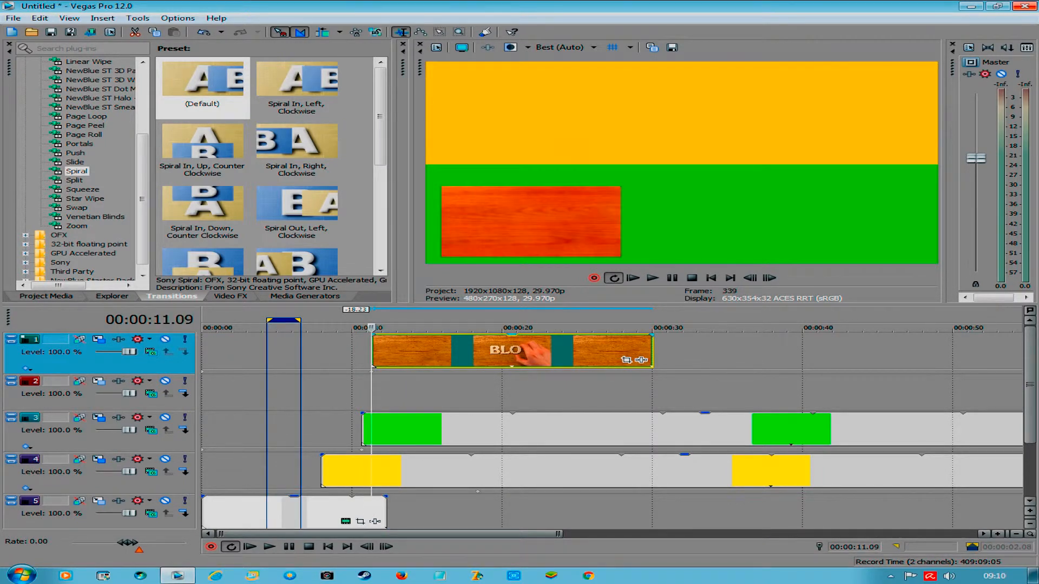
# Step: Apply the default Spiral transition to the start of Track 1's wood video, keep its settings, and shorten it to about half a second
pyautogui.click(203, 86)
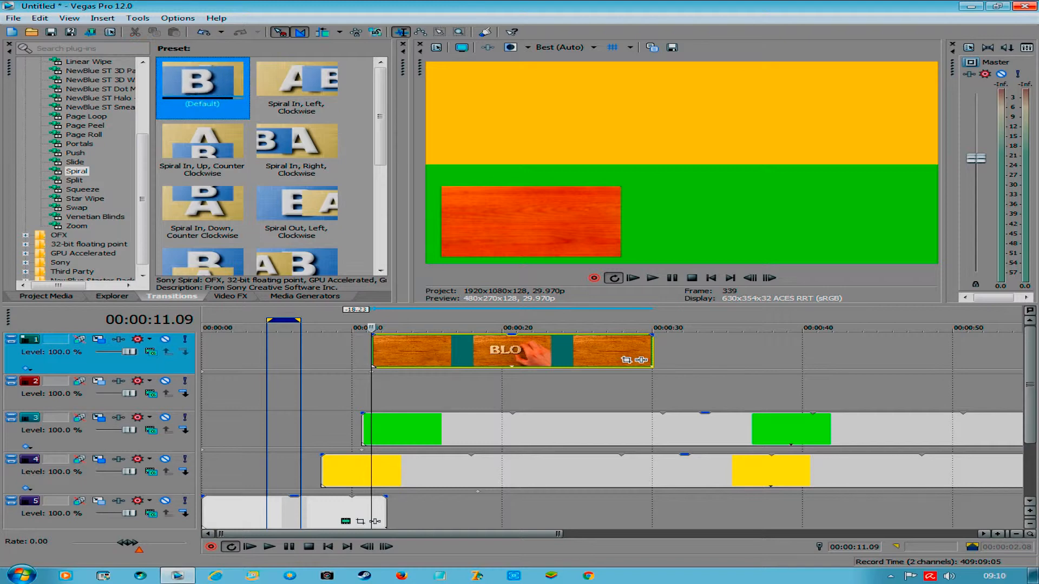
pyautogui.moveTo(202, 87); pyautogui.dragTo(378, 350)
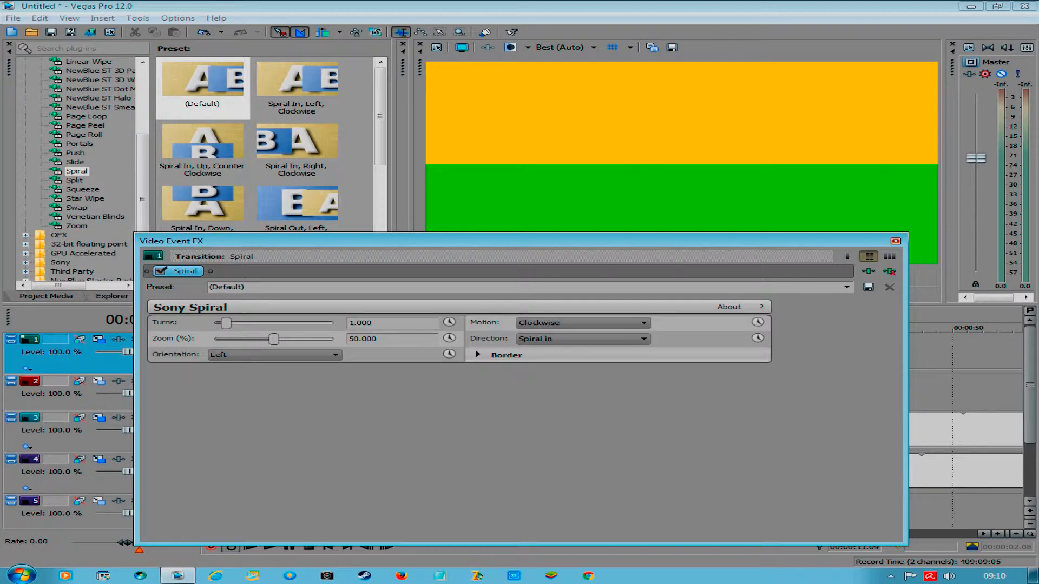
pyautogui.click(895, 241)
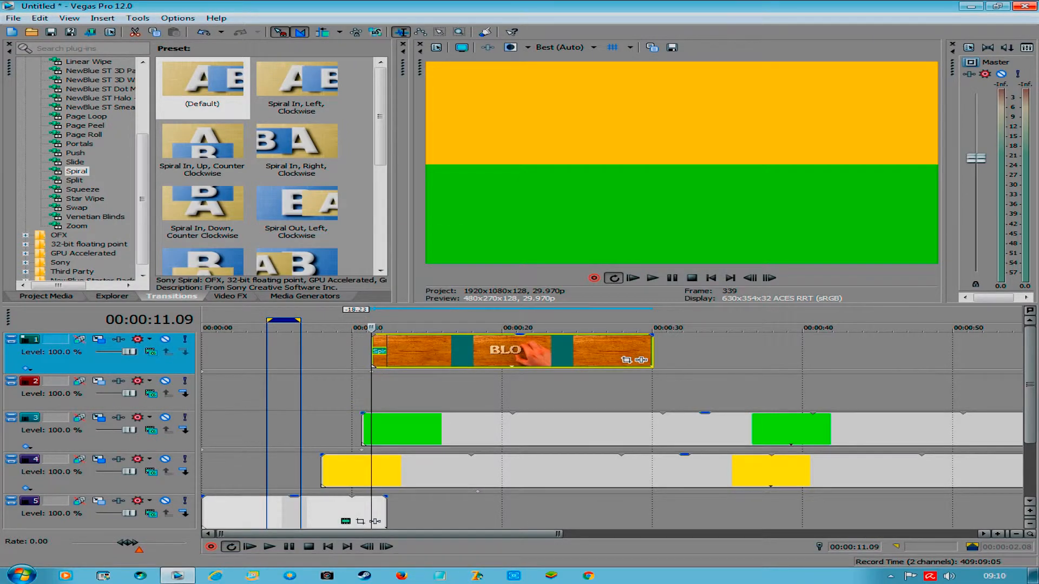
pyautogui.scroll(1, 611, 427)
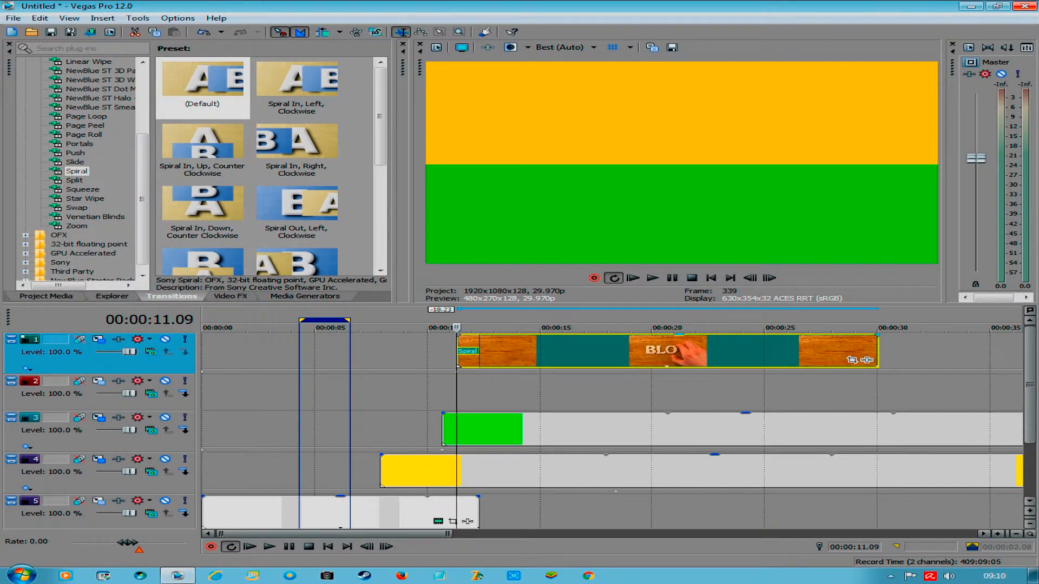
pyautogui.moveTo(478, 336); pyautogui.dragTo(461, 336)
# Step: Play the timeline repeatedly from 00:00:10.20 to check how the wood video spirals in over the green band
pyautogui.click(442, 392)
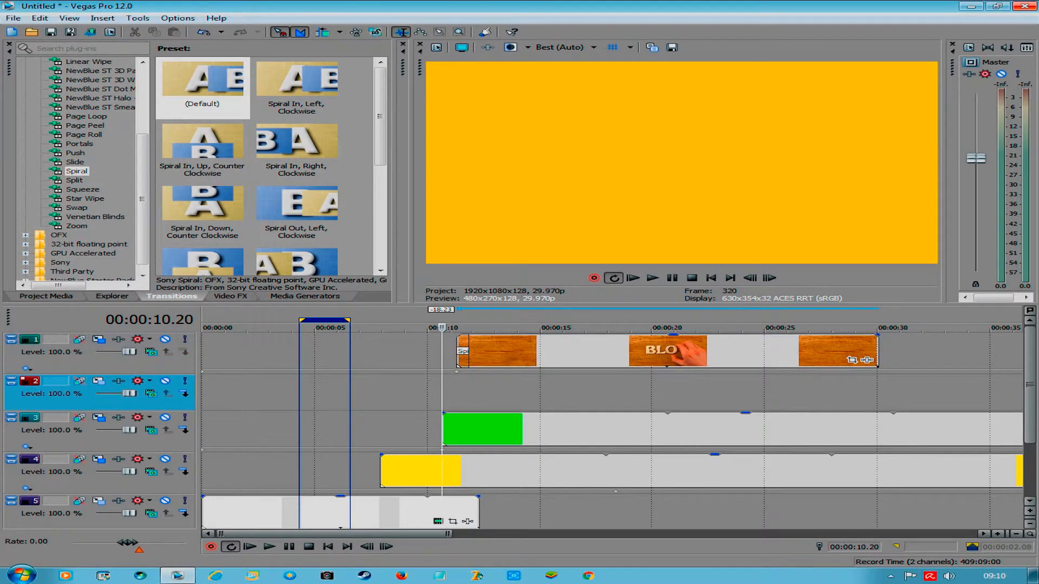
pyautogui.press('space')
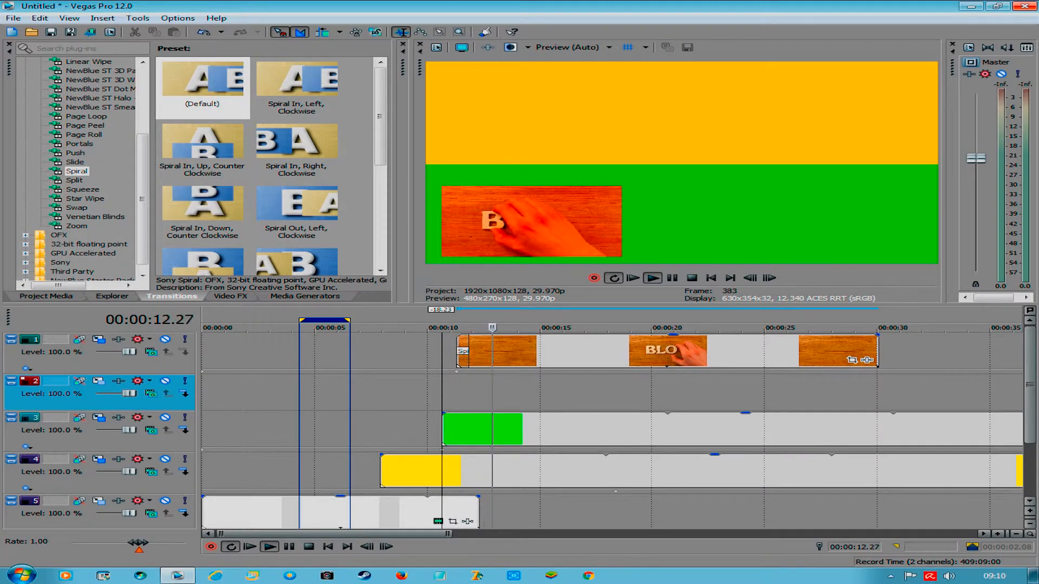
pyautogui.press('space')
pyautogui.press('space')
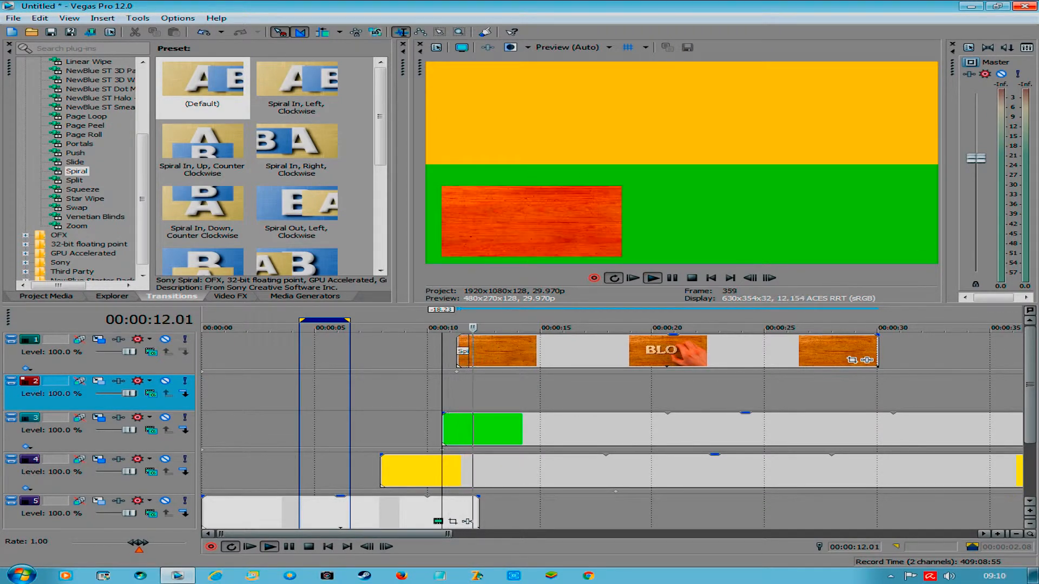
pyautogui.press('space')
pyautogui.press('space')
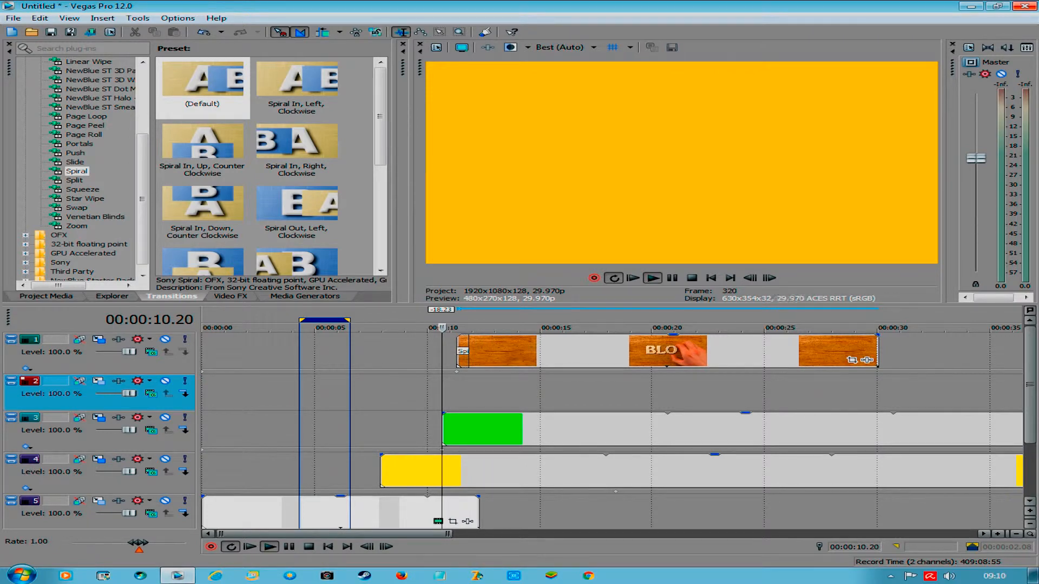
pyautogui.press('space')
pyautogui.press('space')
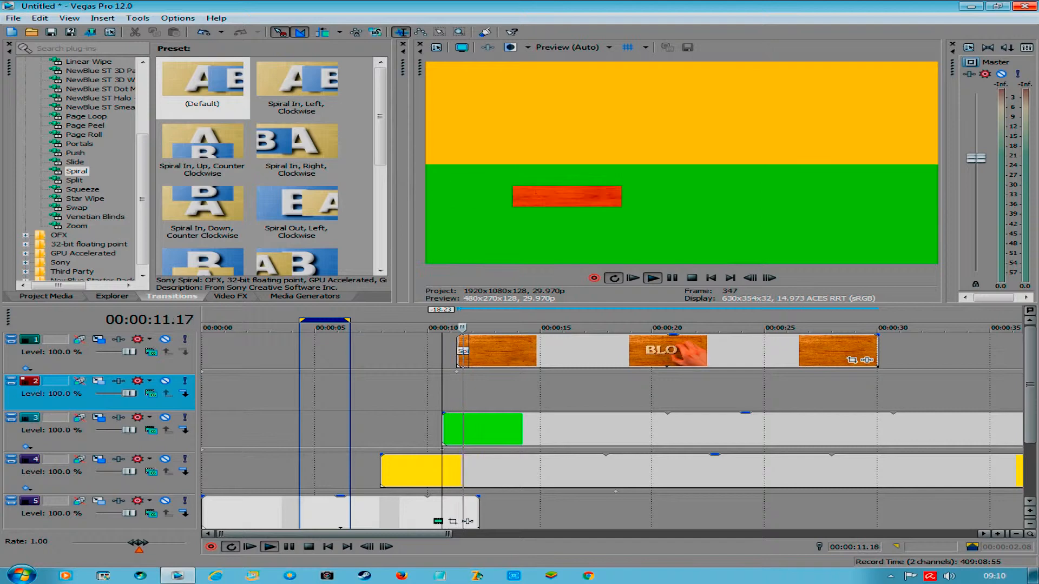
pyautogui.press('space')
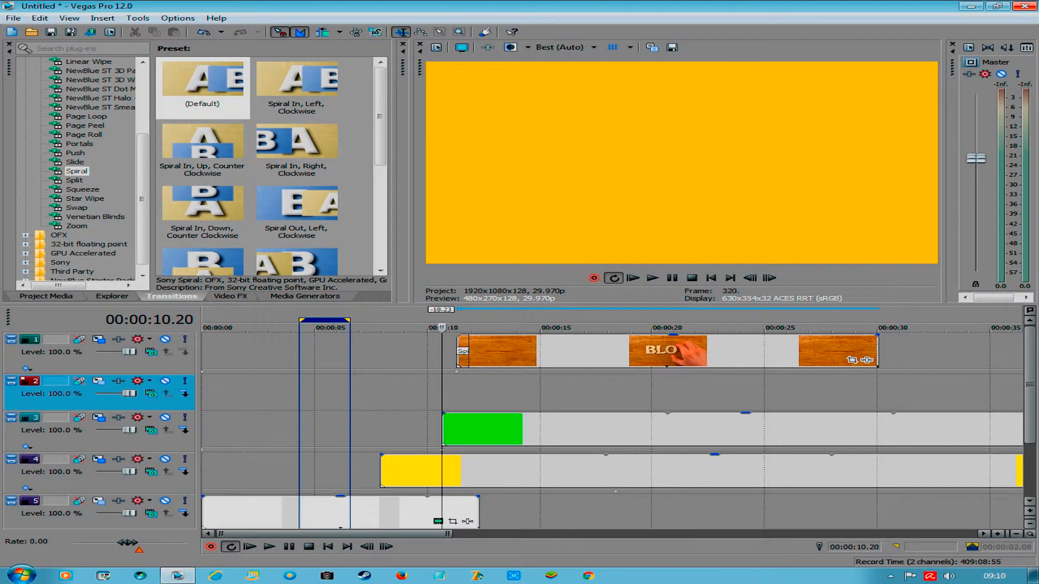
pyautogui.press('space')
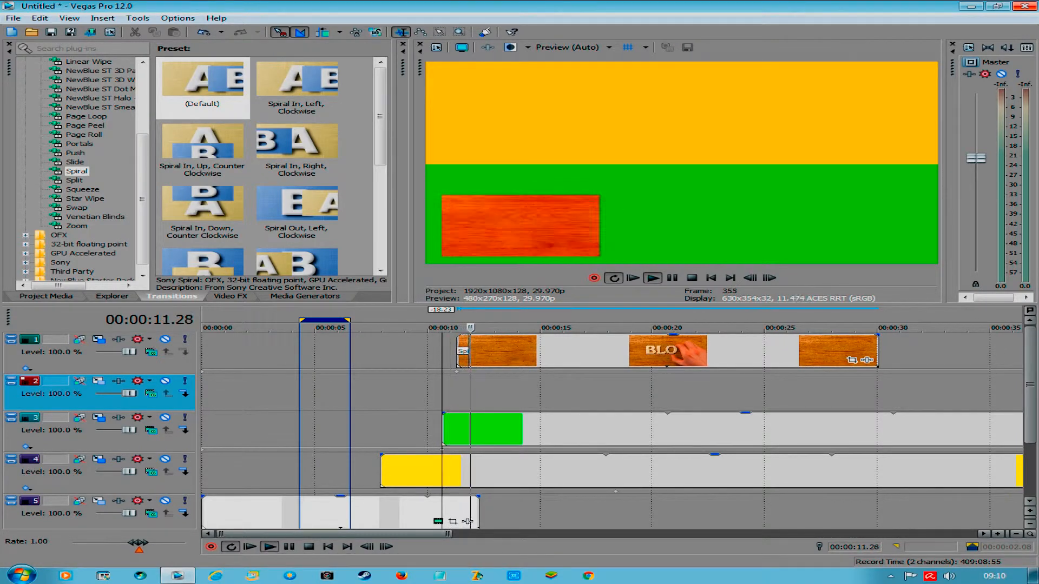
pyautogui.press('space')
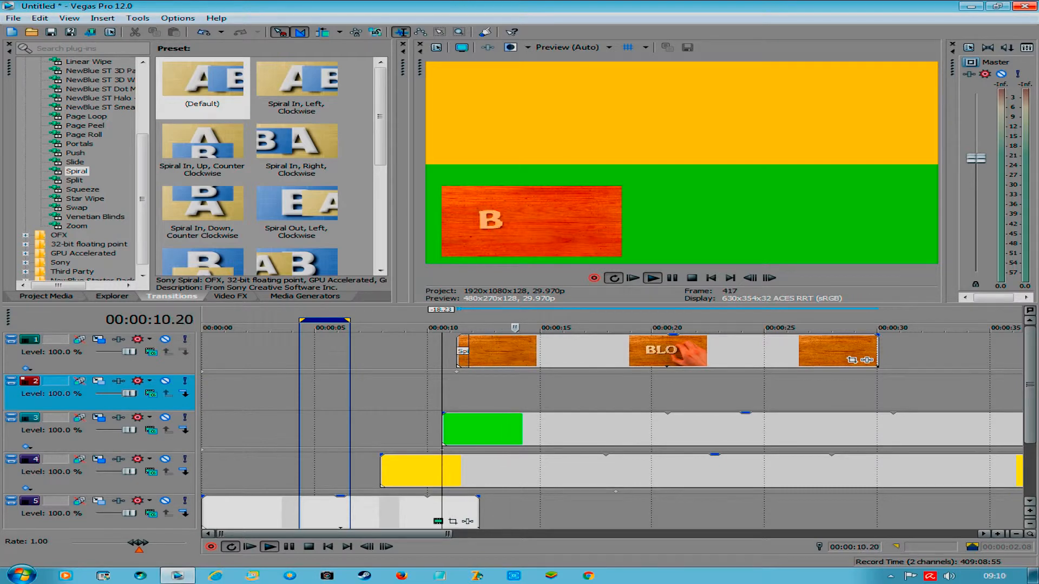
pyautogui.press('space')
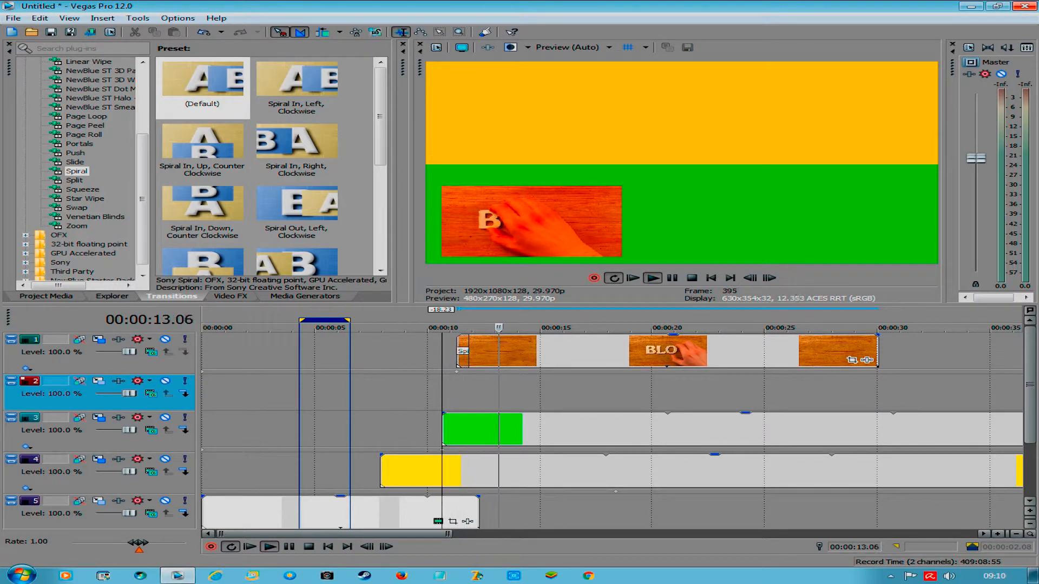
pyautogui.press('space')
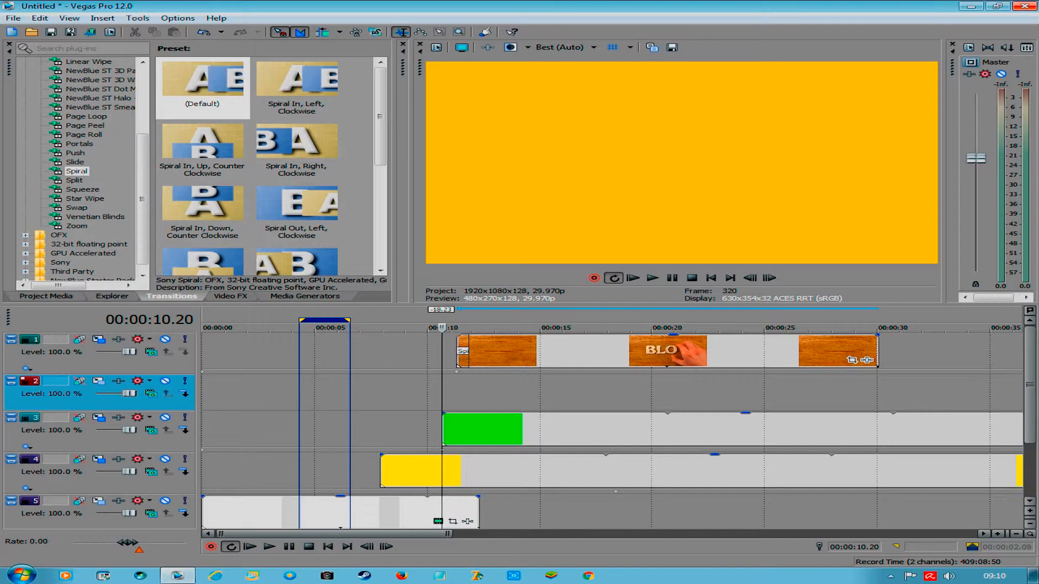
# Step: Add FB-qigong.mp4 from the "video bits and pieces" folder to Track 2, starting where the wood video's Spiral transition ends
pyautogui.click(112, 296)
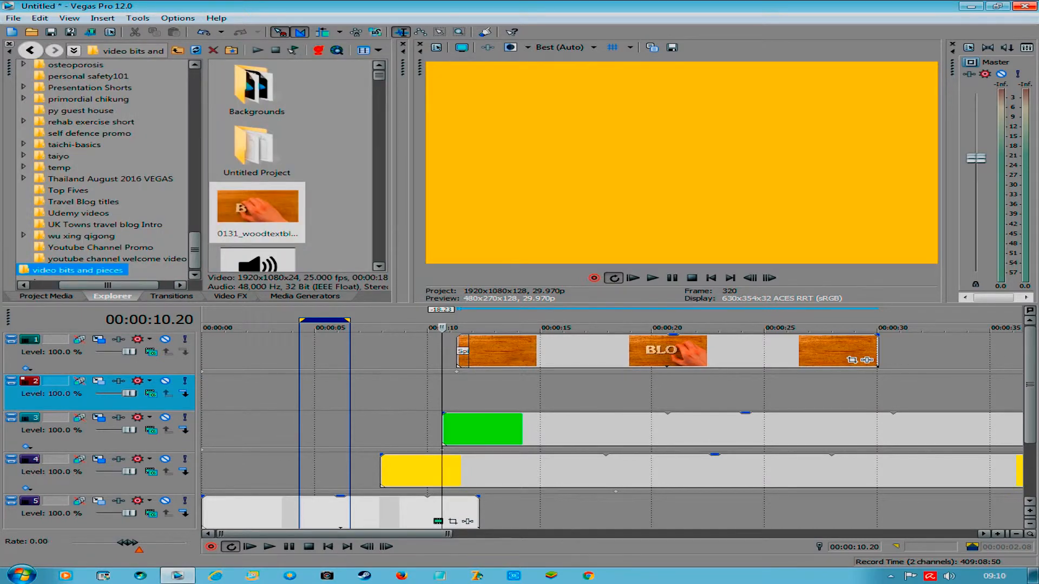
pyautogui.click(257, 259)
pyautogui.scroll(-8, 295, 165)
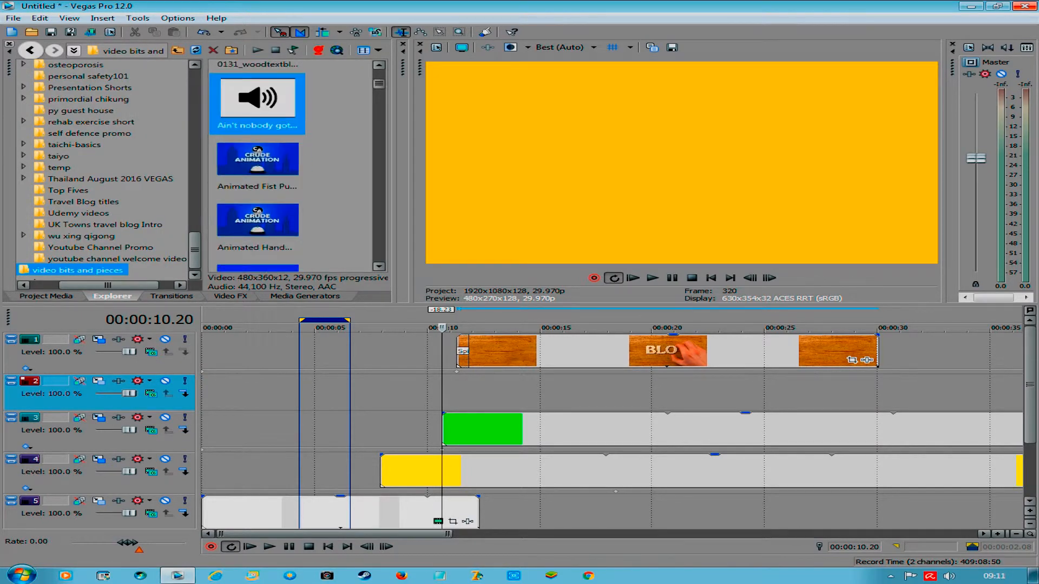
pyautogui.scroll(-10, 295, 166)
pyautogui.click(258, 212)
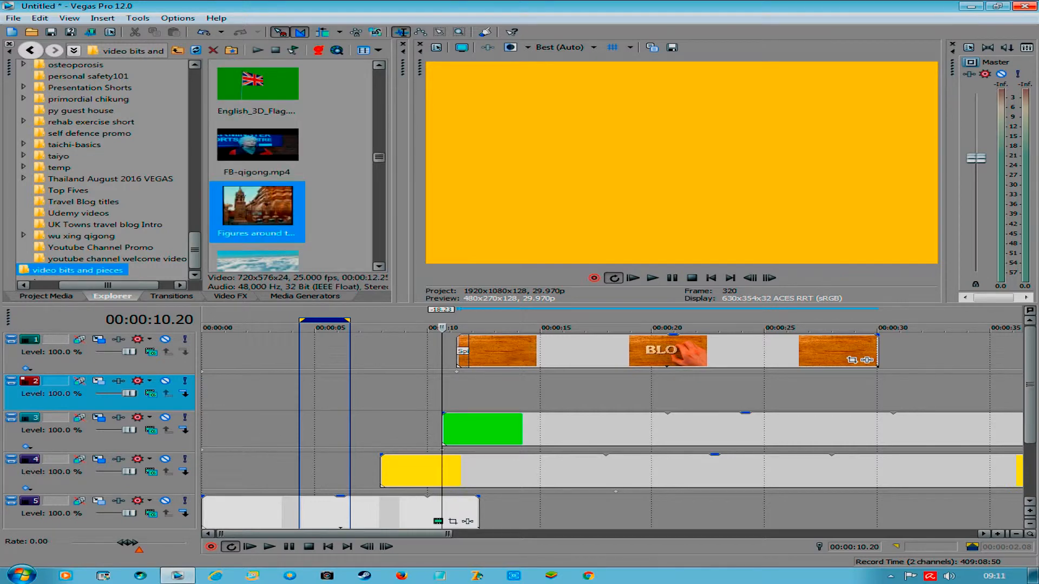
pyautogui.click(258, 151)
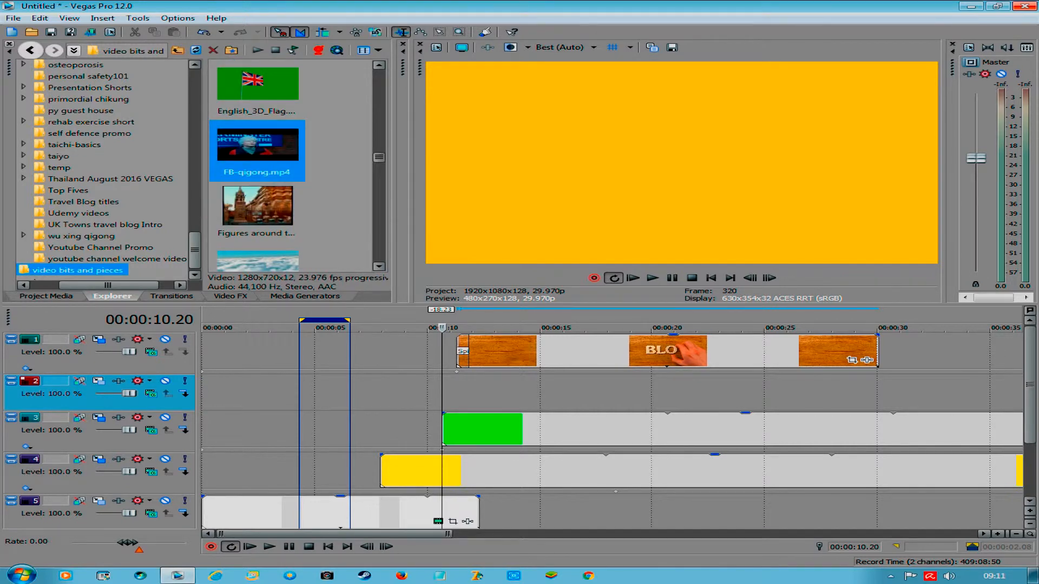
pyautogui.moveTo(258, 151); pyautogui.dragTo(434, 393)
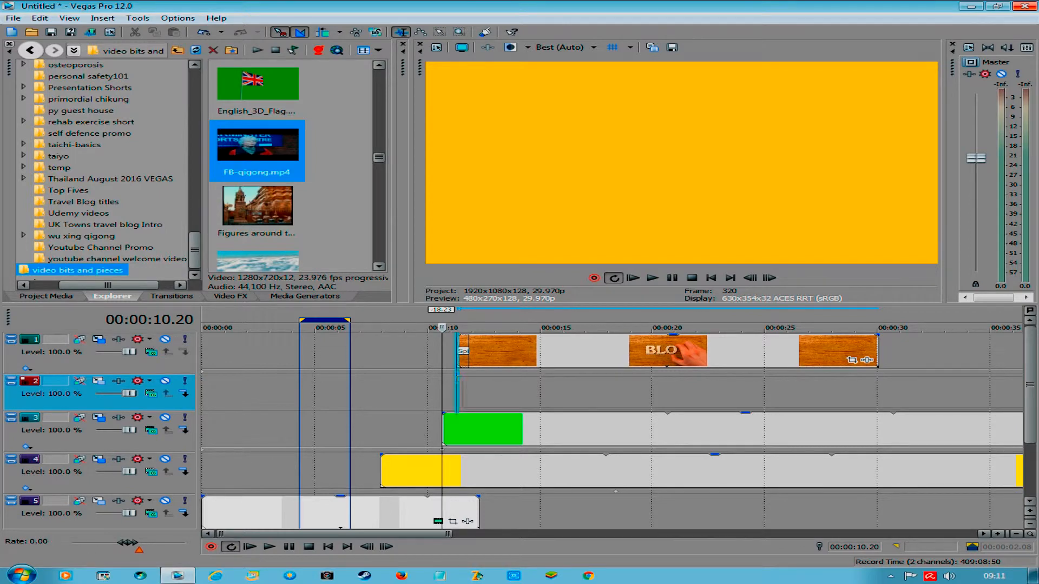
pyautogui.moveTo(434, 393); pyautogui.dragTo(434, 393)
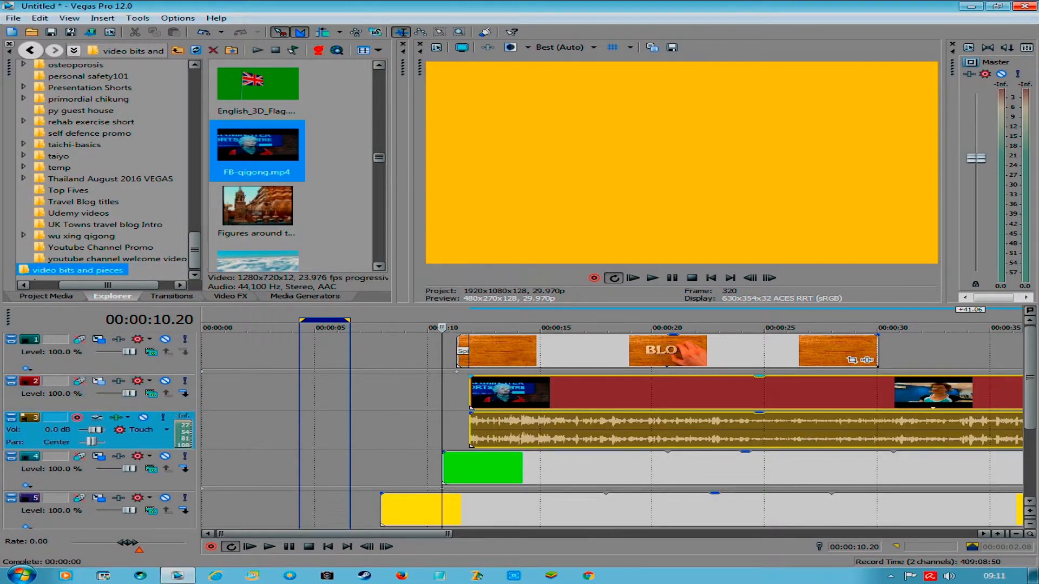
# Step: Delete the FB-qigong clip's audio and remove the empty audio track beneath it
pyautogui.click(506, 429)
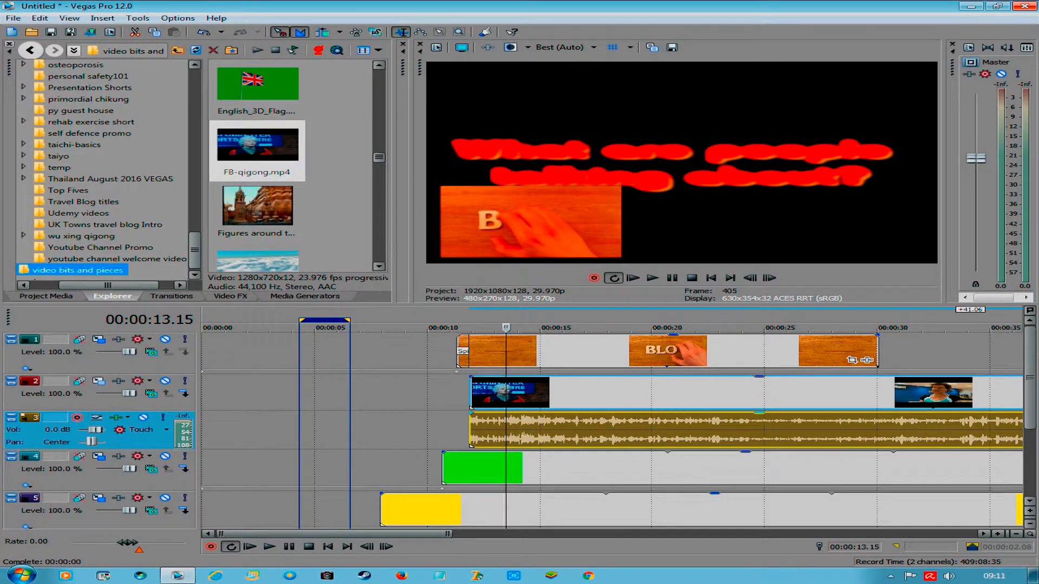
pyautogui.press('Delete')
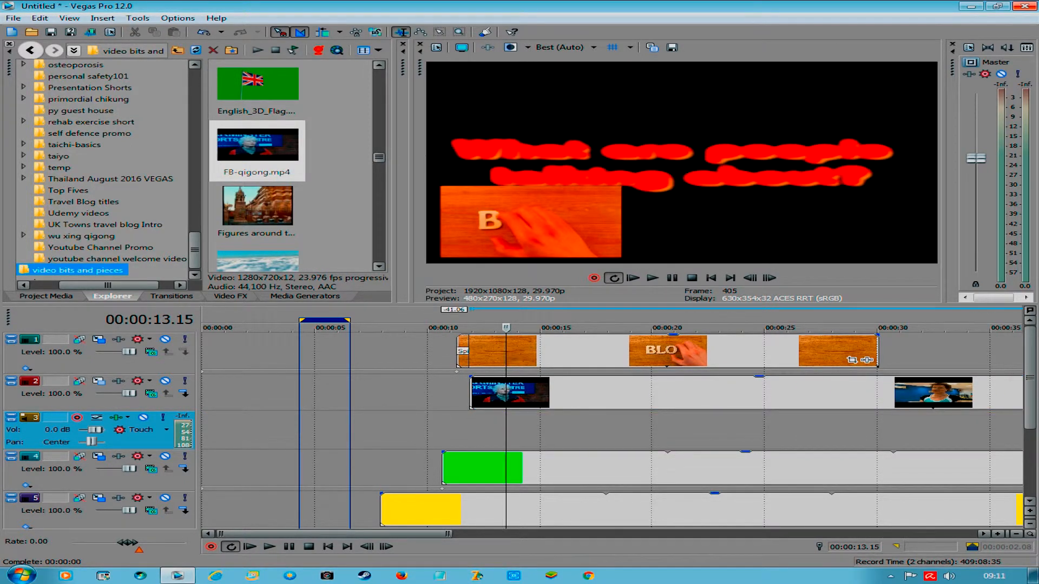
pyautogui.rightClick(139, 436)
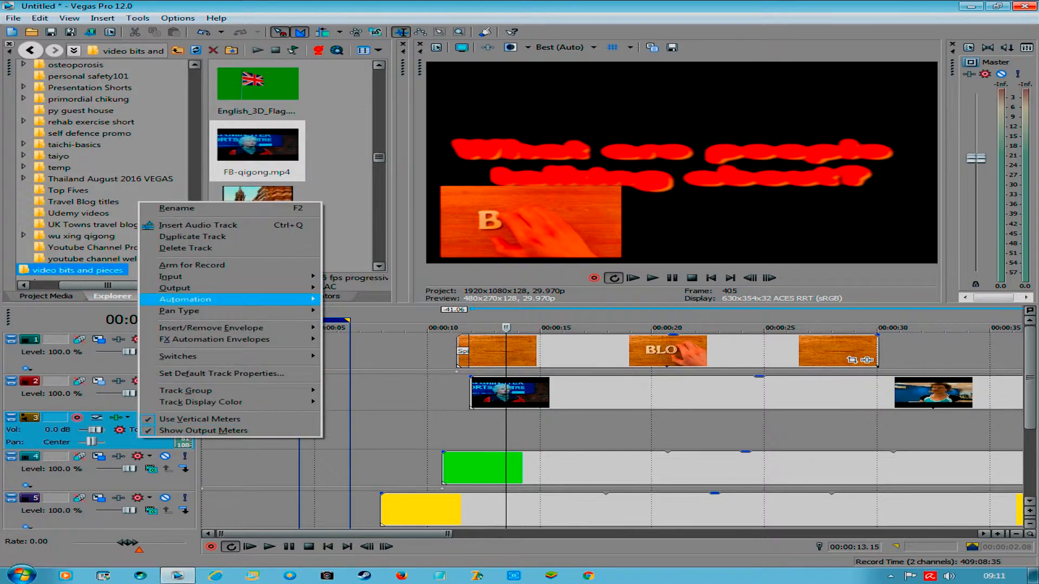
pyautogui.click(185, 248)
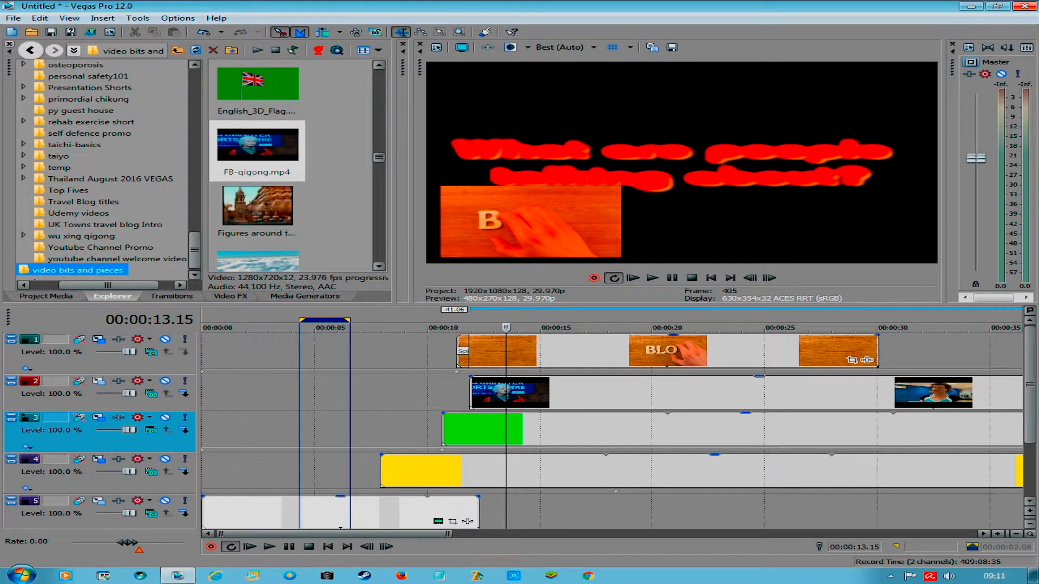
# Step: Enlarge the FB-qigong clip's Pan/Crop frame on Track 2 to about 3,111 wide by 1,941 high, shrinking the video to an inset
pyautogui.click(469, 351)
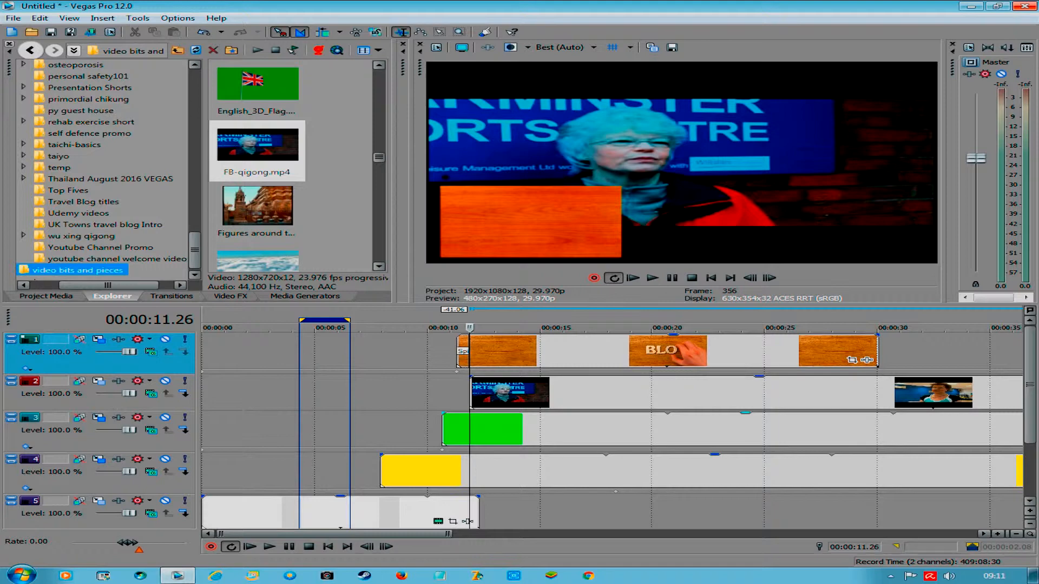
pyautogui.scroll(-3, 754, 428)
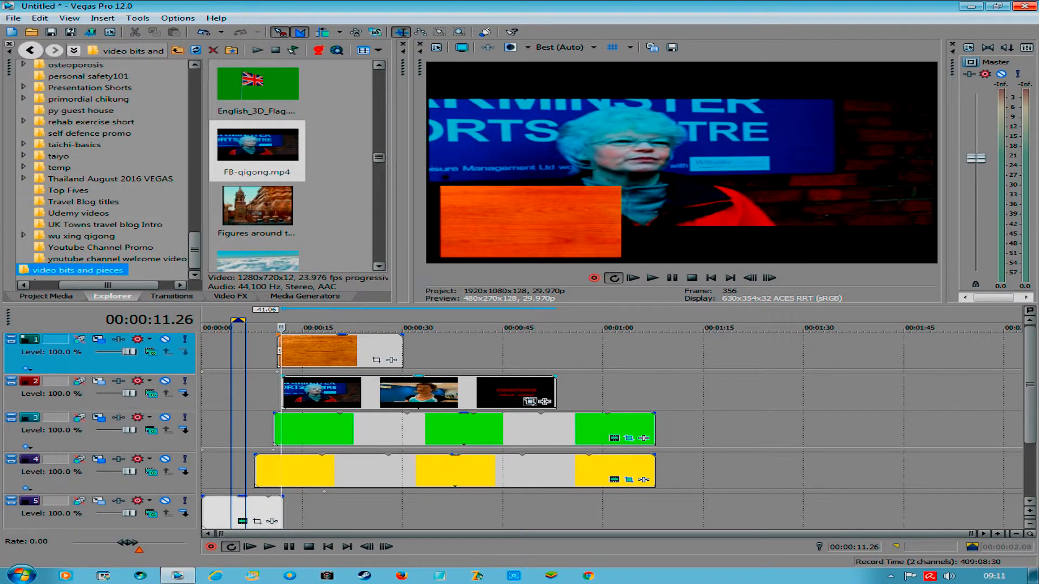
pyautogui.click(530, 402)
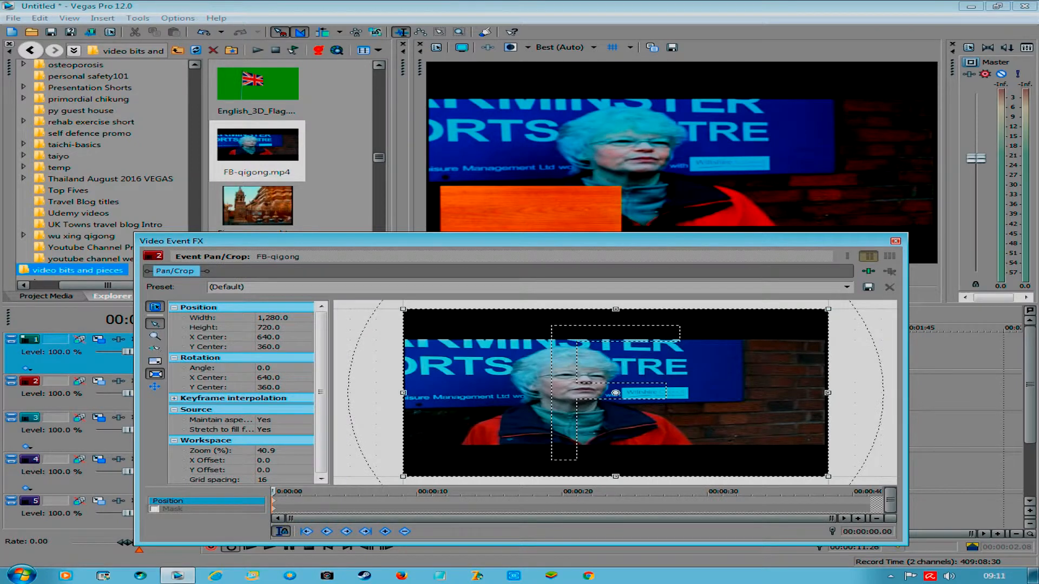
pyautogui.scroll(-2, 615, 393)
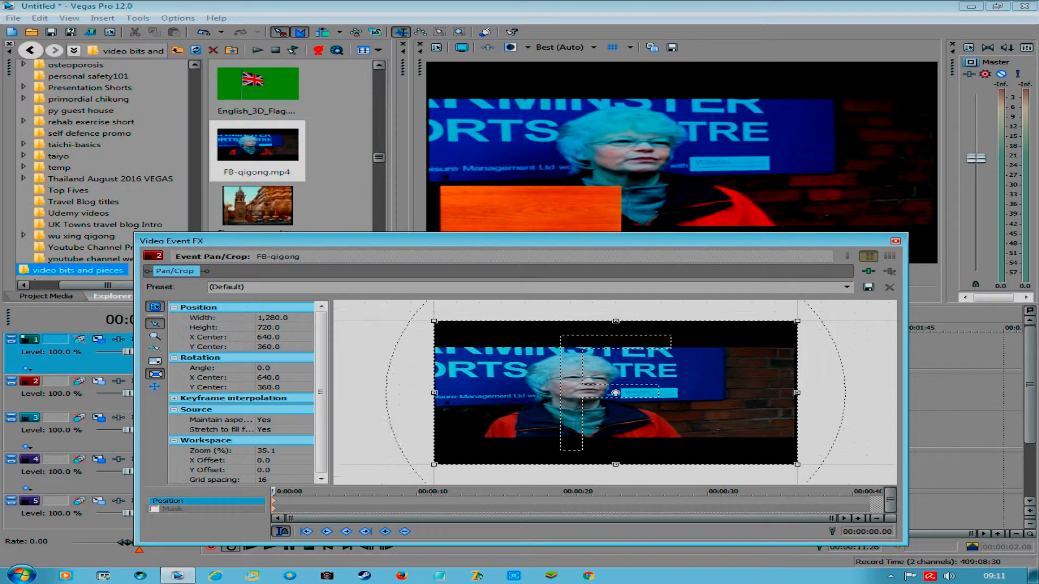
pyautogui.scroll(-3, 616, 393)
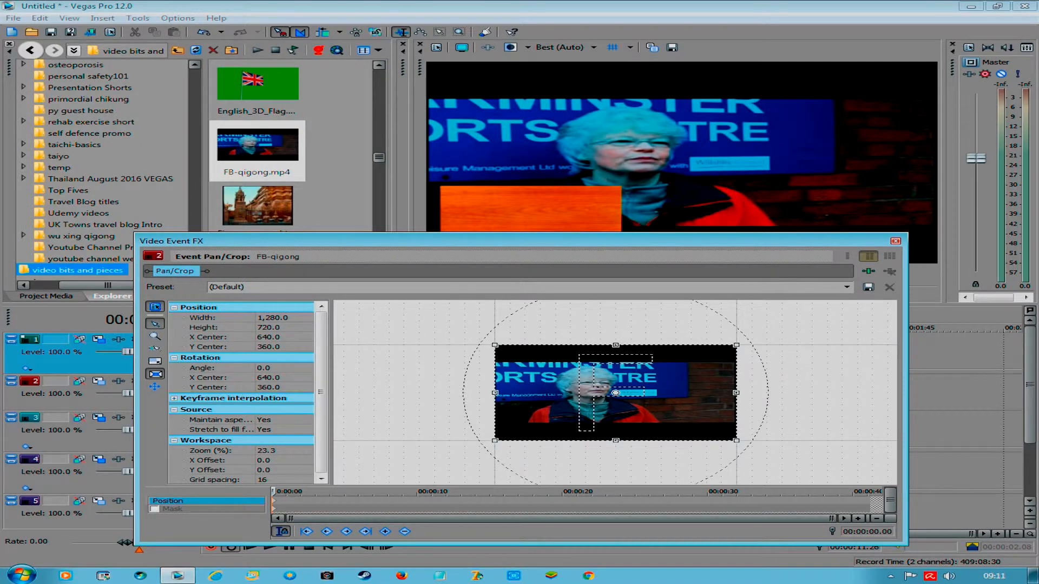
pyautogui.scroll(-5, 615, 393)
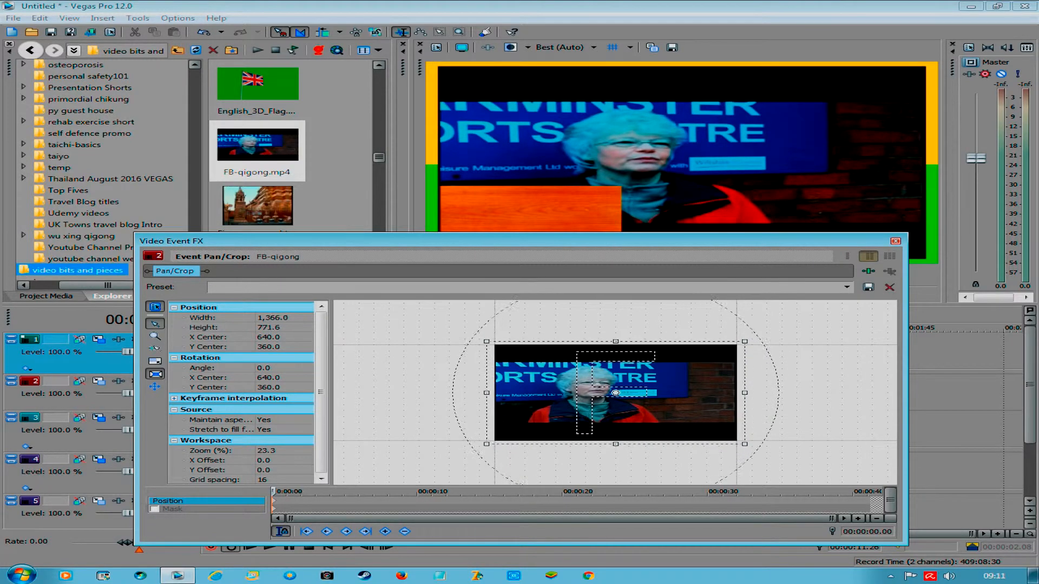
pyautogui.scroll(-1, 615, 393)
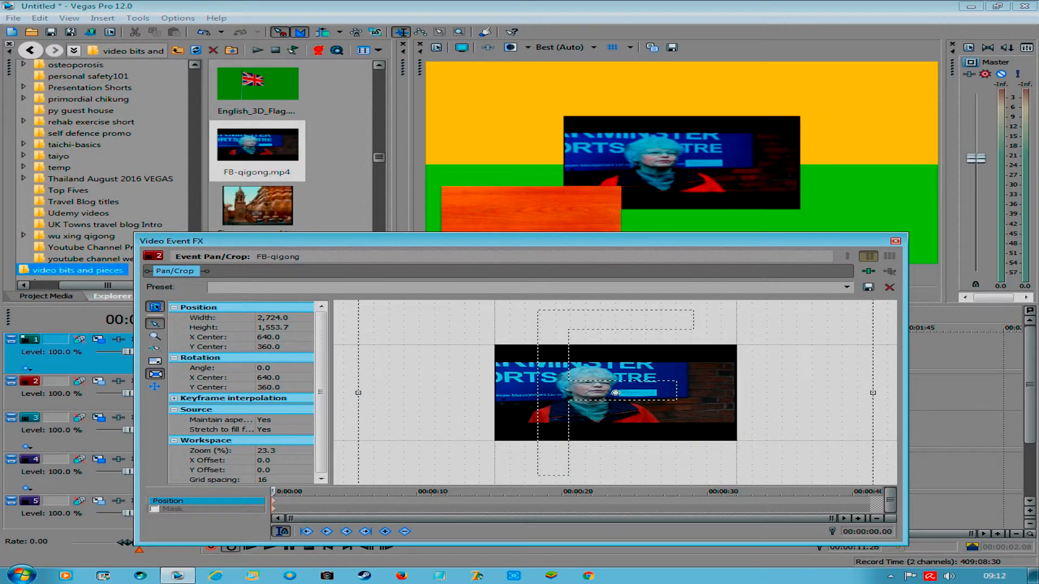
pyautogui.scroll(-7, 615, 393)
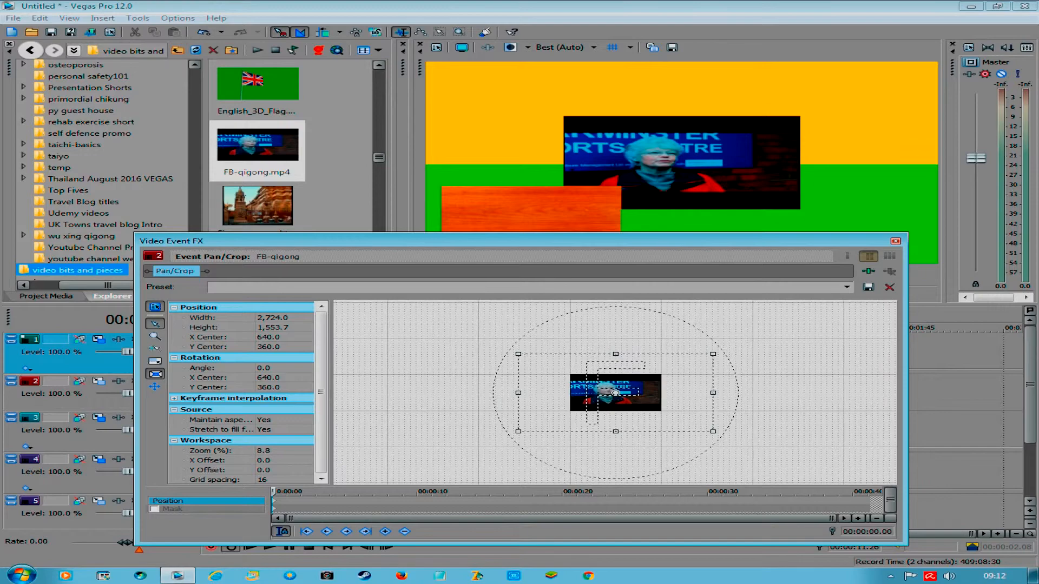
pyautogui.scroll(-3, 616, 393)
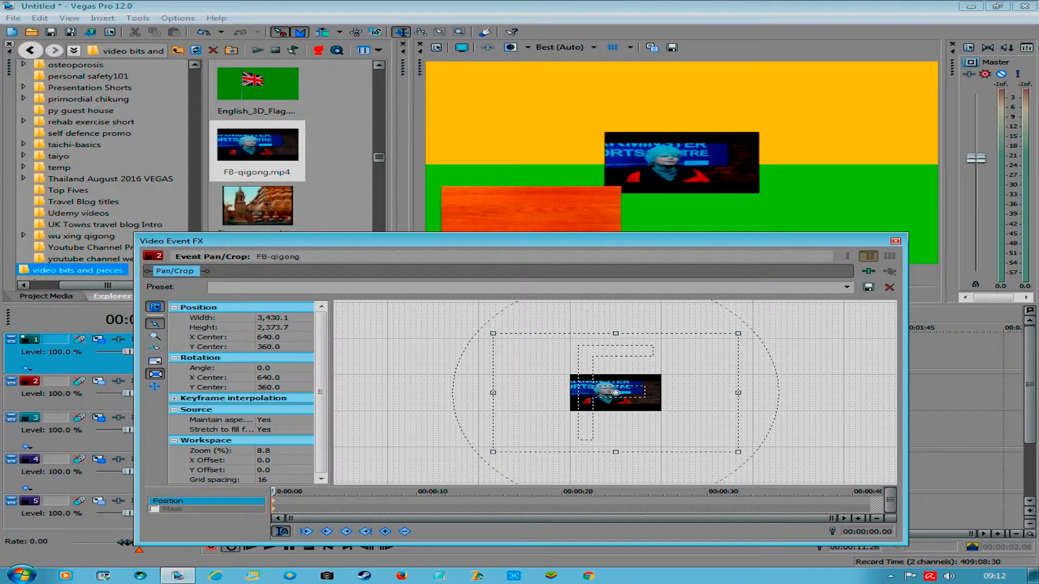
pyautogui.scroll(1, 615, 392)
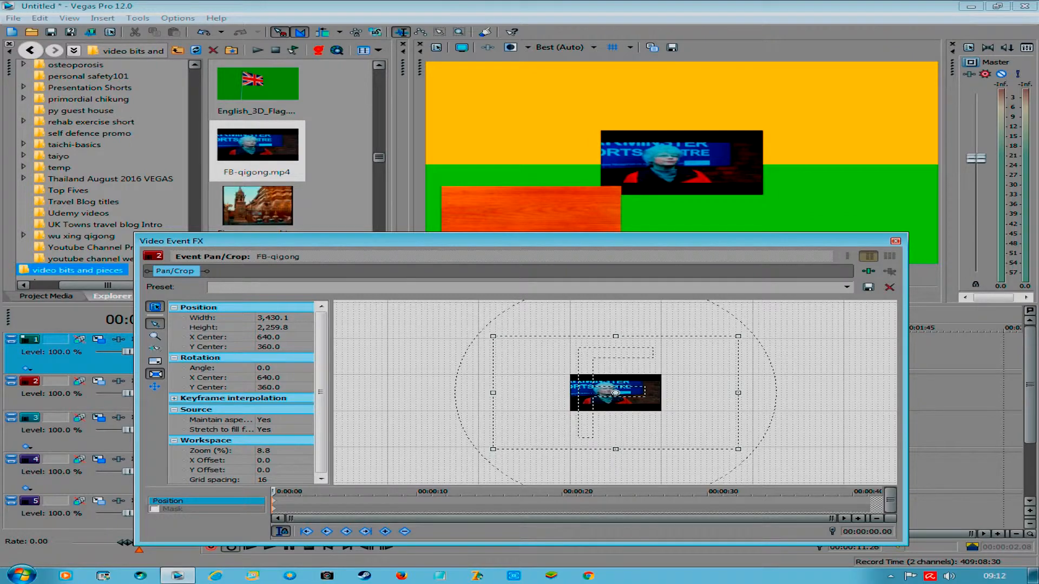
pyautogui.scroll(3, 615, 393)
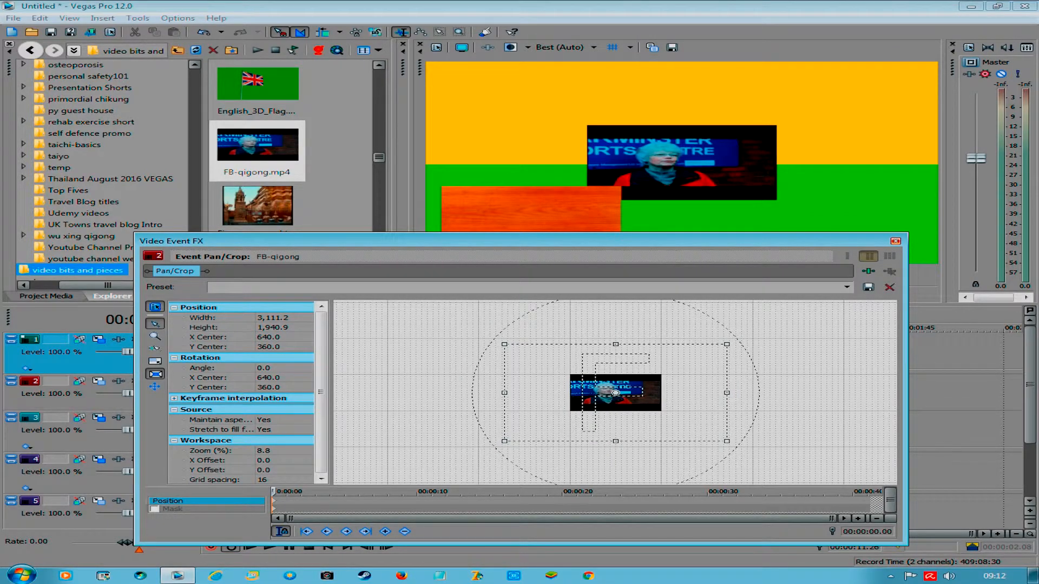
pyautogui.click(895, 241)
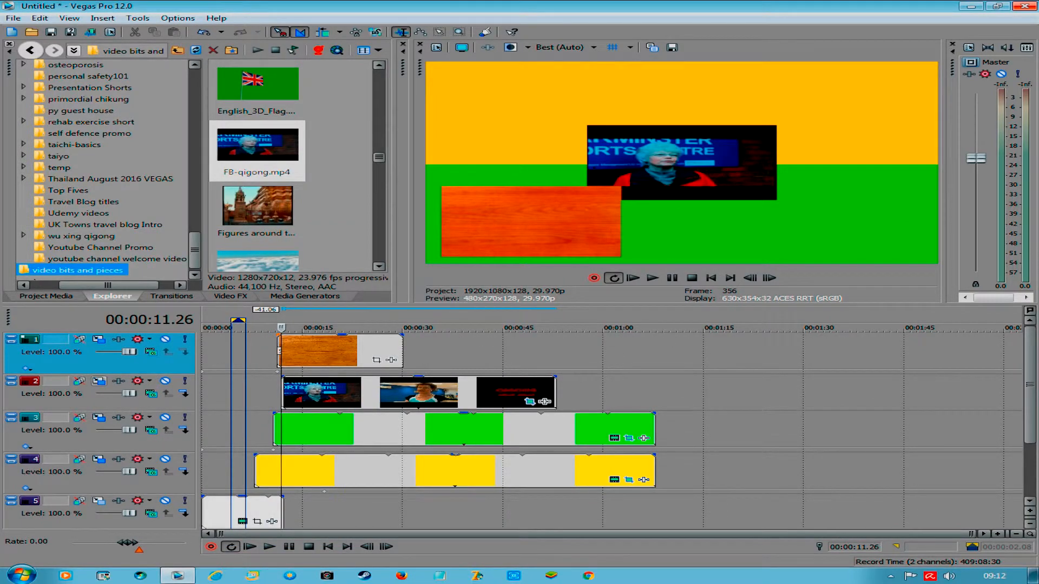
# Step: Use Track Motion to place Track 2's inset on the green band at about X 461, Y -304, scaled to about 1,782 by 1,002
pyautogui.click(98, 381)
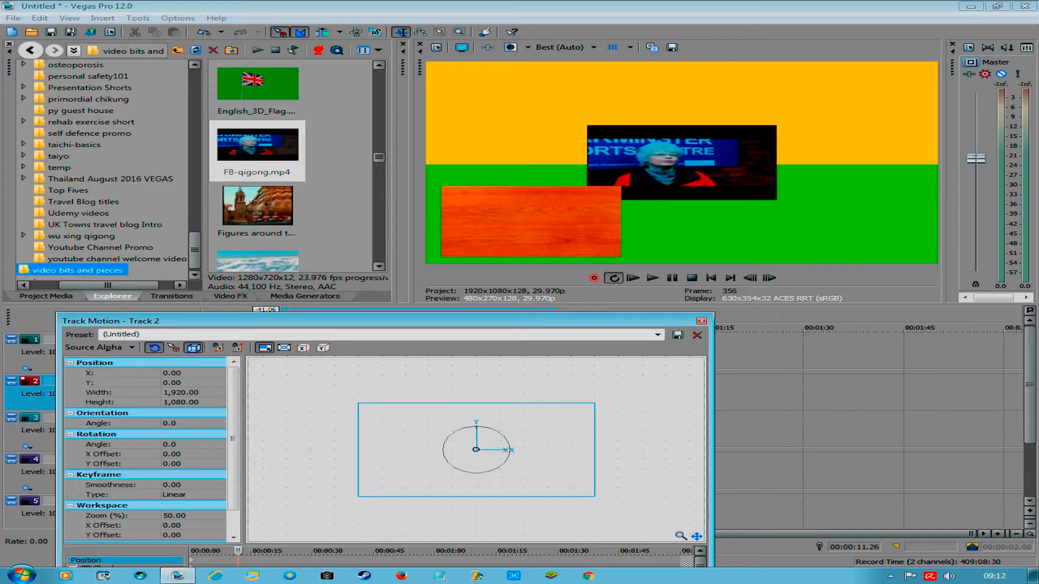
pyautogui.moveTo(476, 449); pyautogui.dragTo(535, 473)
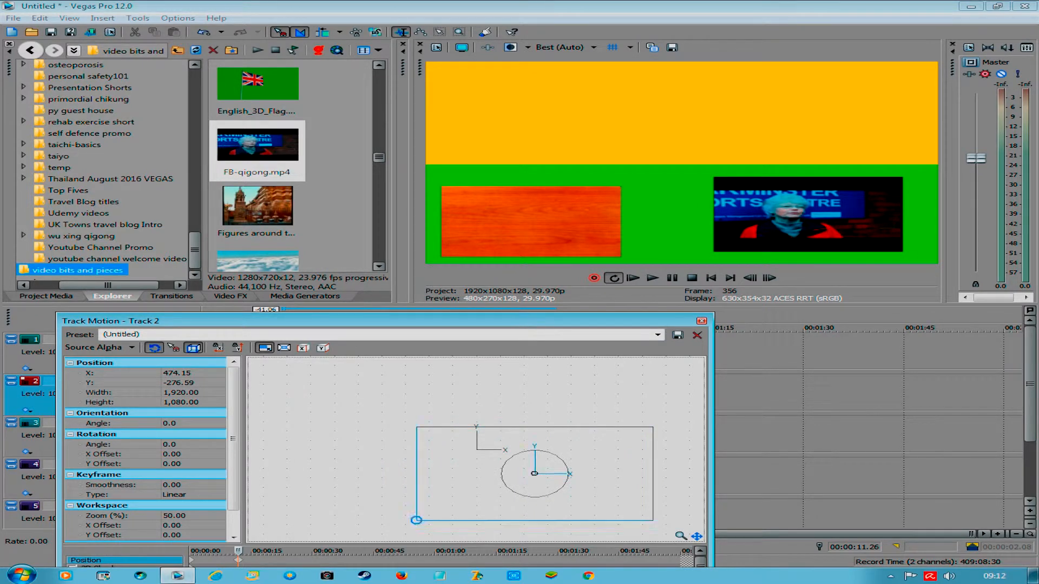
pyautogui.moveTo(416, 520); pyautogui.dragTo(426, 516)
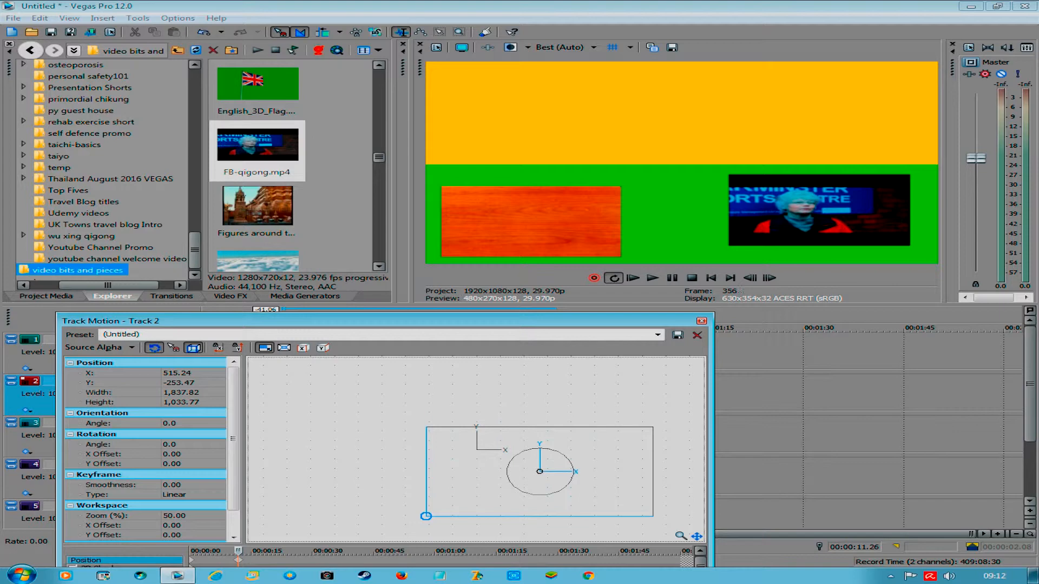
pyautogui.moveTo(539, 472); pyautogui.dragTo(536, 476)
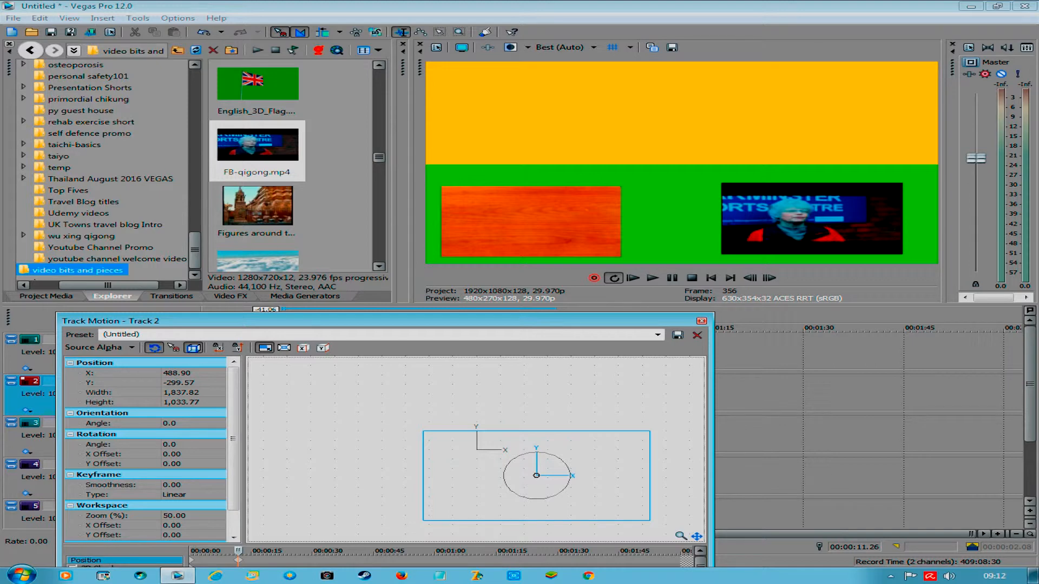
pyautogui.moveTo(648, 519); pyautogui.dragTo(642, 517)
pyautogui.moveTo(532, 474); pyautogui.dragTo(533, 475)
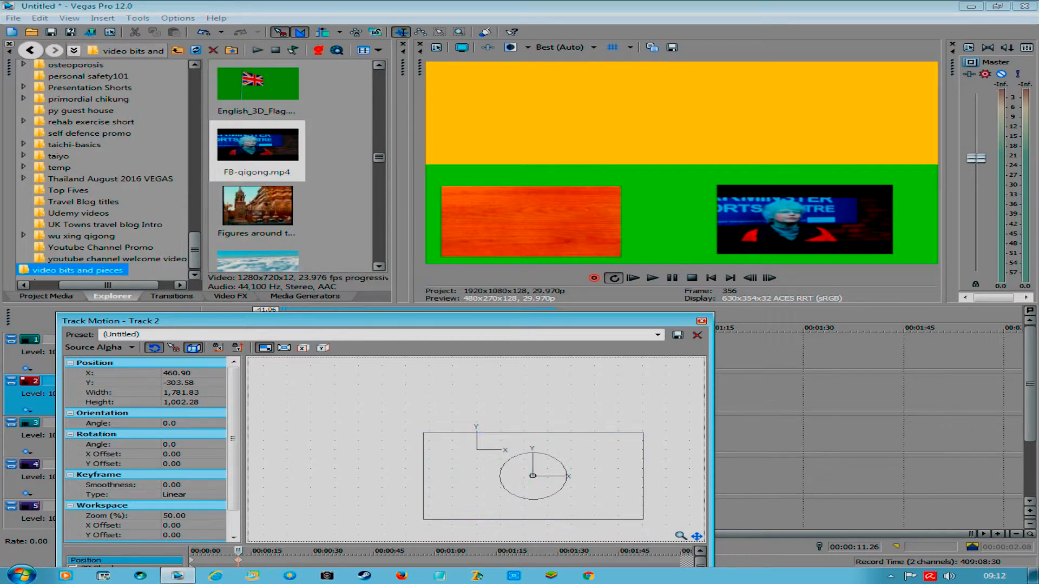
pyautogui.hotkey('alt', 'F4')
# Step: Play the timeline from 00:00:07.28 to check both video insets over the green band
pyautogui.click(255, 392)
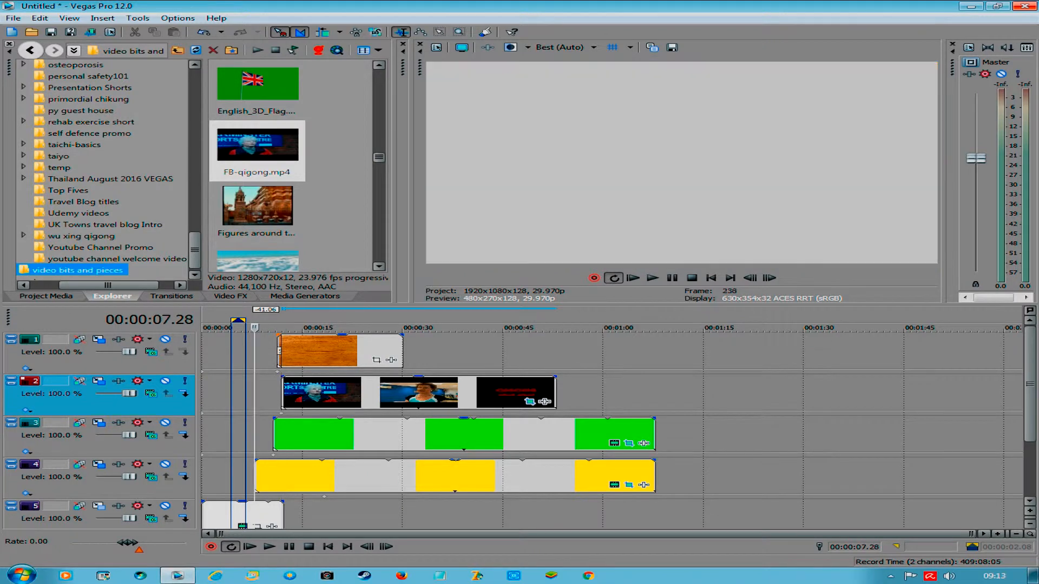
pyautogui.press('space')
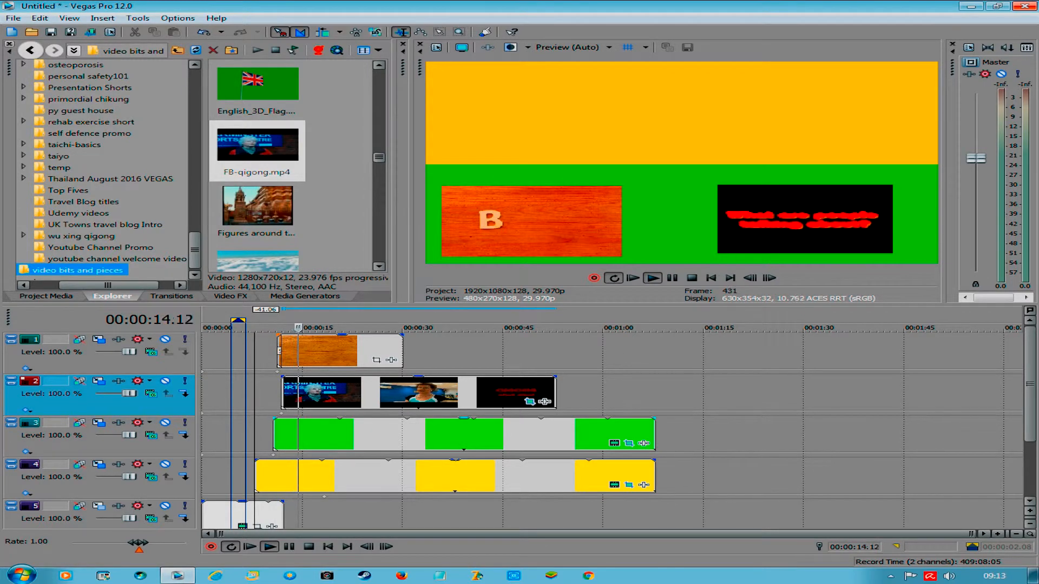
pyautogui.press('space')
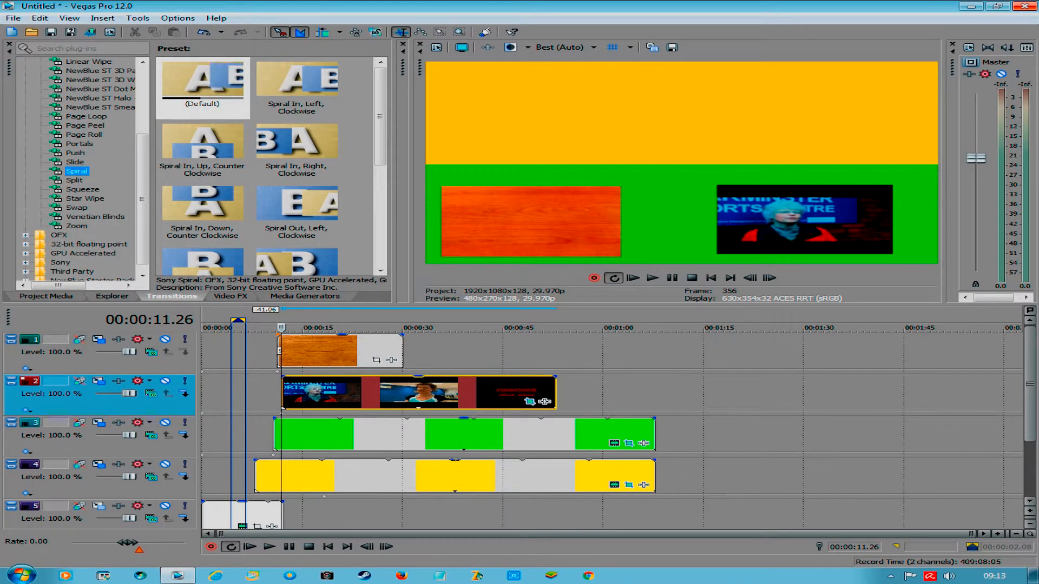
# Step: Apply the "Spiral In, Right, Clockwise" transition to the start of Track 2's FB-qigong clip, keeping its preset settings
pyautogui.scroll(-1, 76, 167)
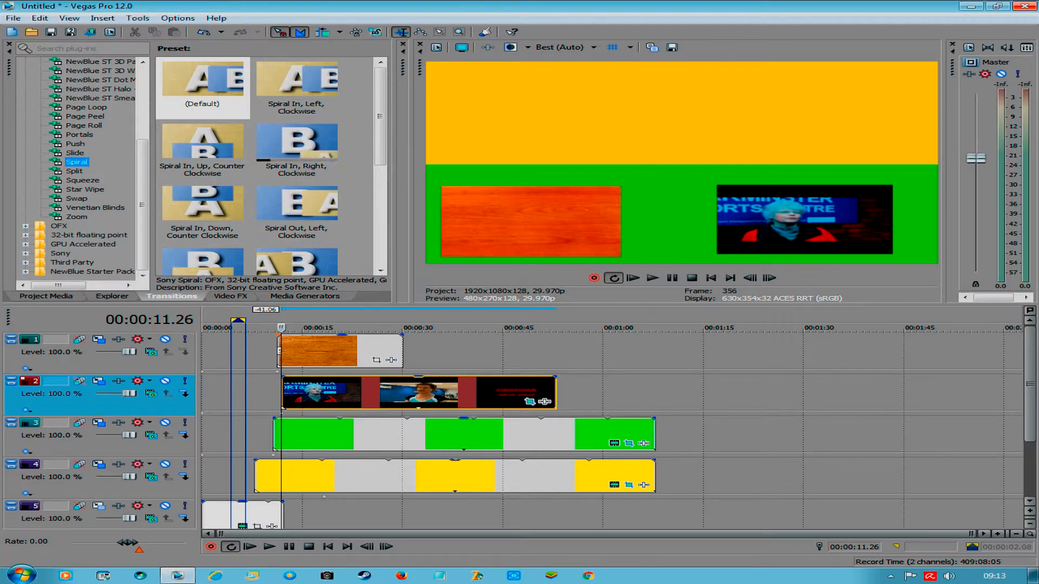
pyautogui.click(296, 143)
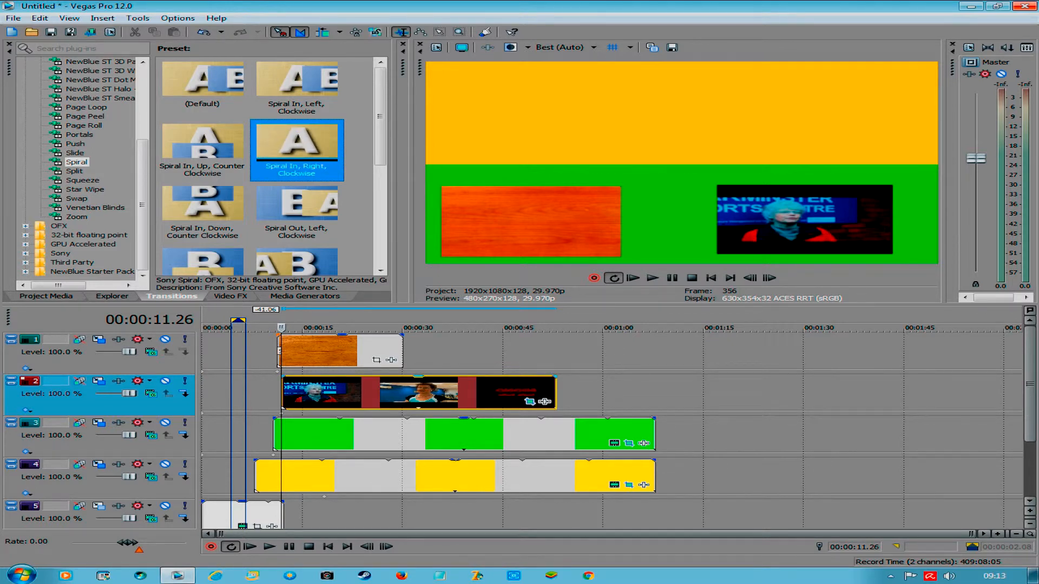
pyautogui.moveTo(297, 144); pyautogui.dragTo(286, 393)
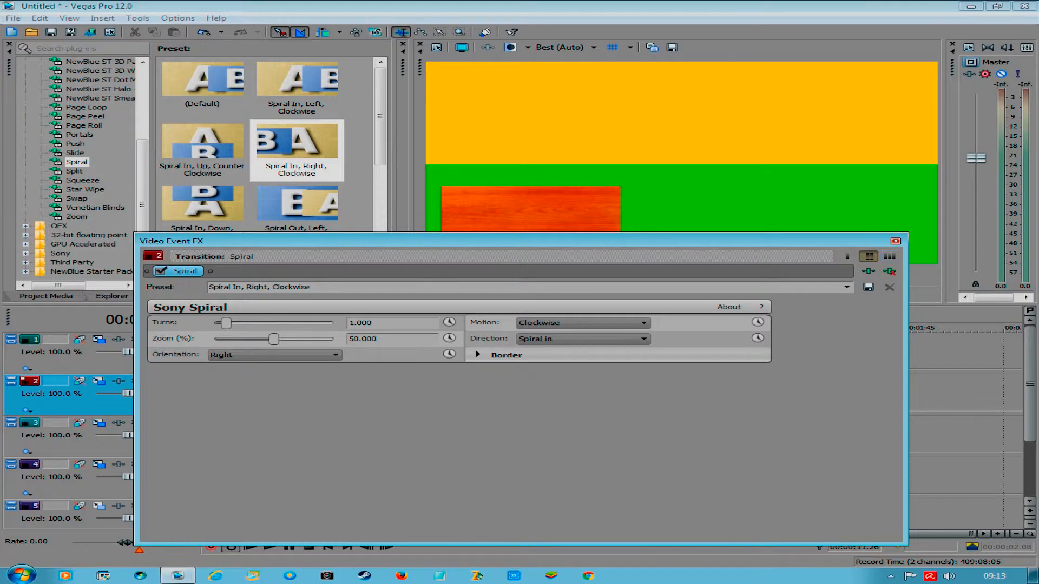
pyautogui.click(896, 241)
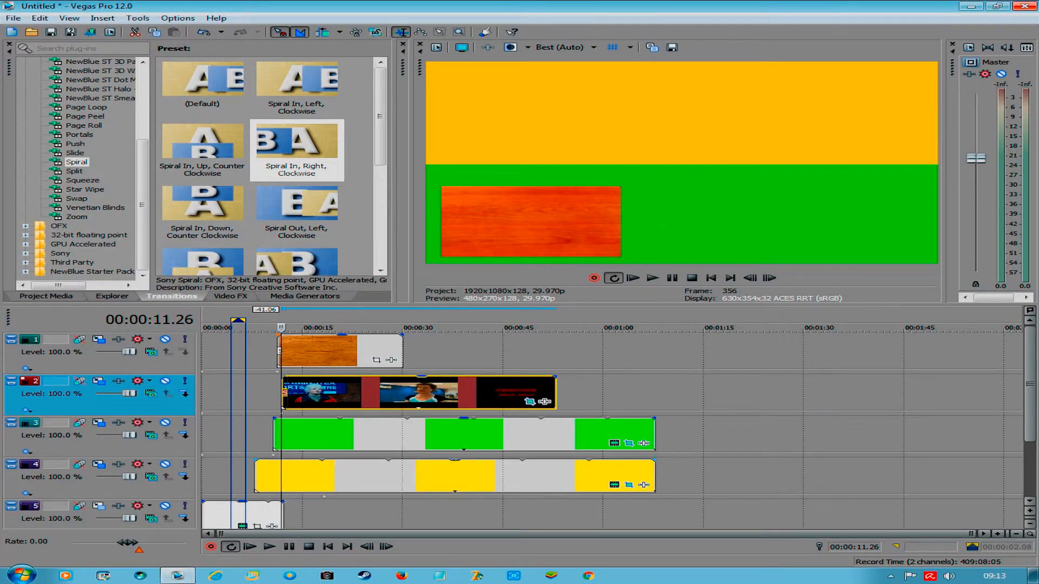
# Step: Lengthen the wood video's Spiral transition to about one second and shift the FB-qigong clip to start where that transition ends
pyautogui.press('Up')
pyautogui.press('Up')
pyautogui.press('Up')
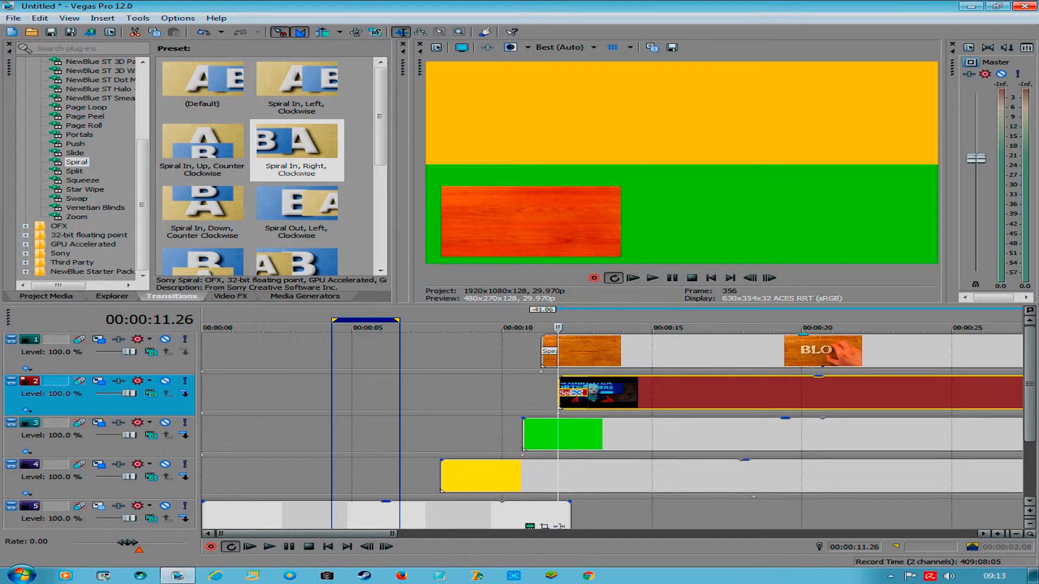
pyautogui.moveTo(558, 337); pyautogui.dragTo(571, 337)
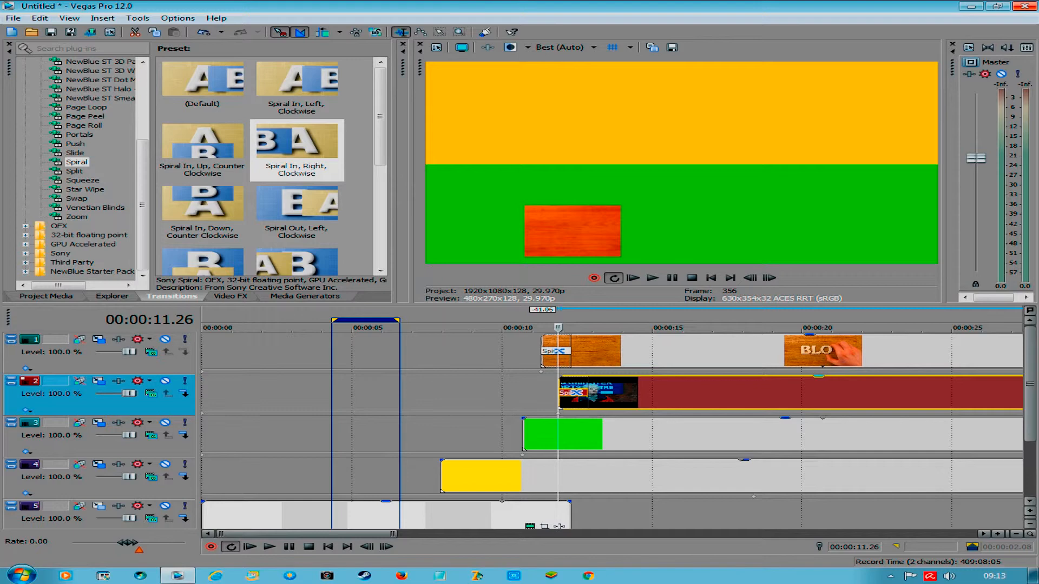
pyautogui.moveTo(600, 392); pyautogui.dragTo(613, 393)
pyautogui.click(631, 393)
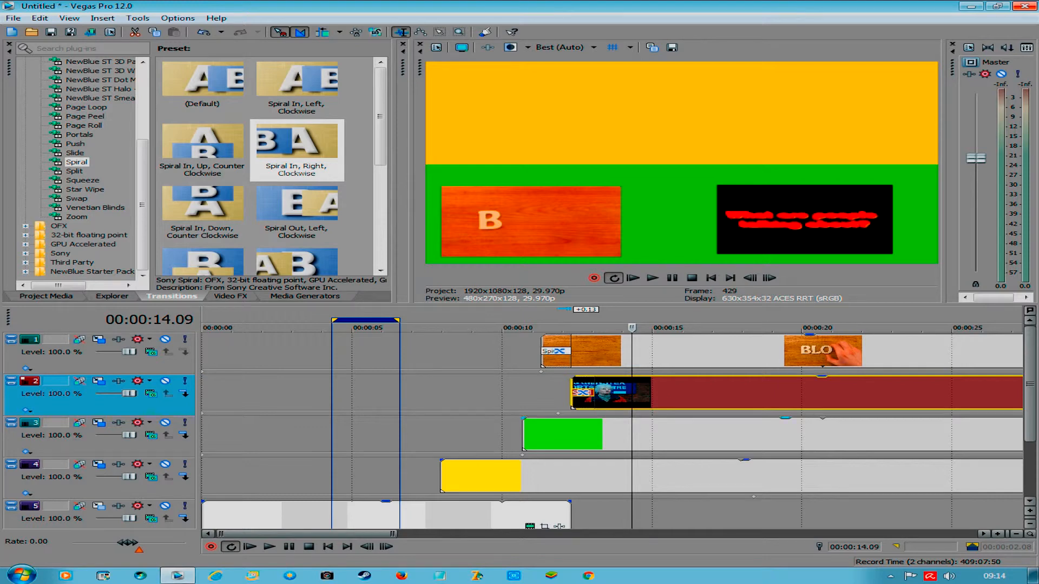
# Step: Play the timeline from 00:00:10.06 to check how both insets spiral in and how long each video runs
pyautogui.click(507, 434)
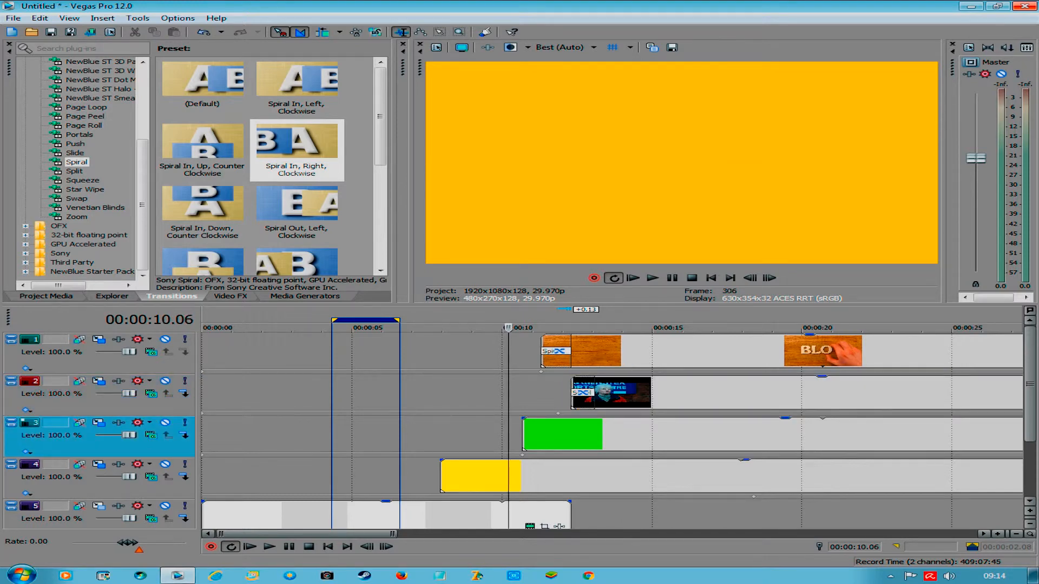
pyautogui.press('space')
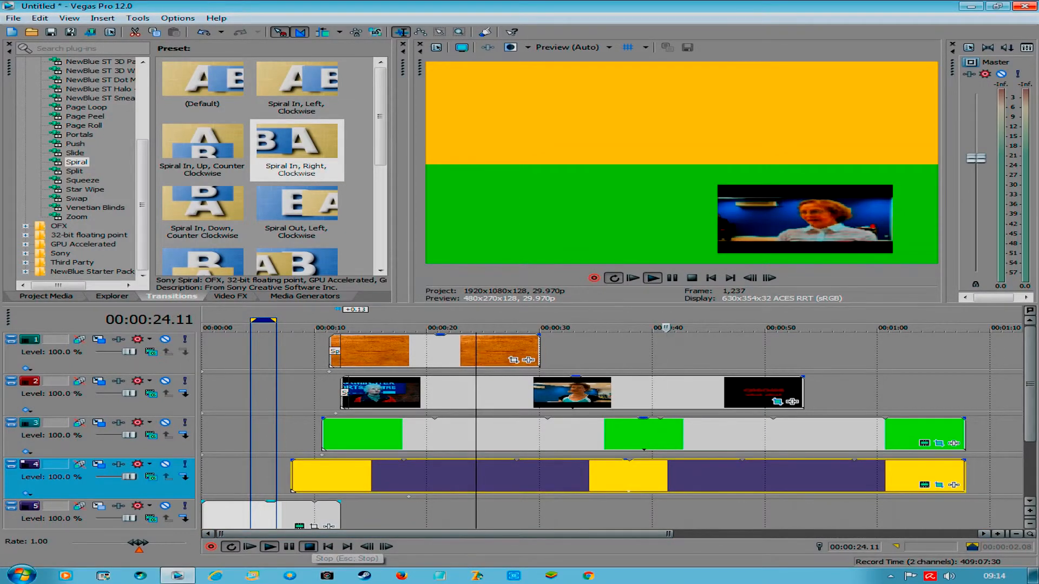
pyautogui.click(309, 547)
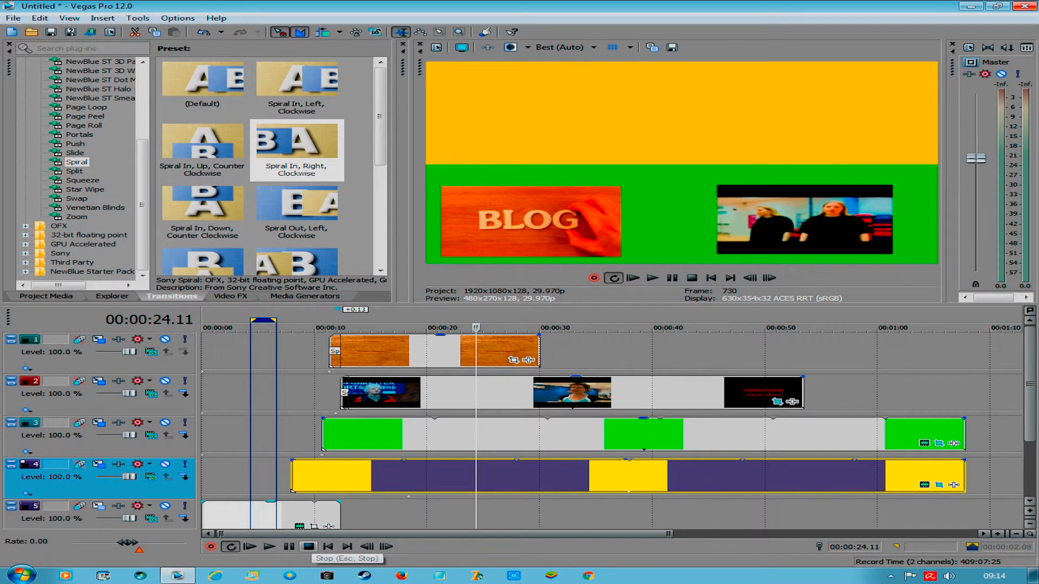